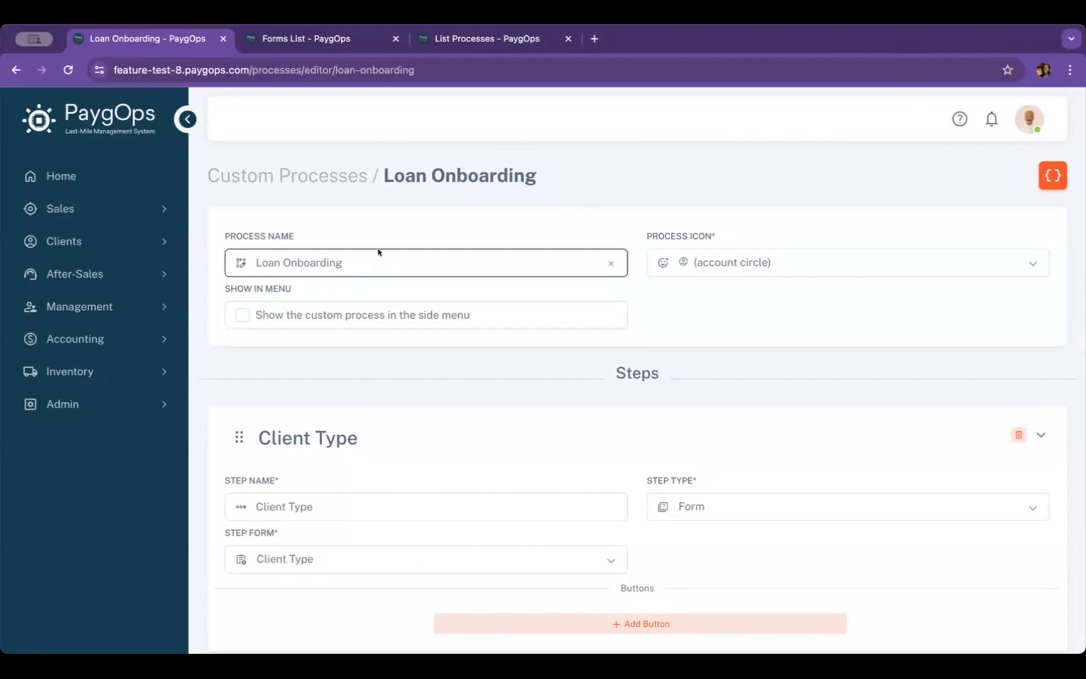
Examine the Loan Onboarding process settings and the configuration of its Client Type step
scroll(583, 308, down, 1)
scroll(583, 308, up, 1)
scroll(587, 391, down, 1)
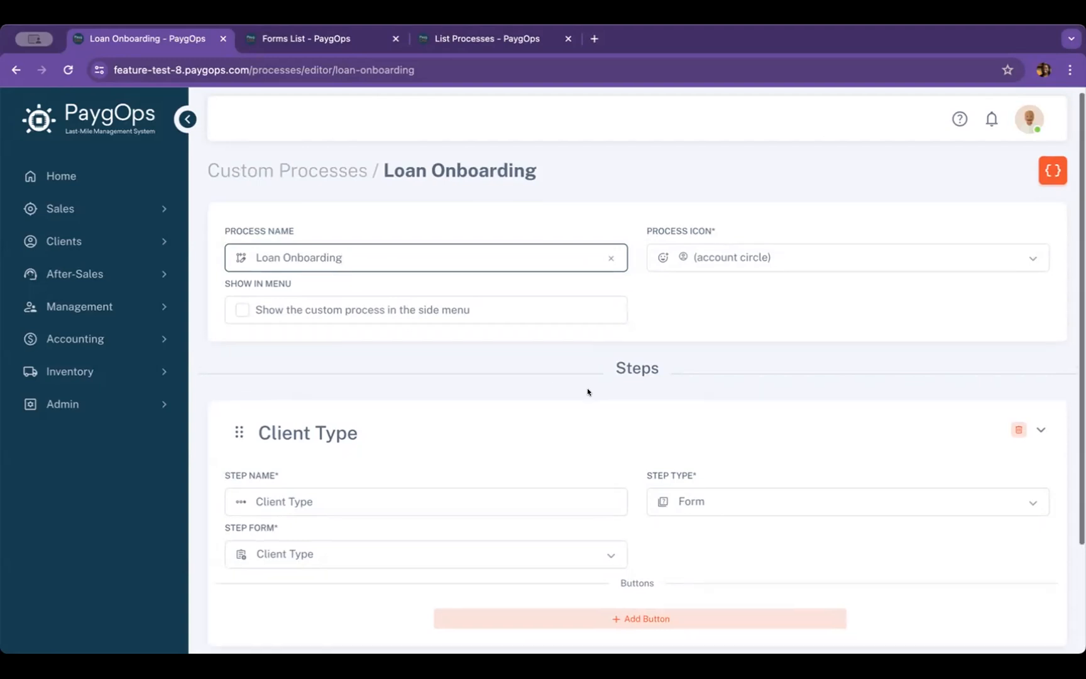
scroll(587, 390, down, 1)
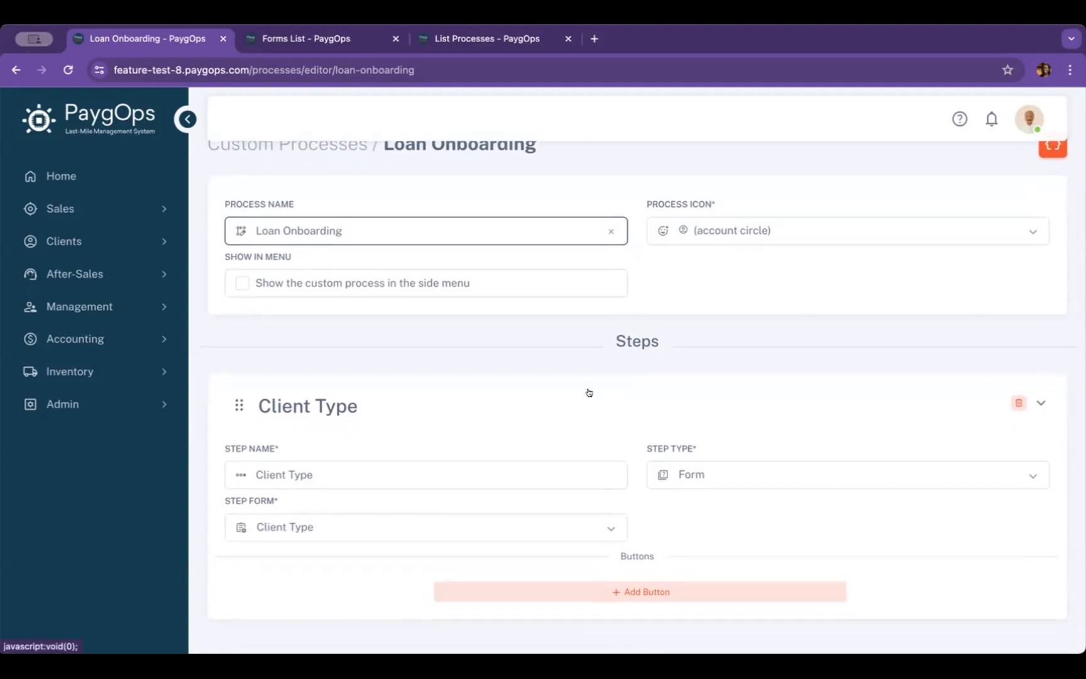
scroll(710, 368, down, 2)
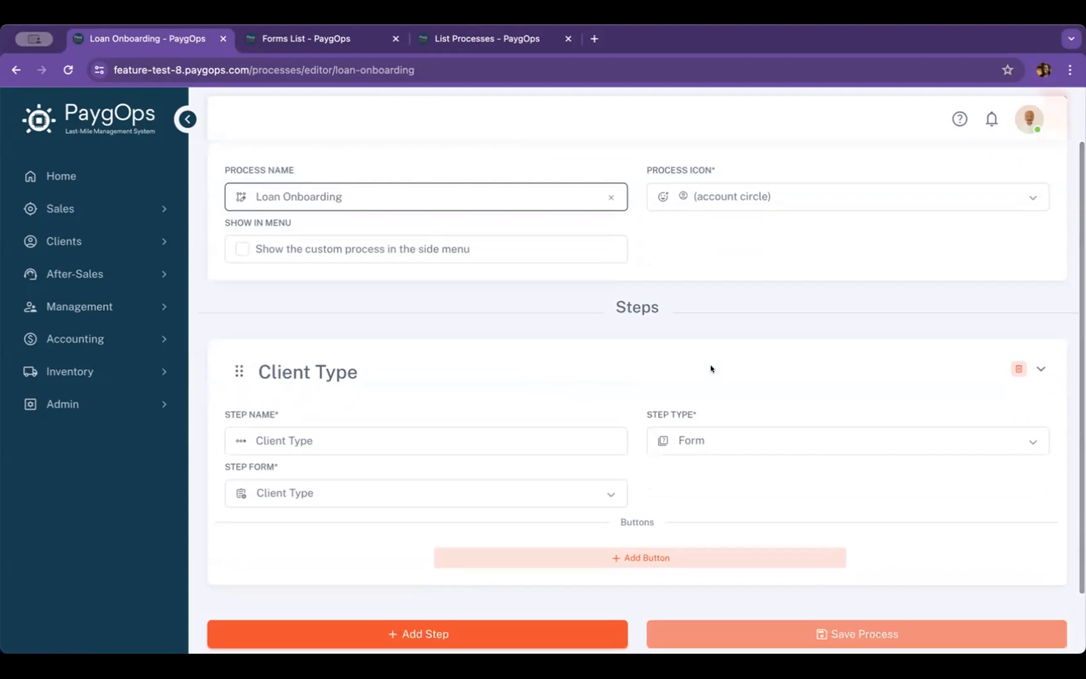
scroll(708, 369, down, 2)
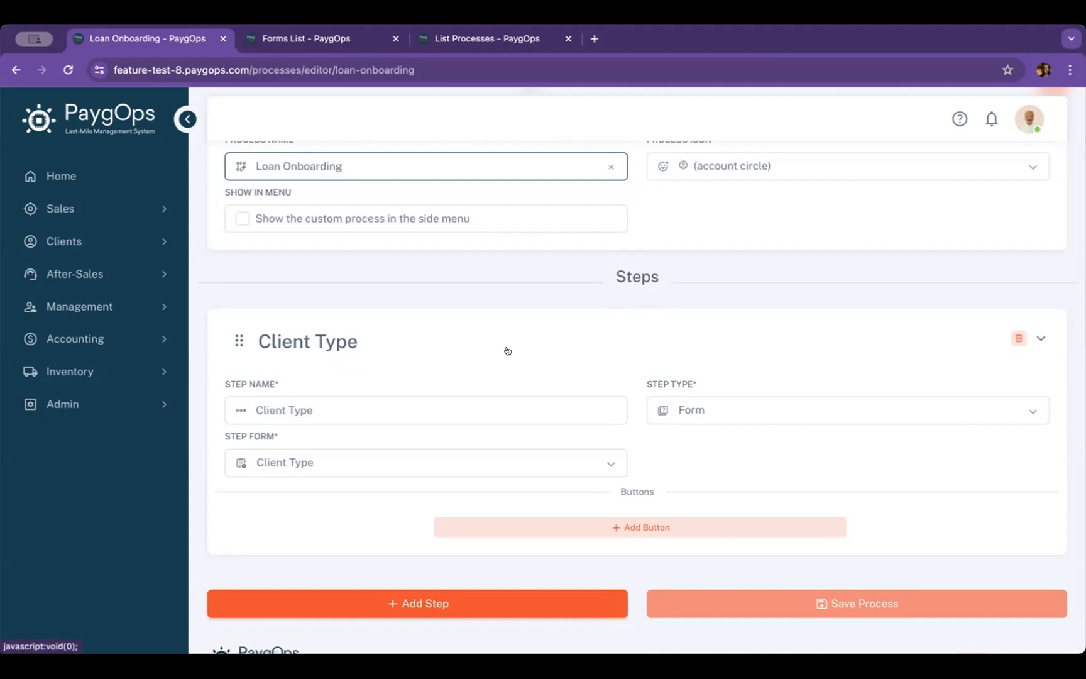
scroll(586, 286, down, 1)
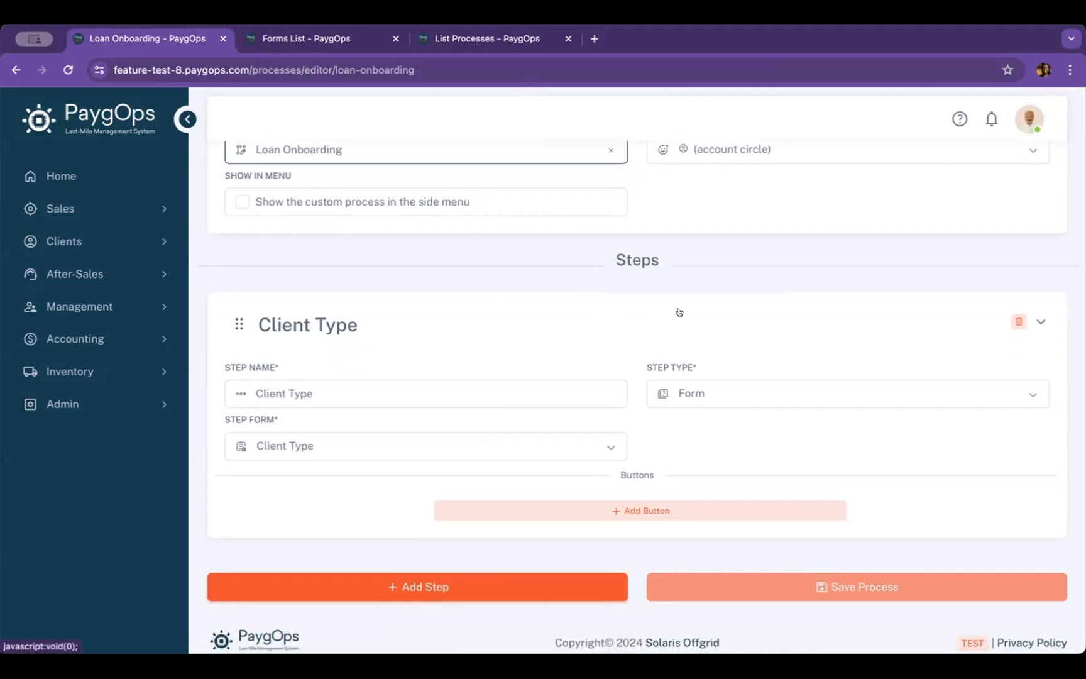
Review the step types available for the Client Type step, keeping Form as its type
click(757, 394)
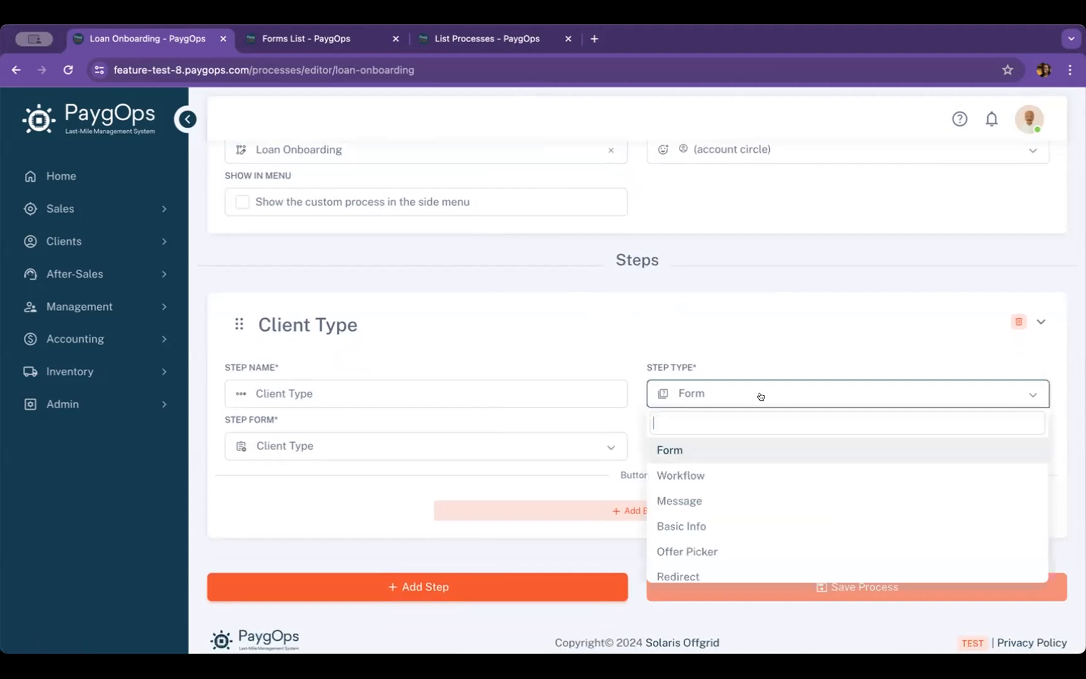
click(730, 449)
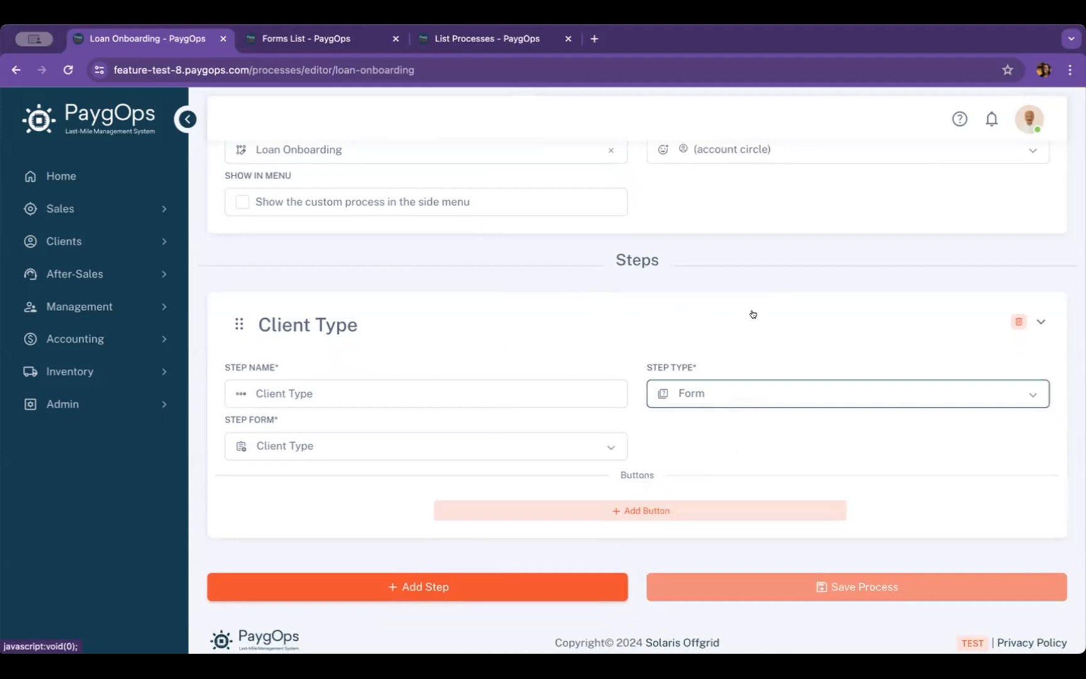
scroll(781, 278, down, 1)
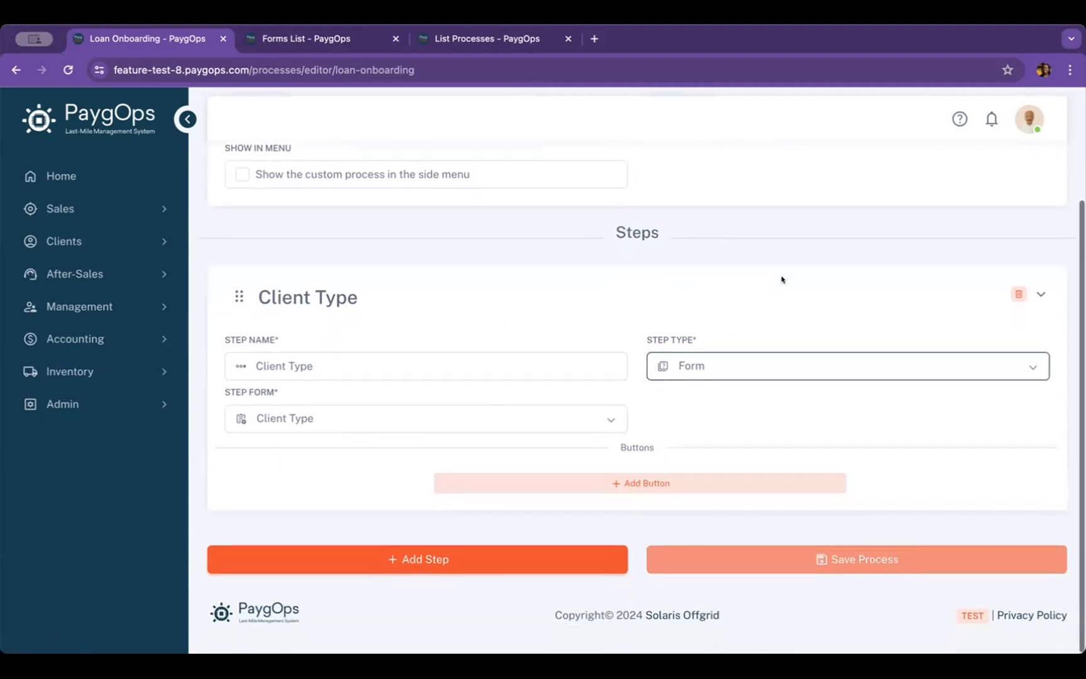
click(714, 363)
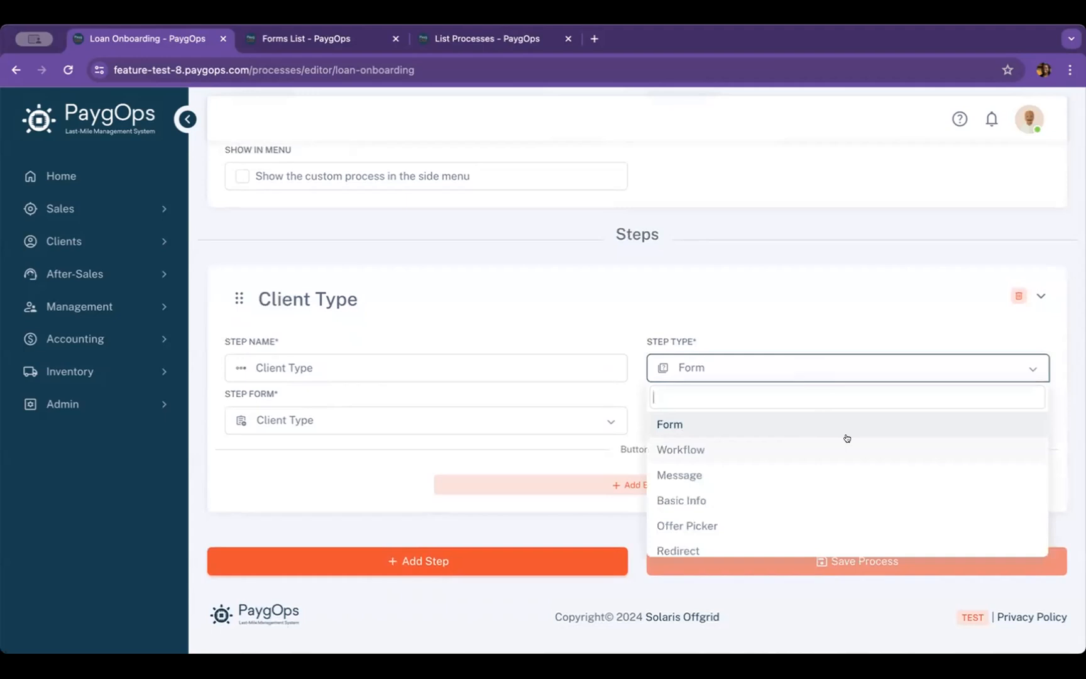
scroll(807, 510, down, 1)
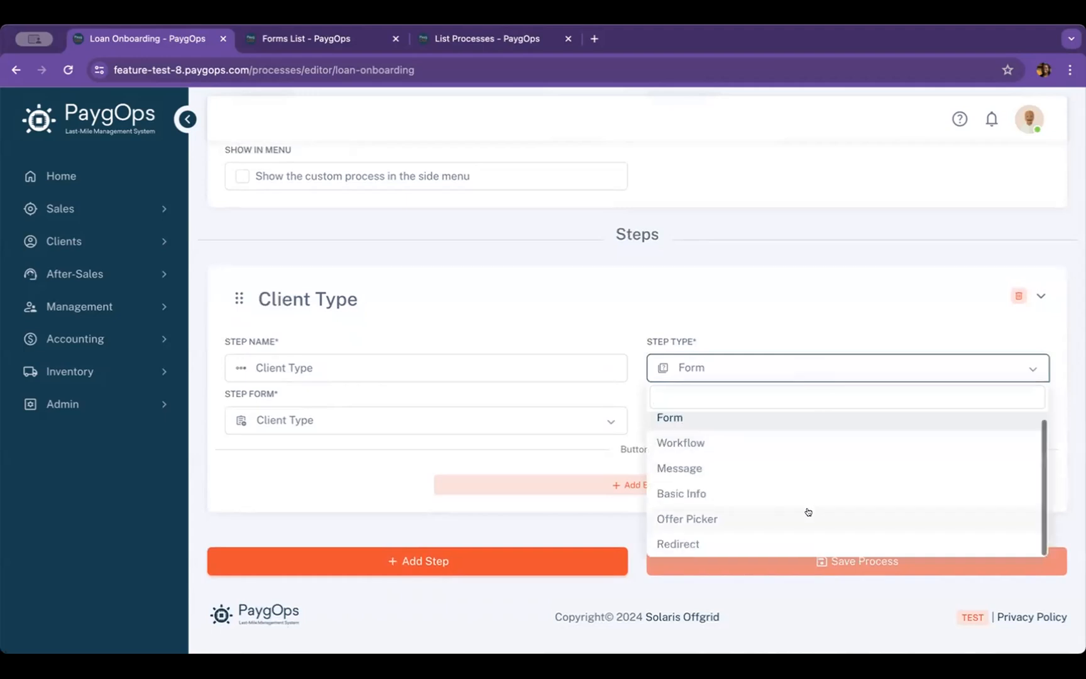
click(759, 295)
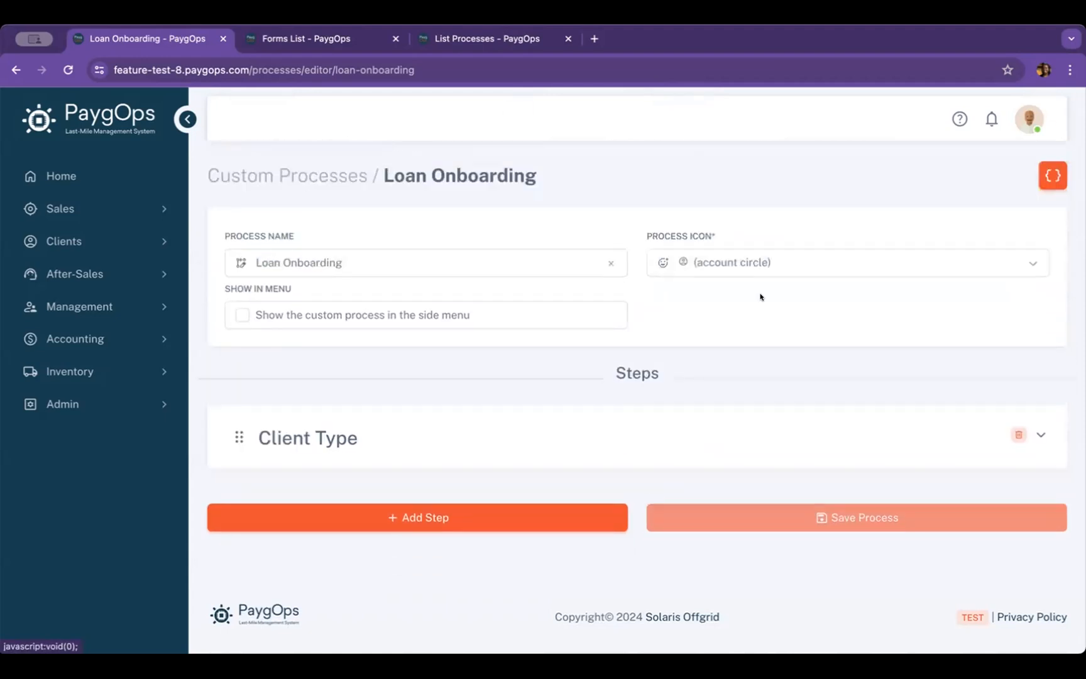
click(692, 427)
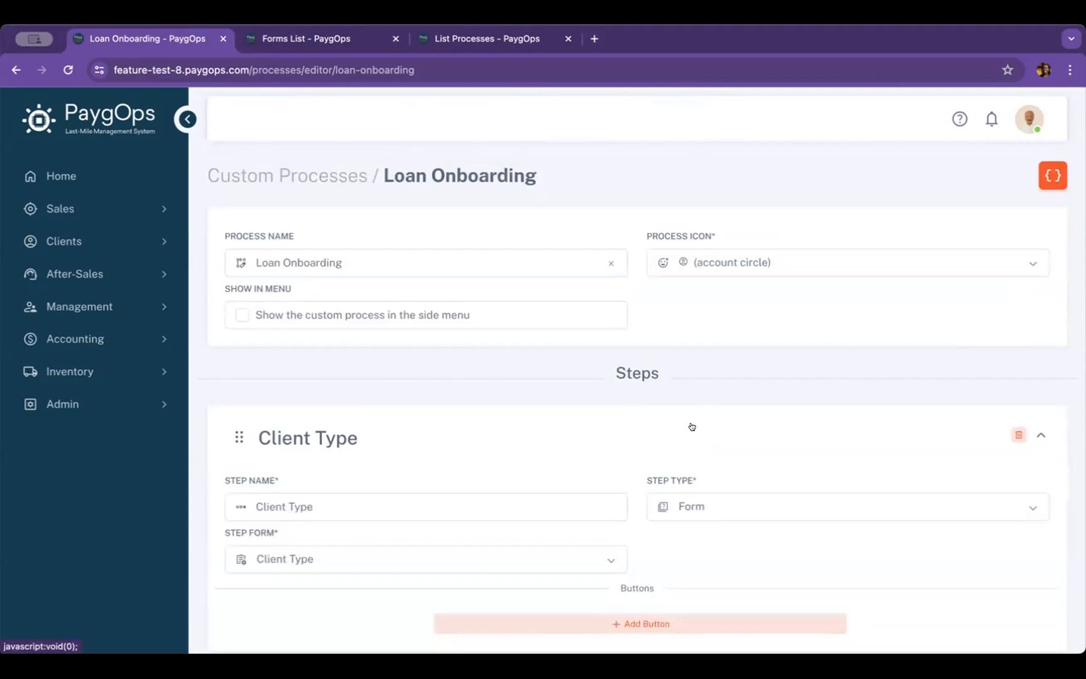
Add a new step to the Loan Onboarding process below the Client Type step
scroll(692, 427, down, 1)
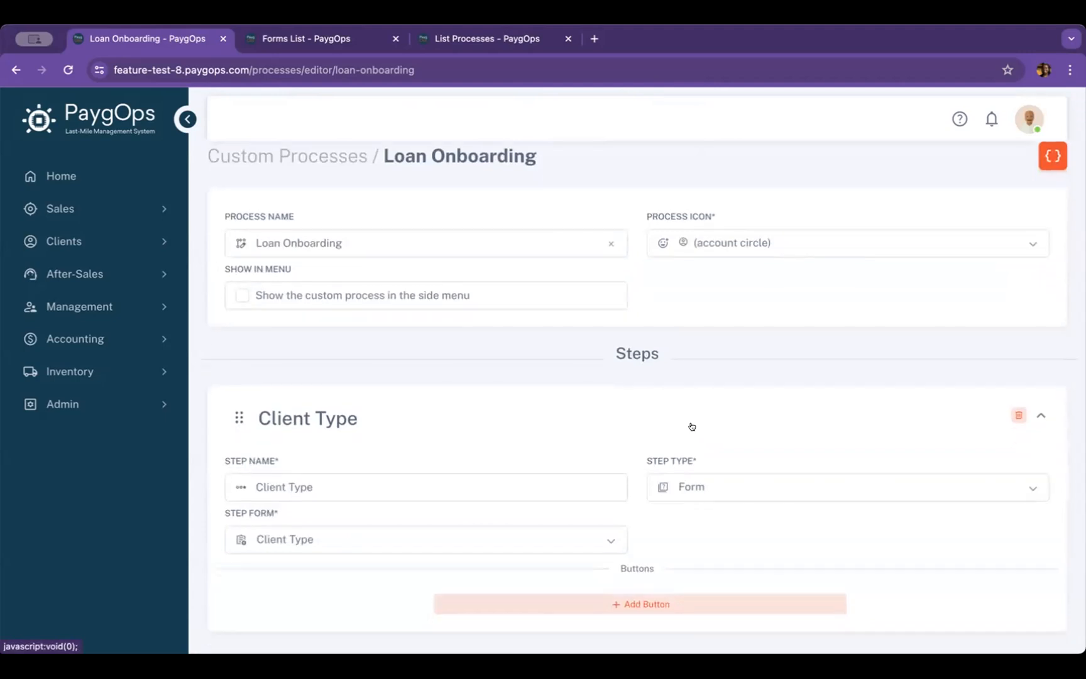
scroll(692, 427, down, 1)
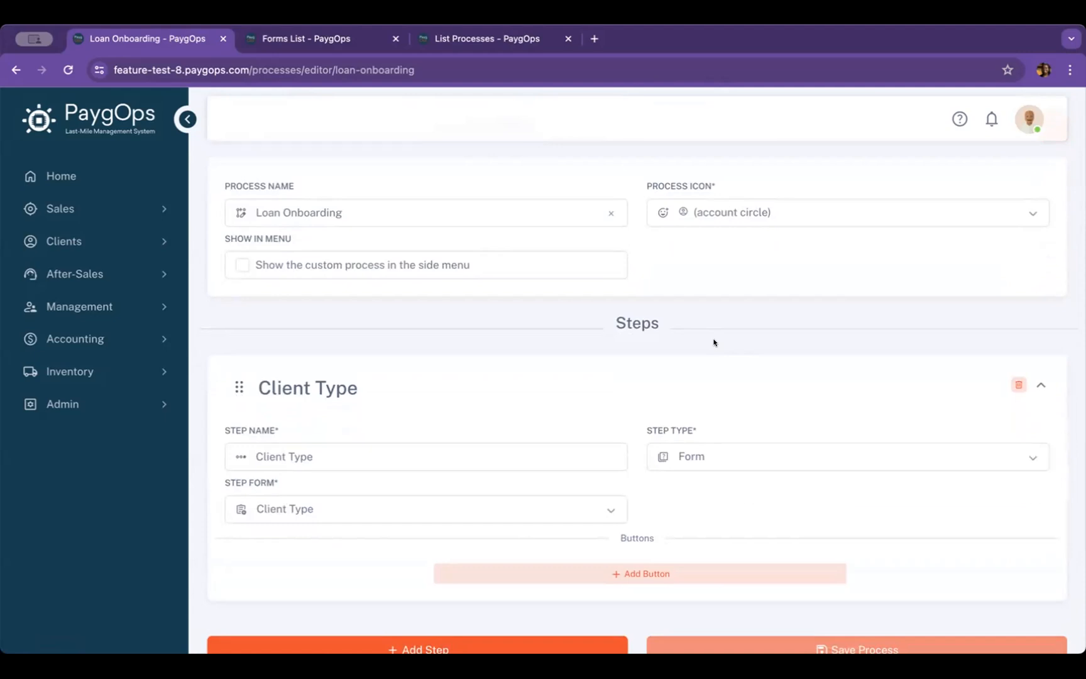
scroll(714, 343, down, 2)
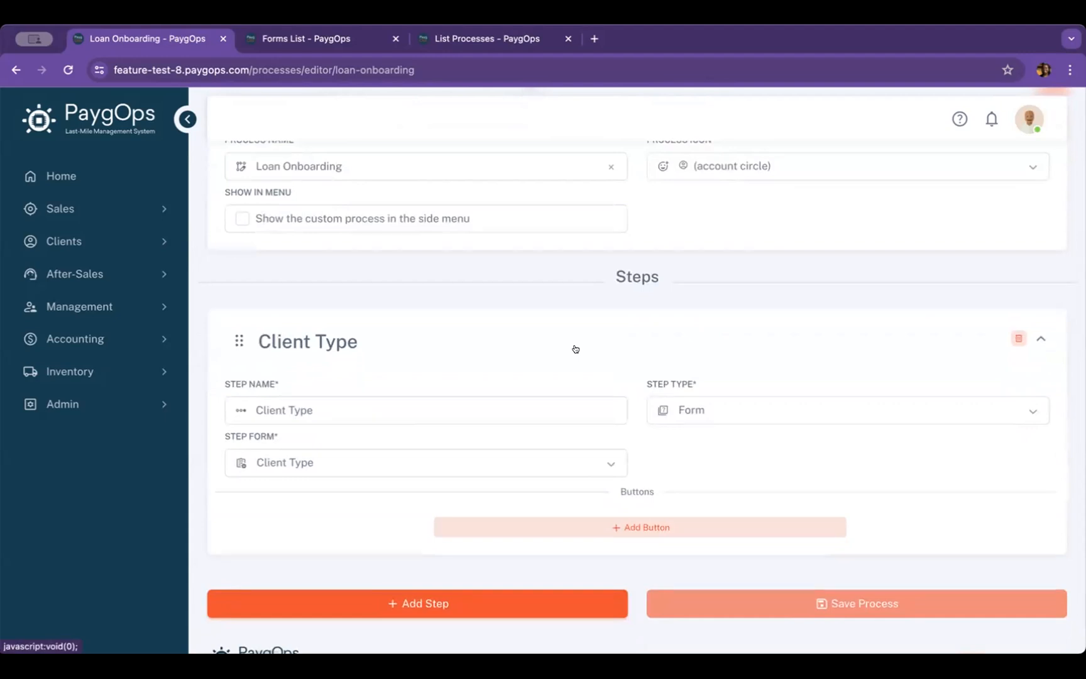
scroll(575, 348, down, 1)
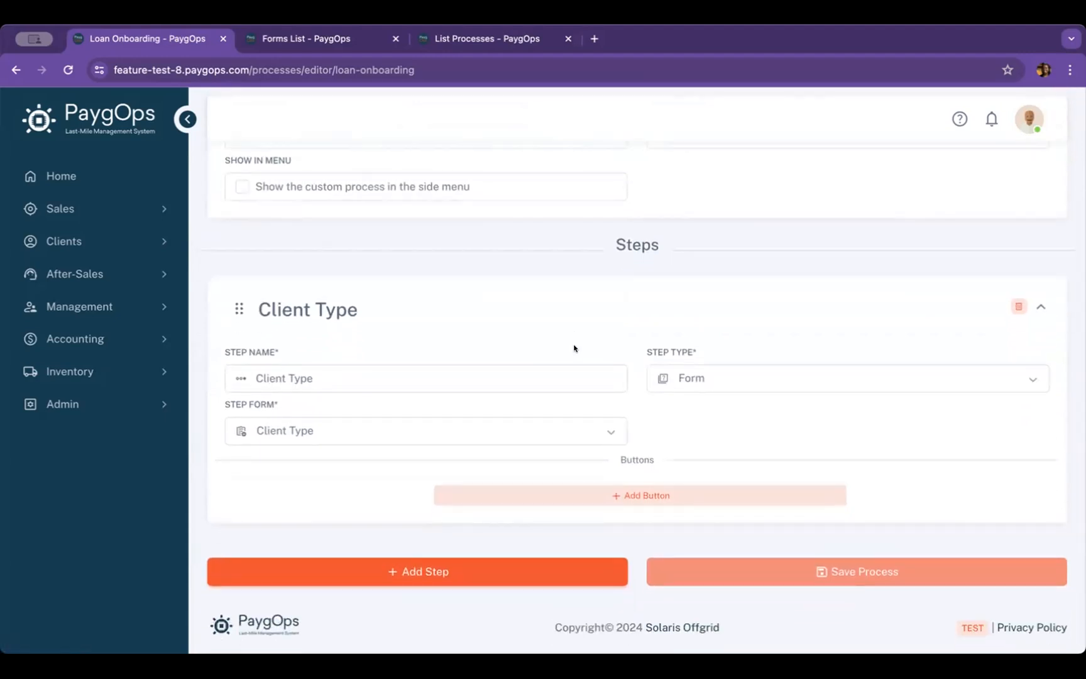
scroll(574, 348, down, 1)
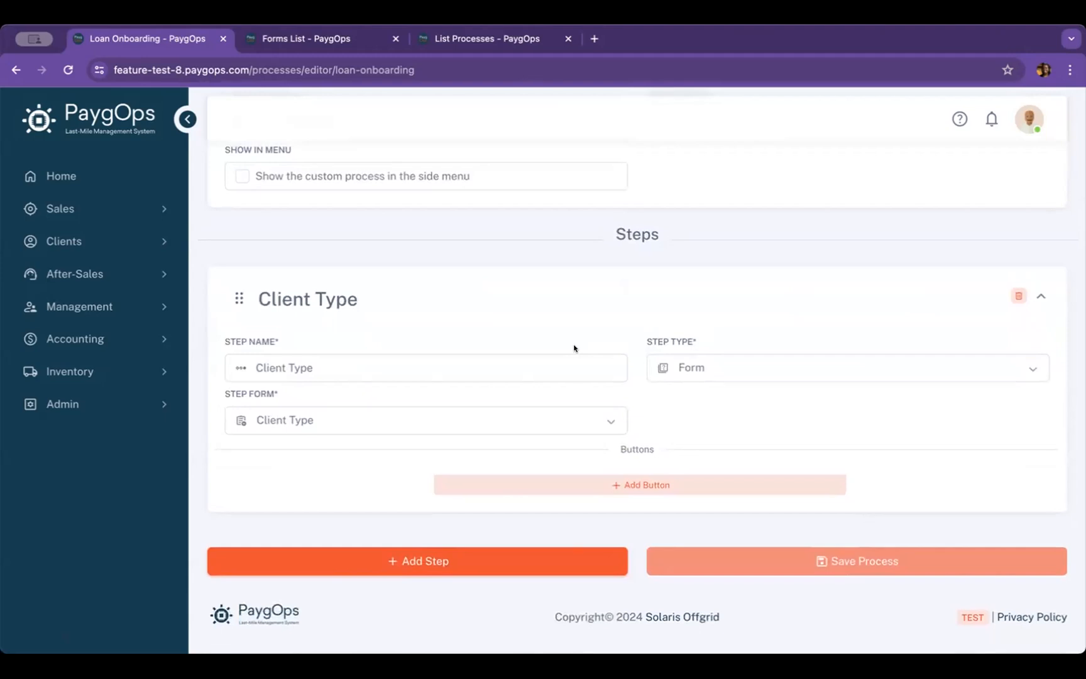
click(451, 566)
scroll(703, 344, down, 1)
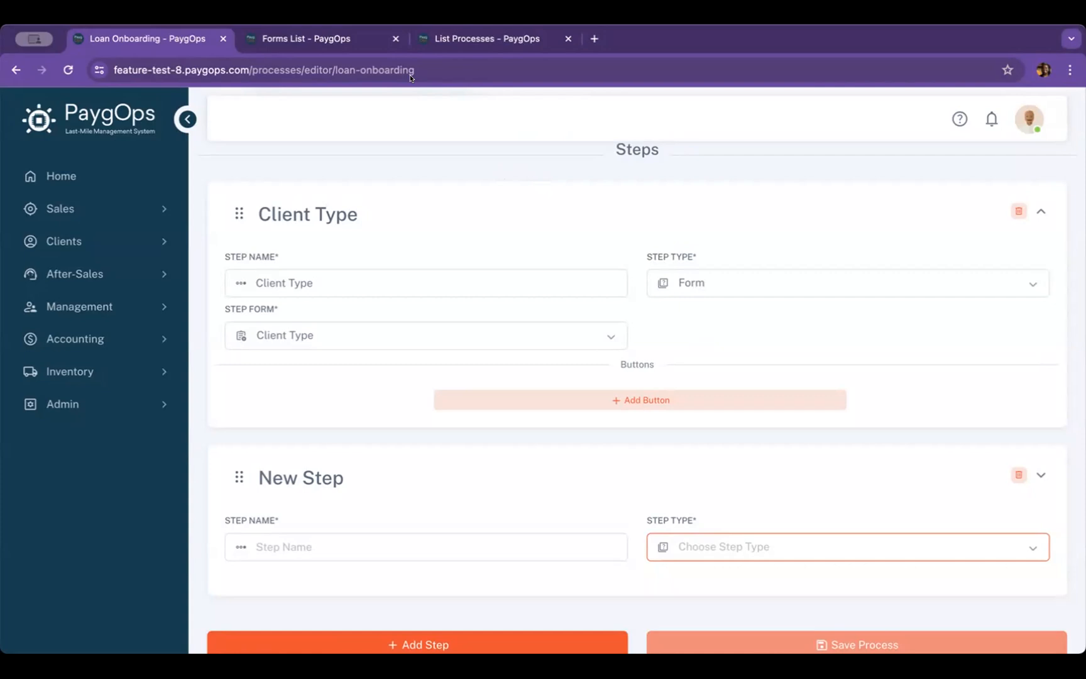
scroll(595, 256, down, 2)
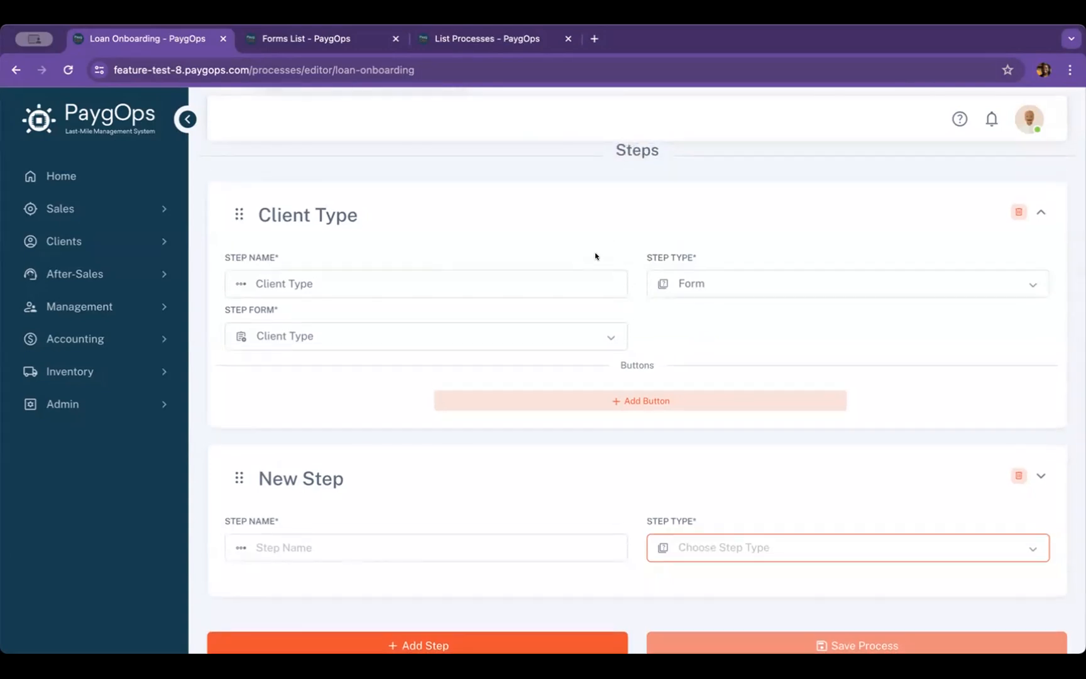
scroll(595, 256, down, 1)
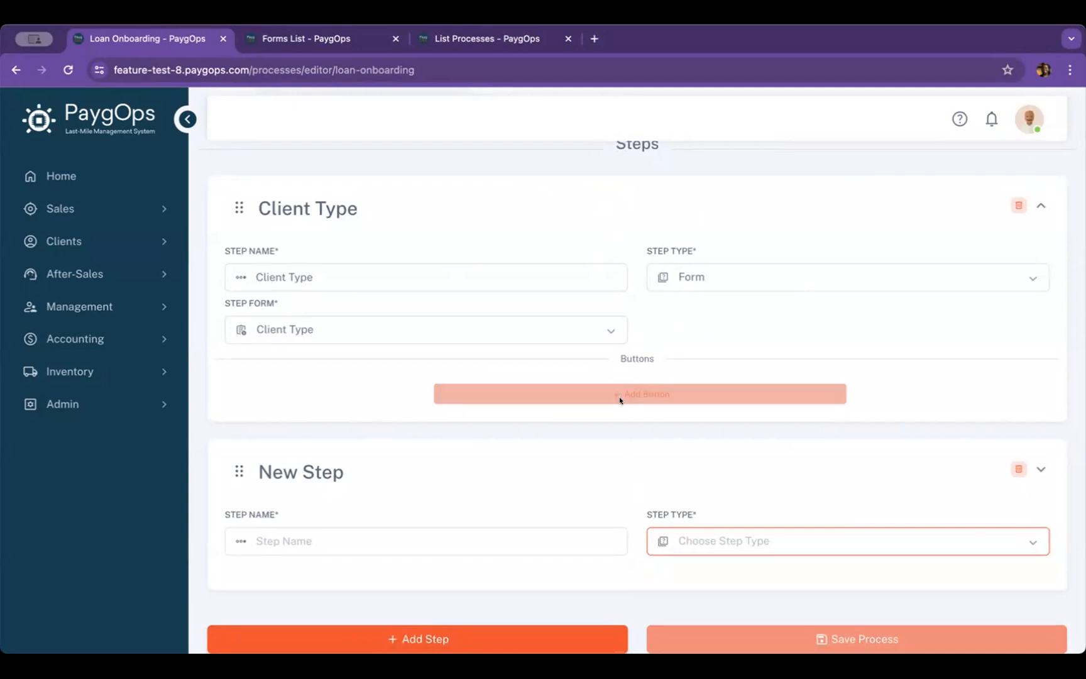
right_click(625, 451)
click(577, 439)
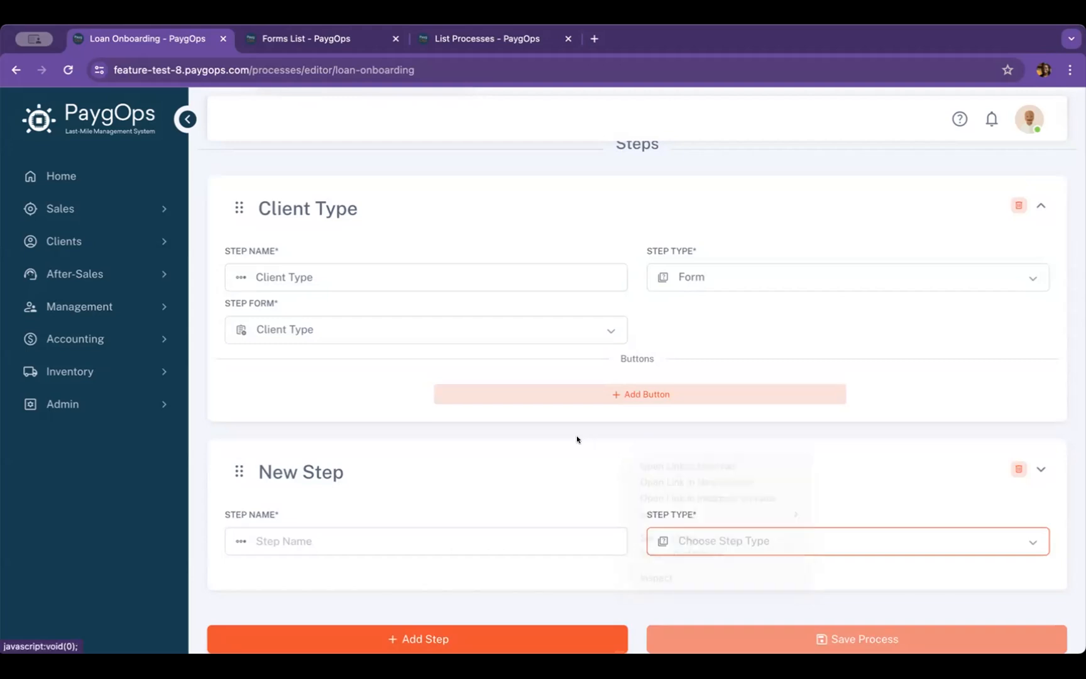
Name the new step "Basic Info" and set its step type to Basic Info
scroll(596, 448, down, 1)
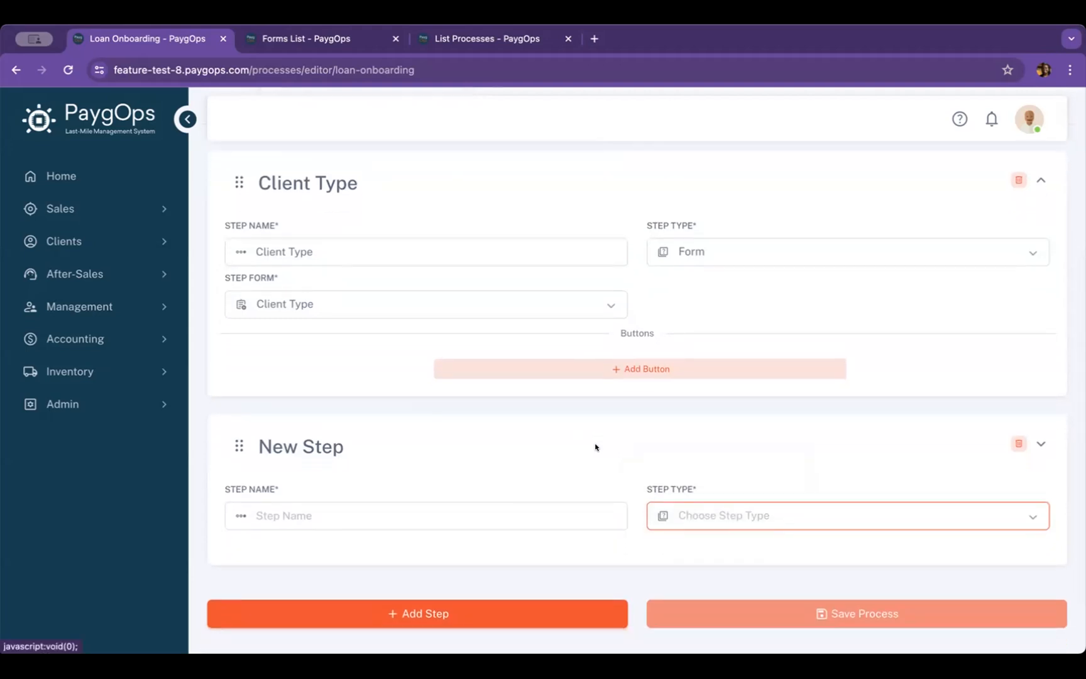
click(482, 516)
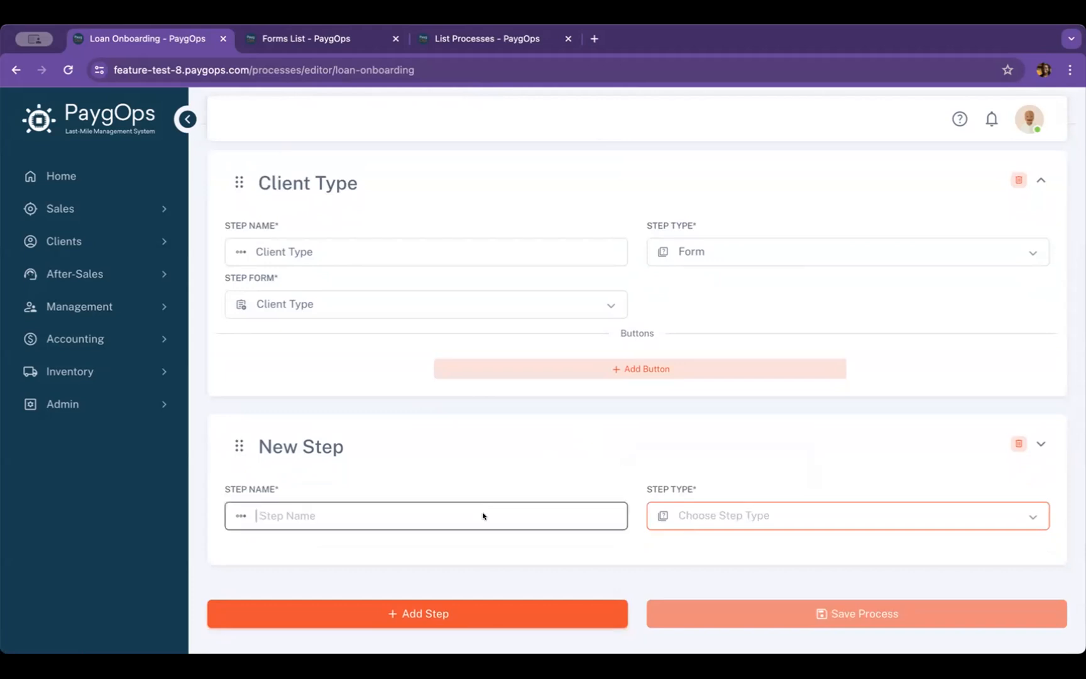
text(B)
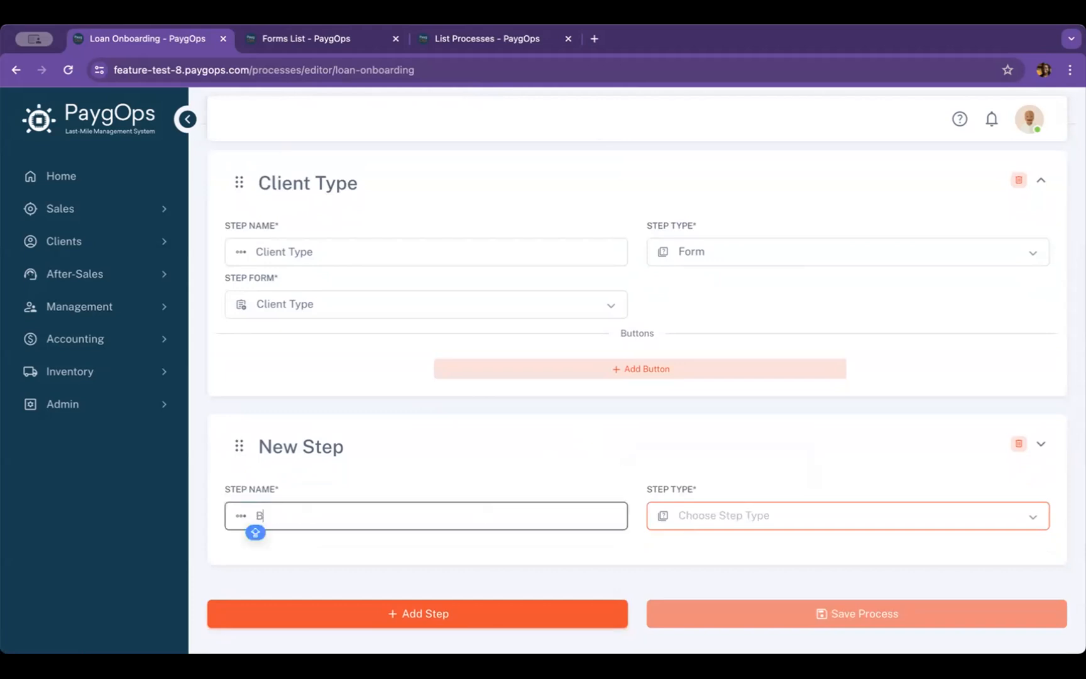
text(asic Info)
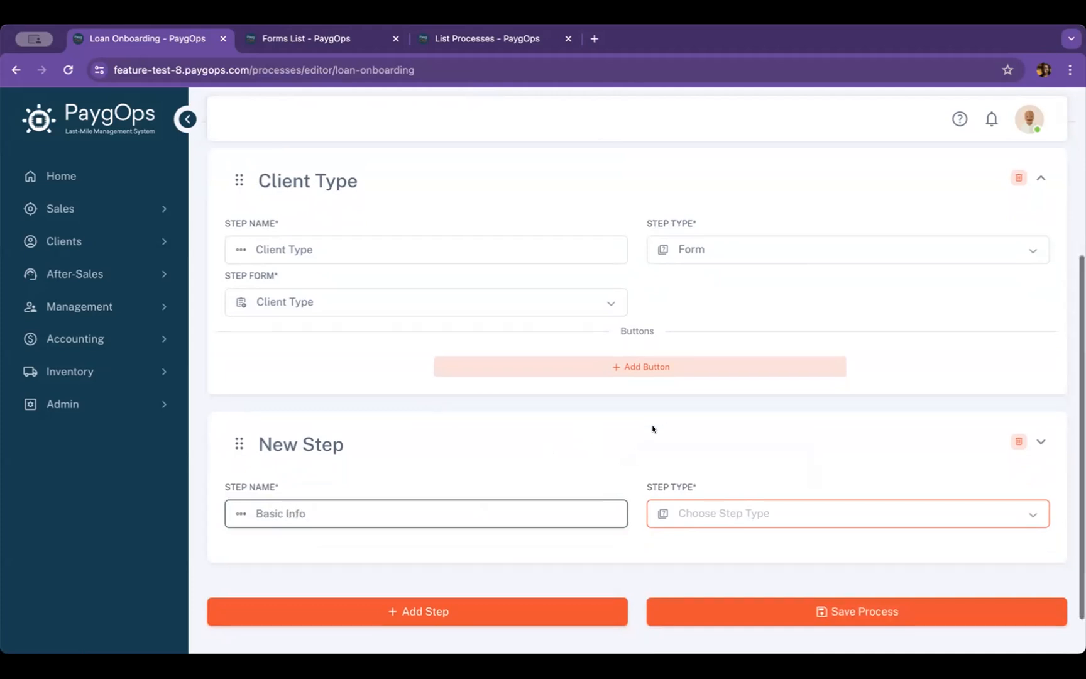
scroll(652, 429, down, 2)
scroll(652, 428, down, 1)
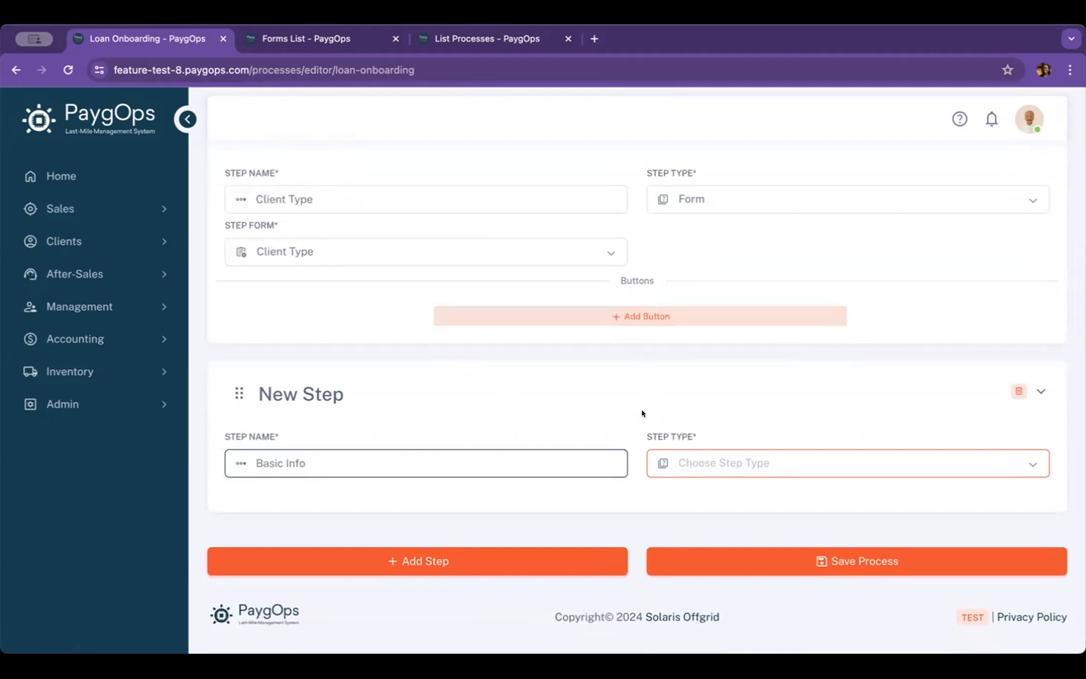
click(892, 462)
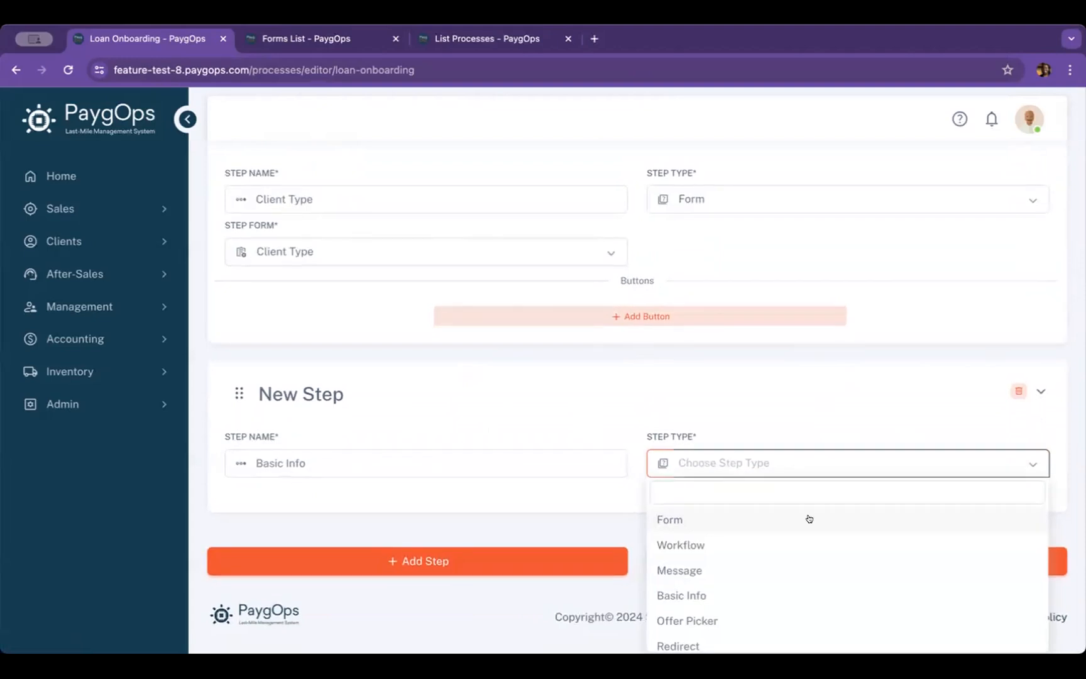
click(796, 586)
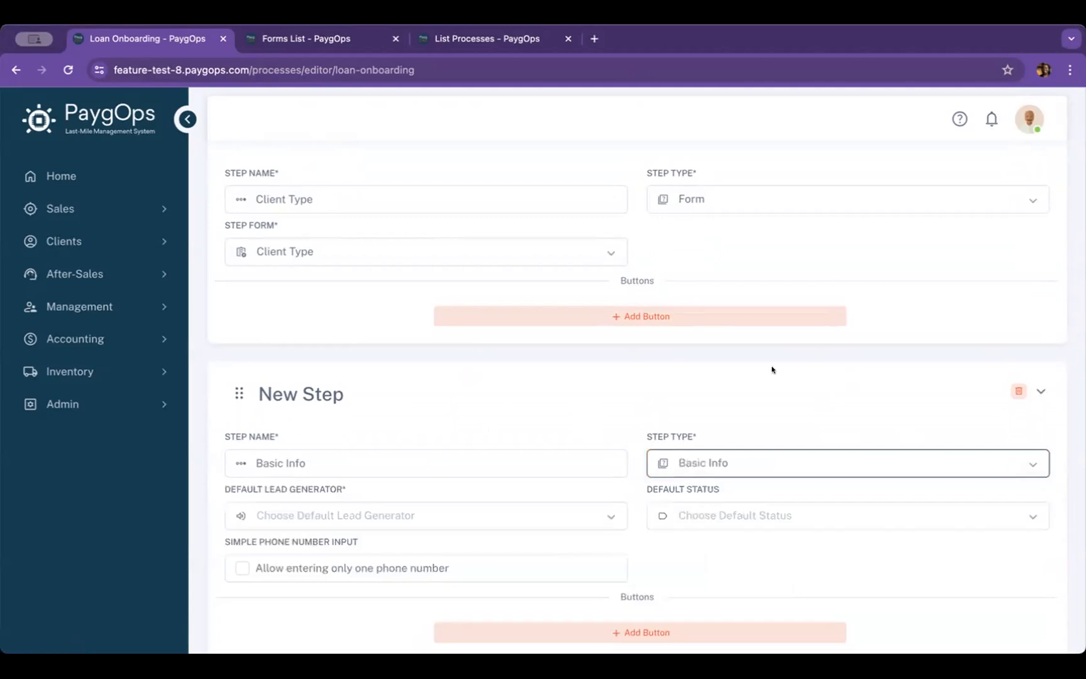
Set the Basic Info step's default lead generator to "The lead generator of the user is used and the field hidden"
scroll(772, 371, down, 3)
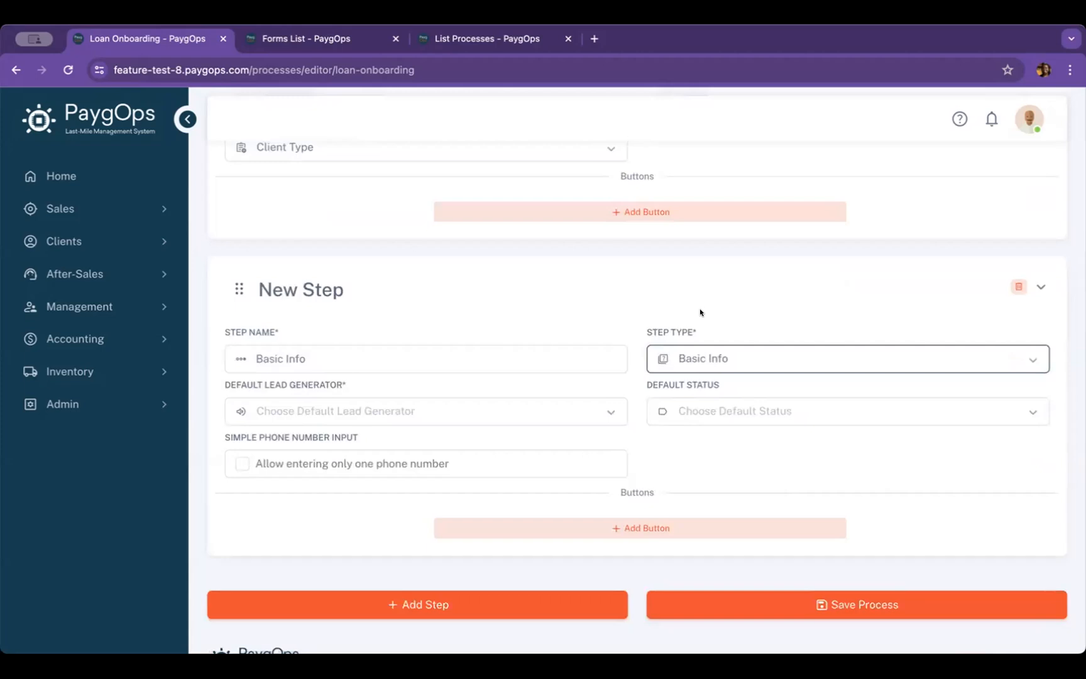
scroll(700, 313, down, 1)
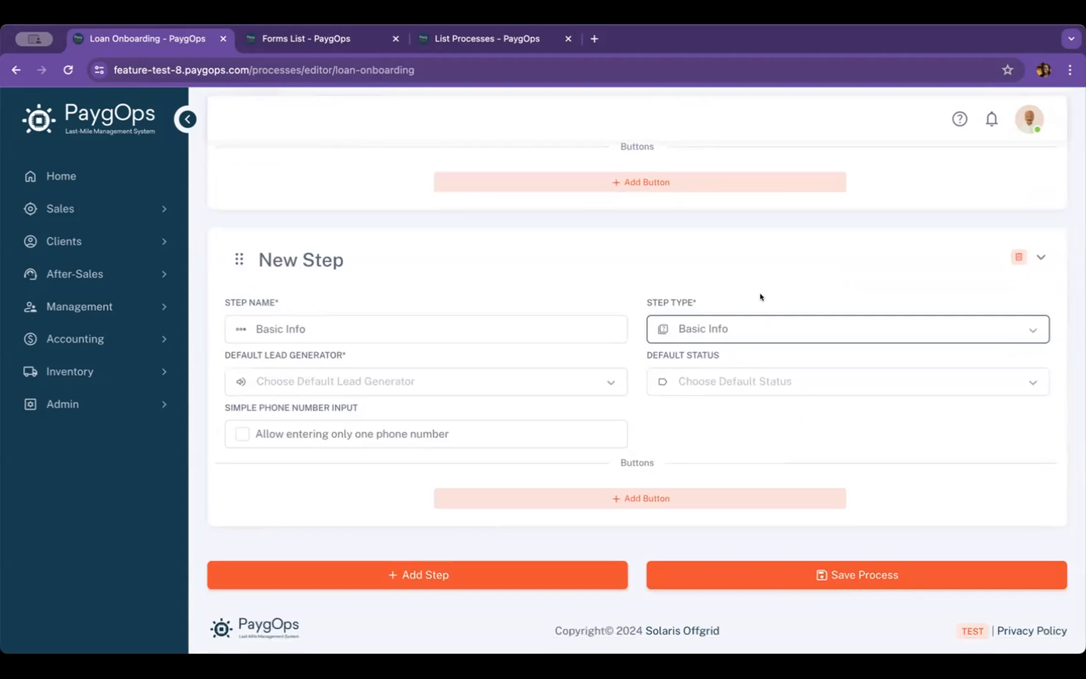
scroll(760, 296, down, 1)
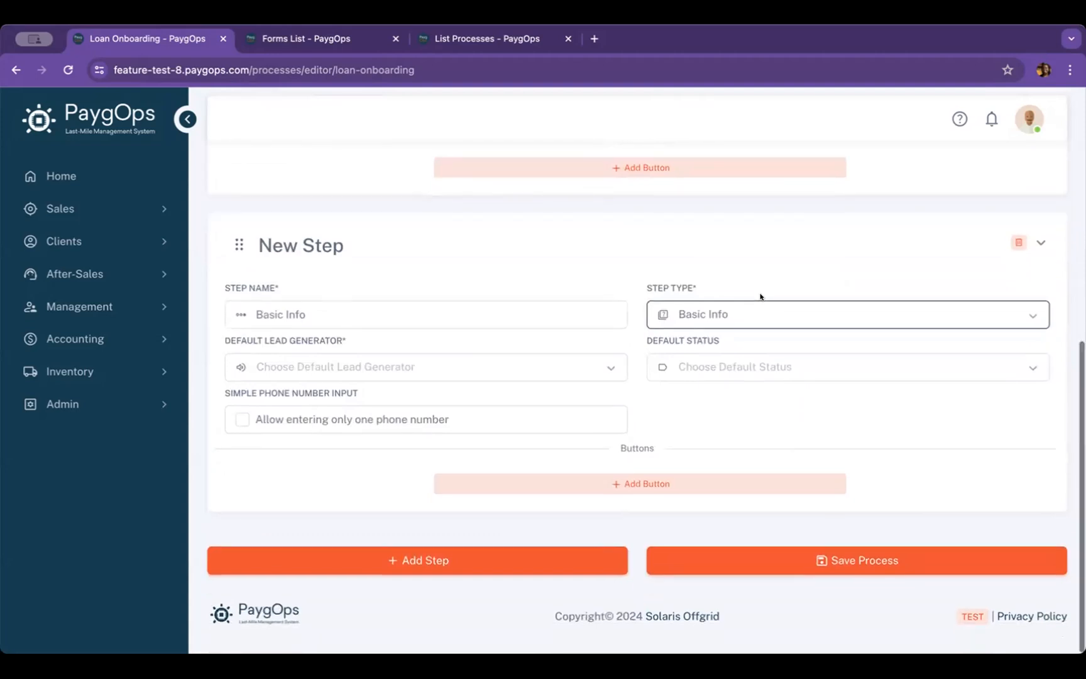
click(606, 368)
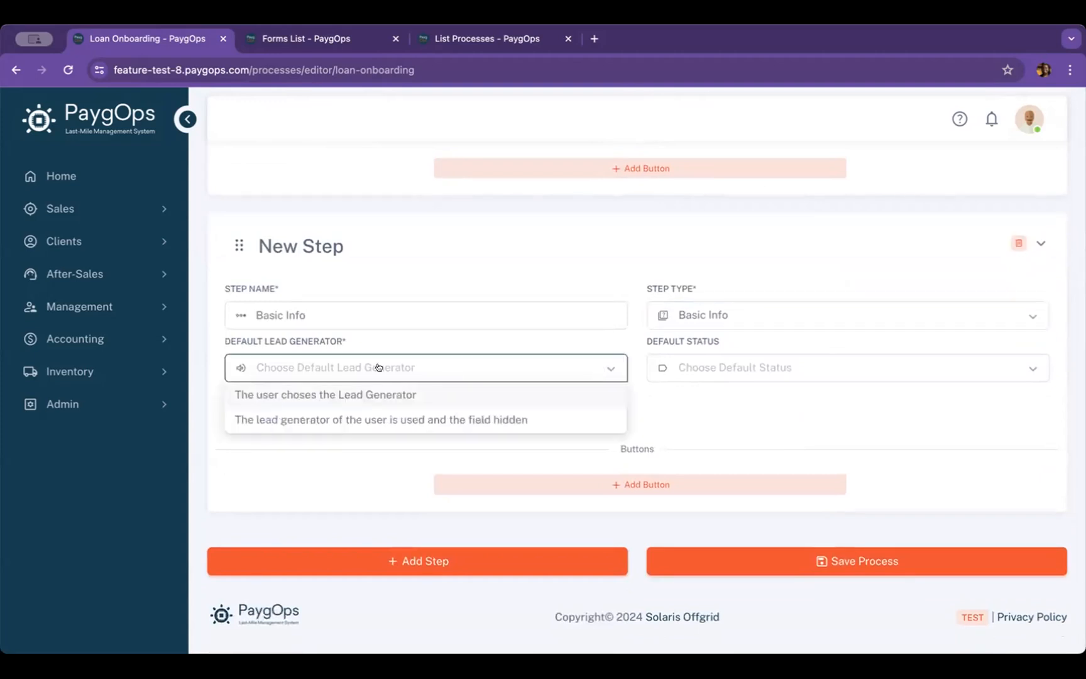
click(460, 418)
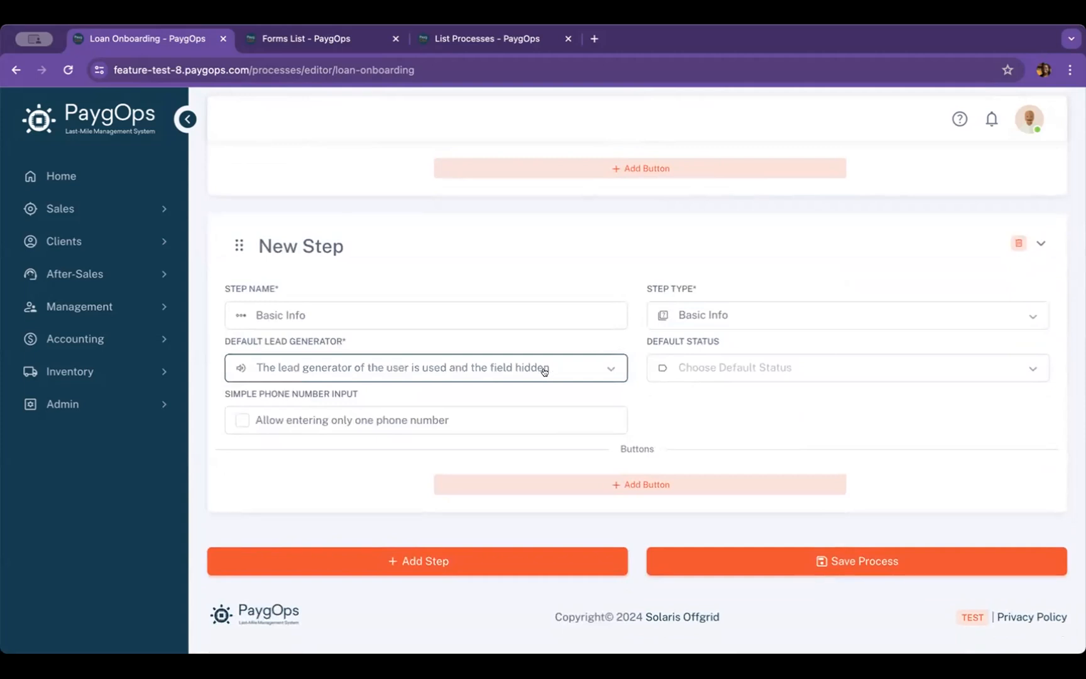
click(589, 376)
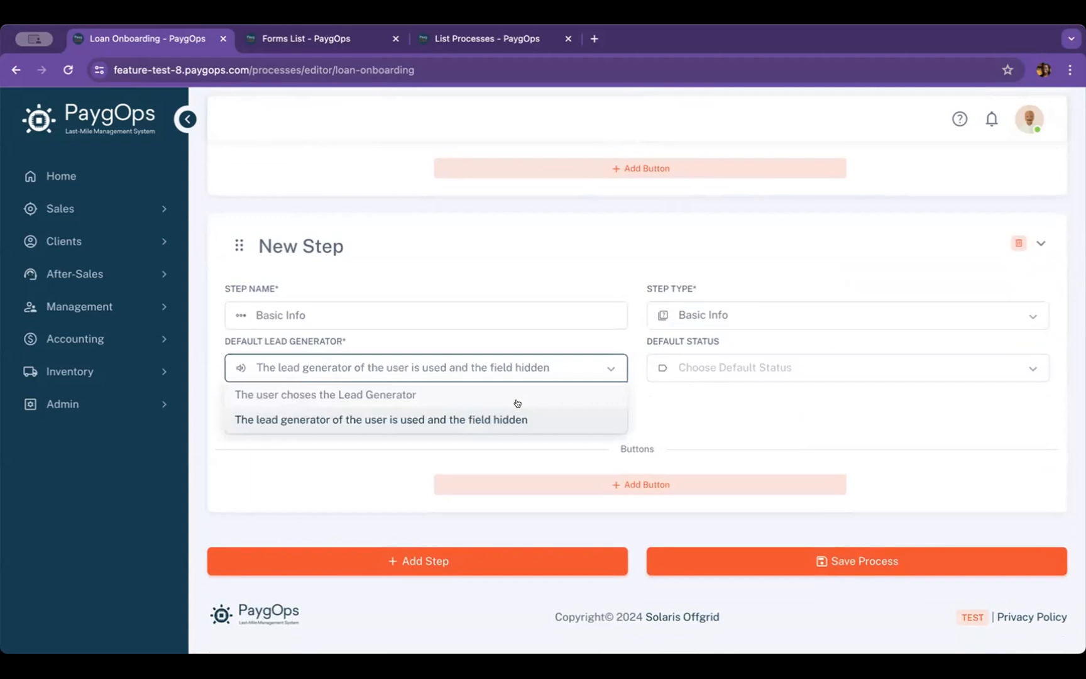
click(582, 418)
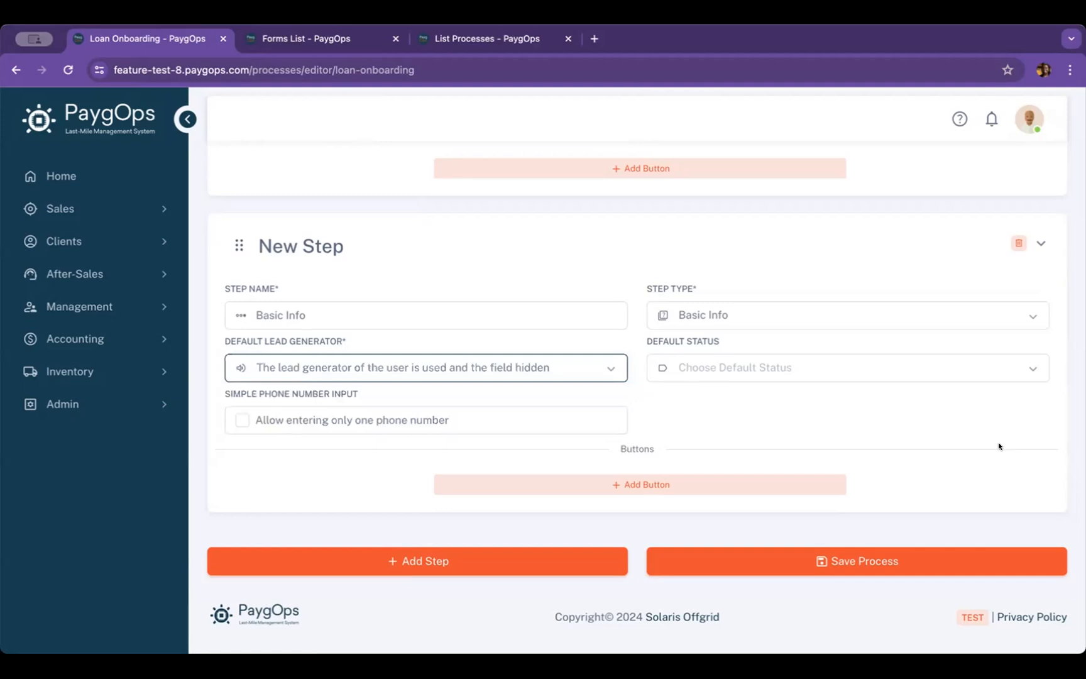
Set the Basic Info step's default status to Ready to Buy and save the process
click(949, 371)
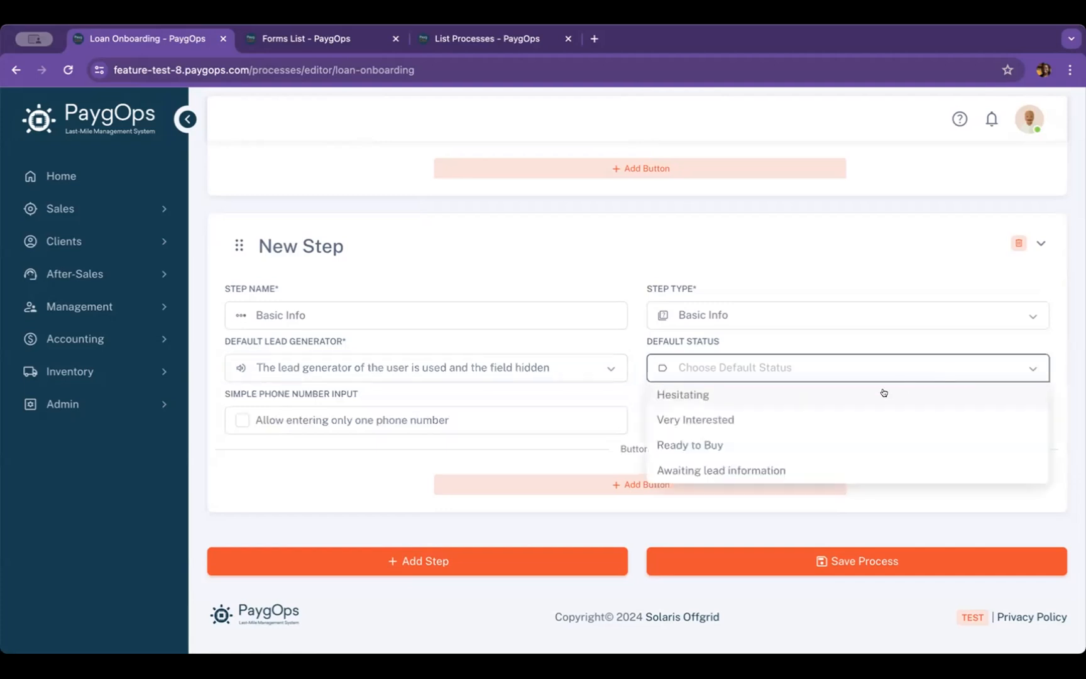
click(808, 453)
scroll(640, 415, down, 1)
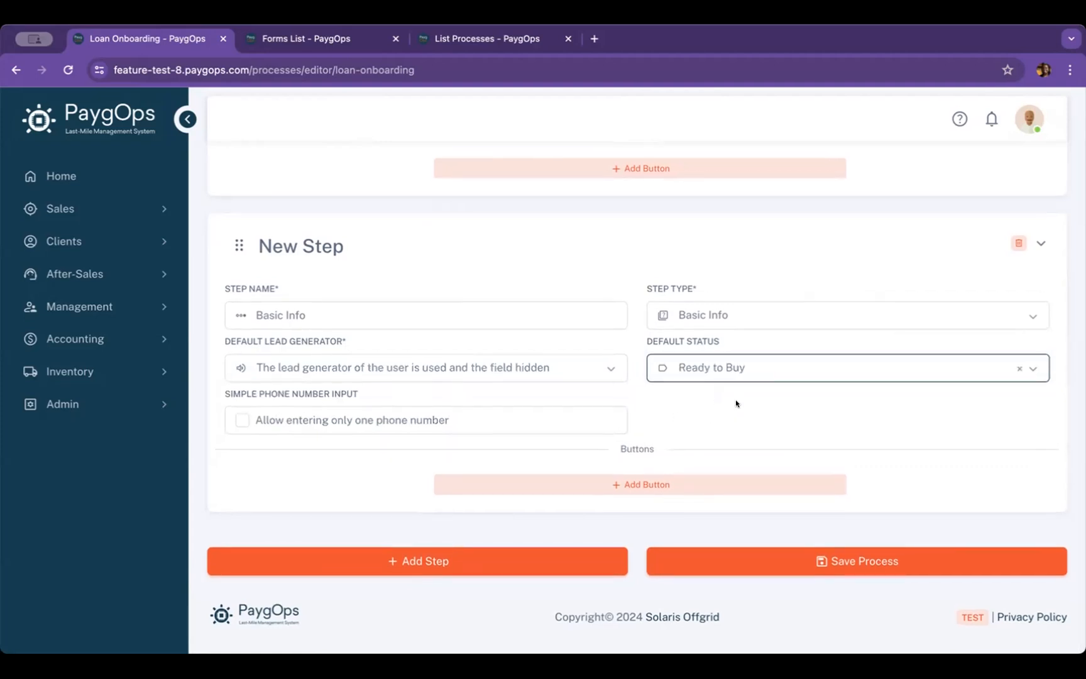
click(883, 552)
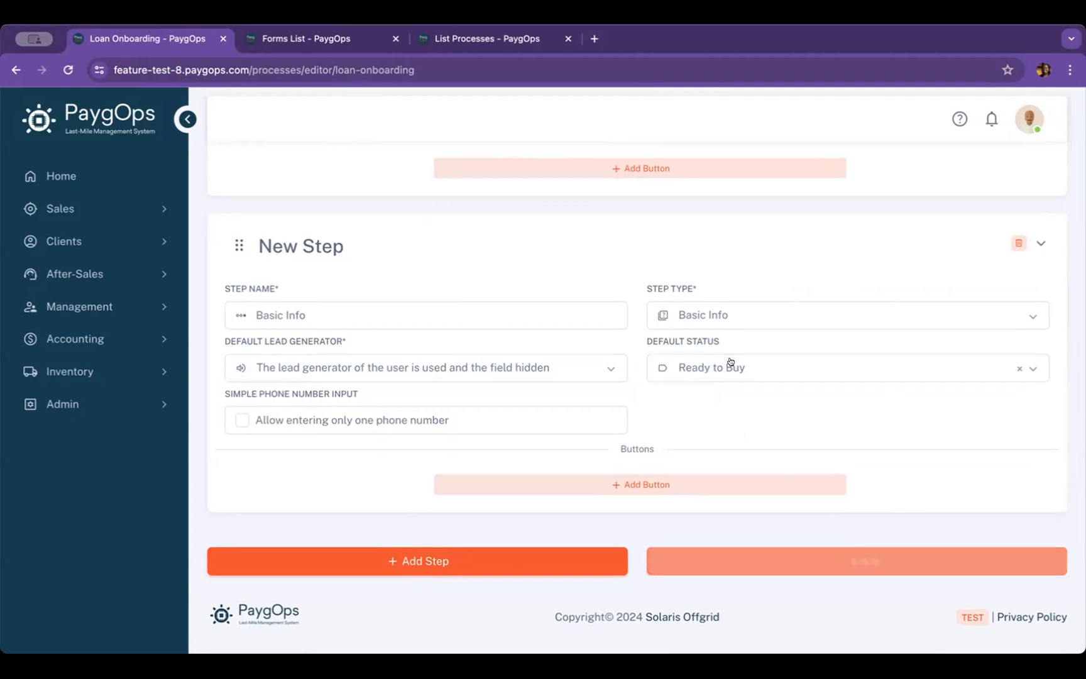
Add a new step to the Loan Onboarding process below the Basic Info step
scroll(731, 362, down, 6)
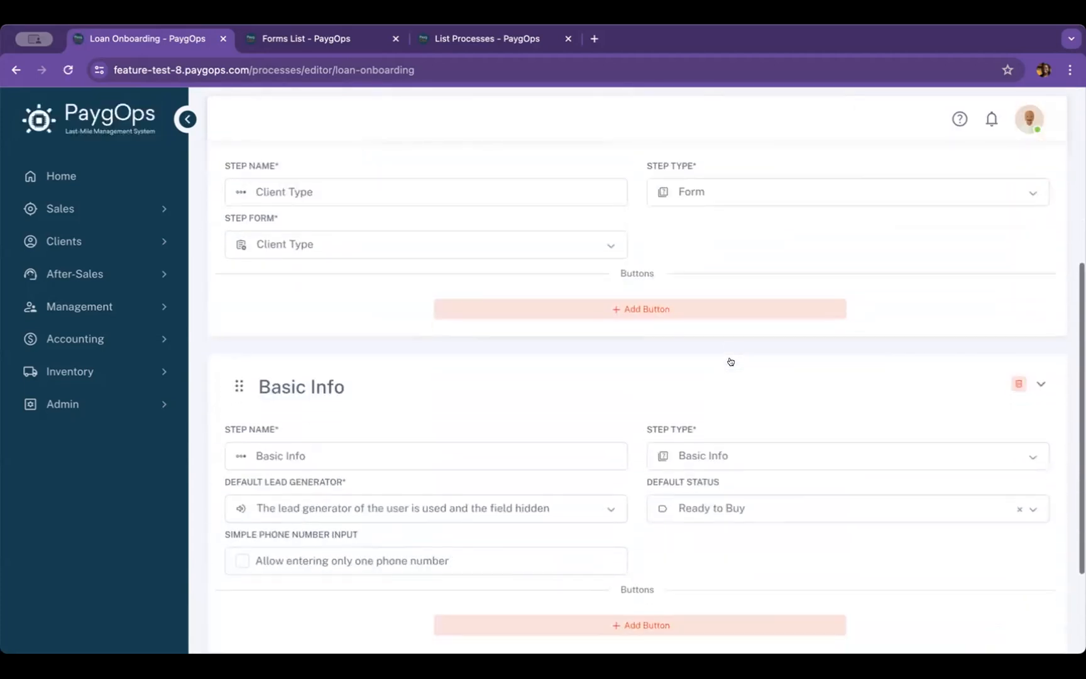
click(426, 575)
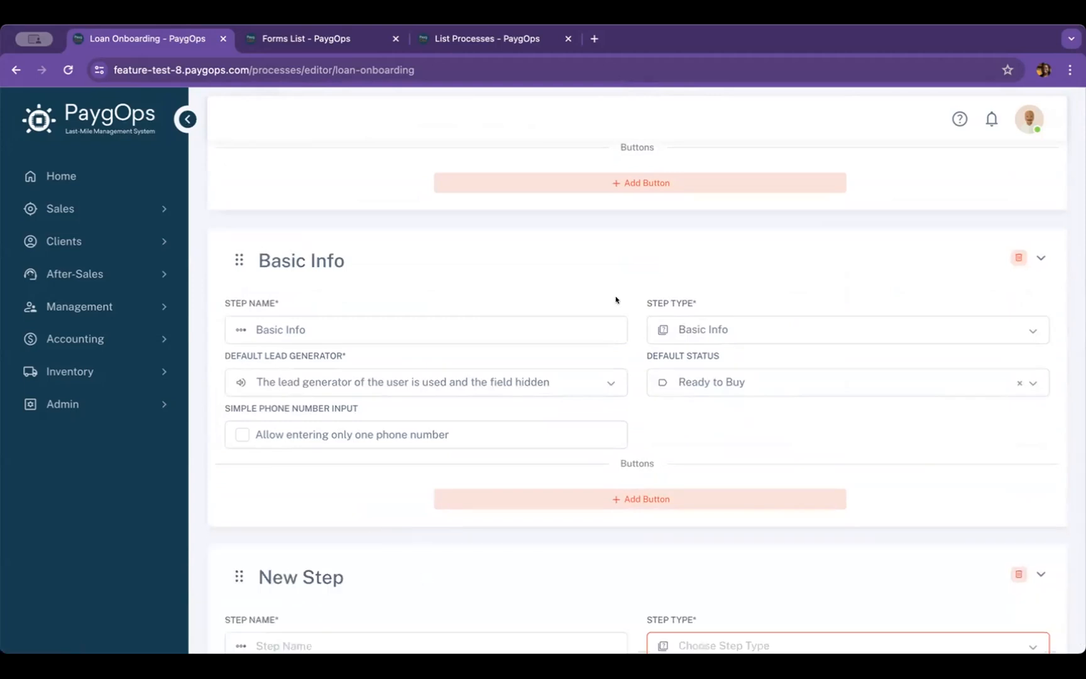
scroll(616, 300, down, 1)
scroll(616, 300, down, 1)
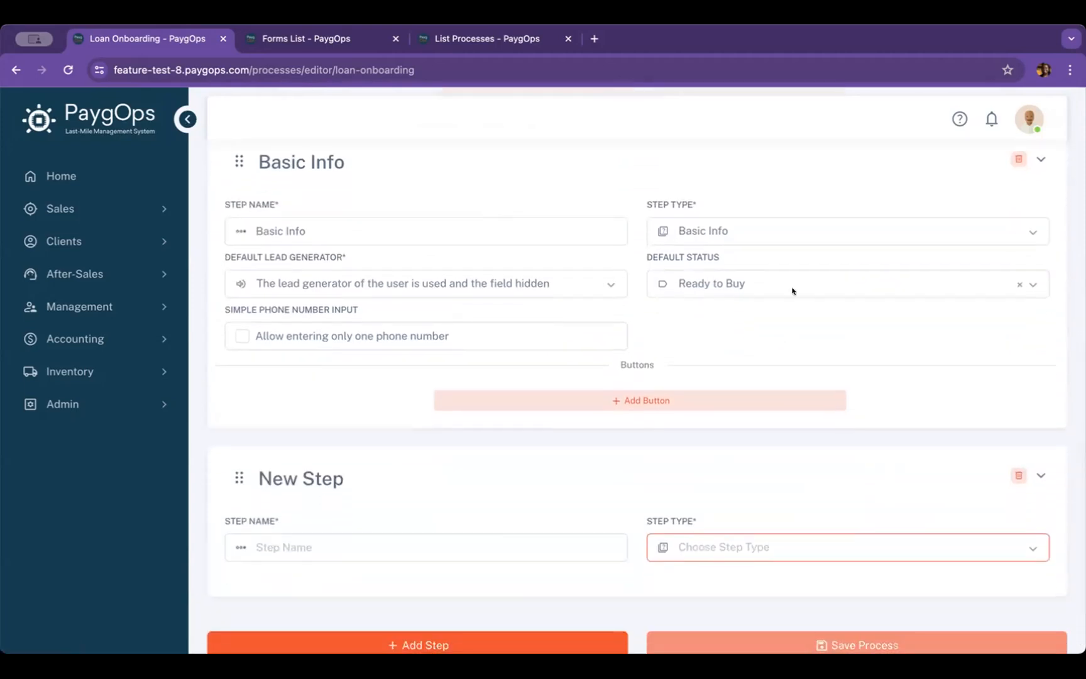
scroll(788, 291, down, 1)
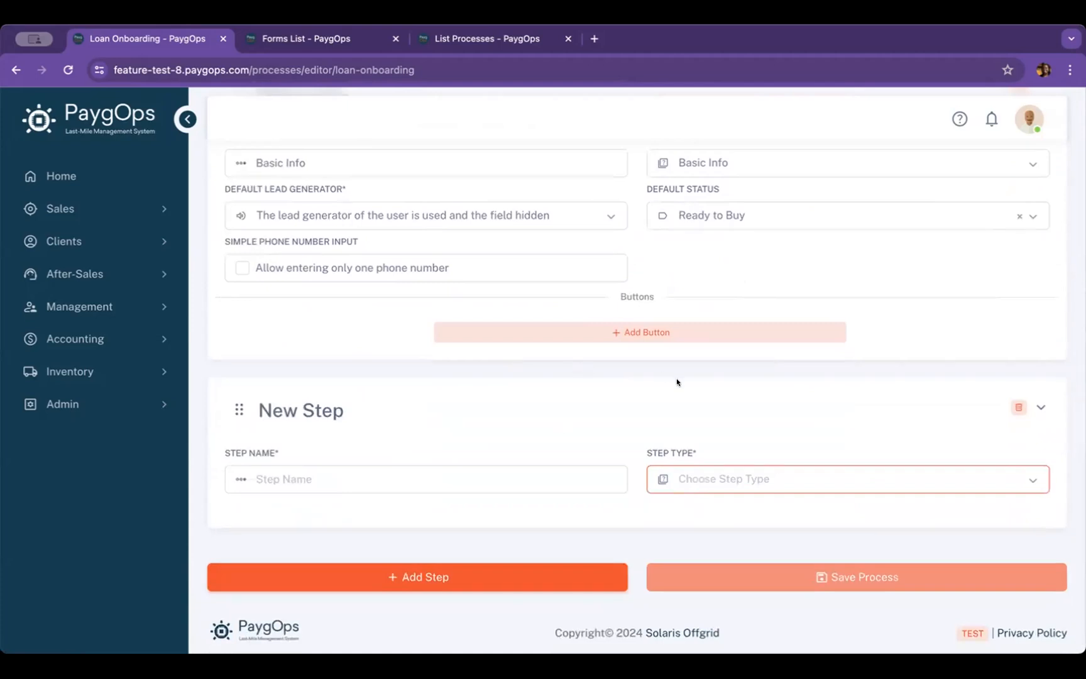
Name the new step "Sale" and set its step type to Offer Picker
click(387, 480)
text(S)
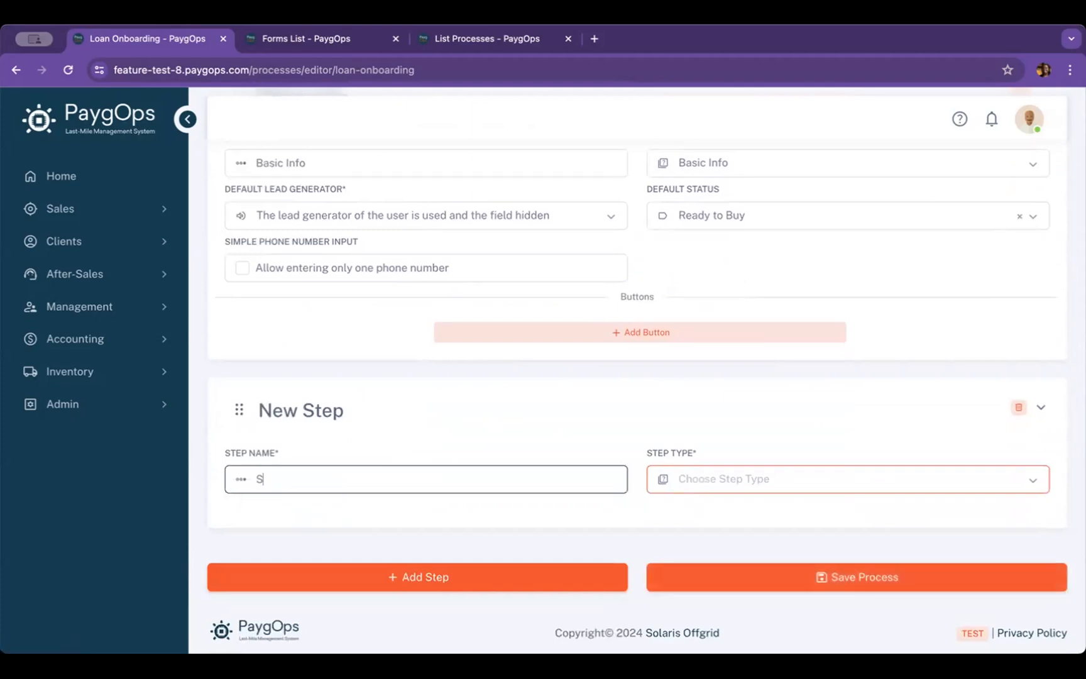
text(ale)
scroll(355, 427, down, 1)
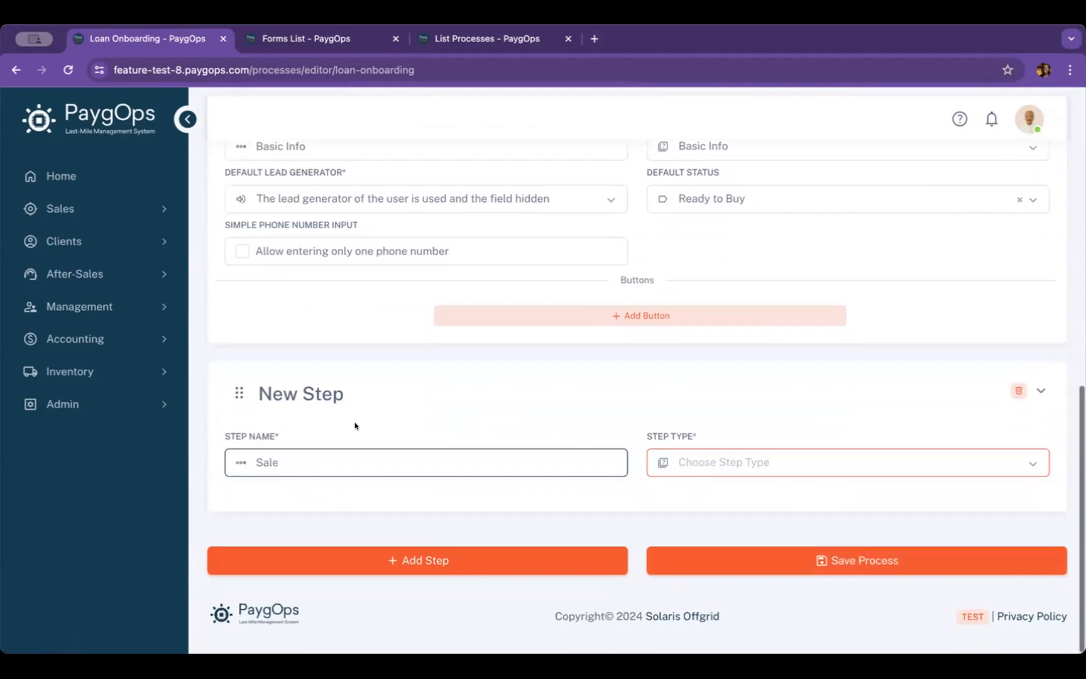
click(855, 453)
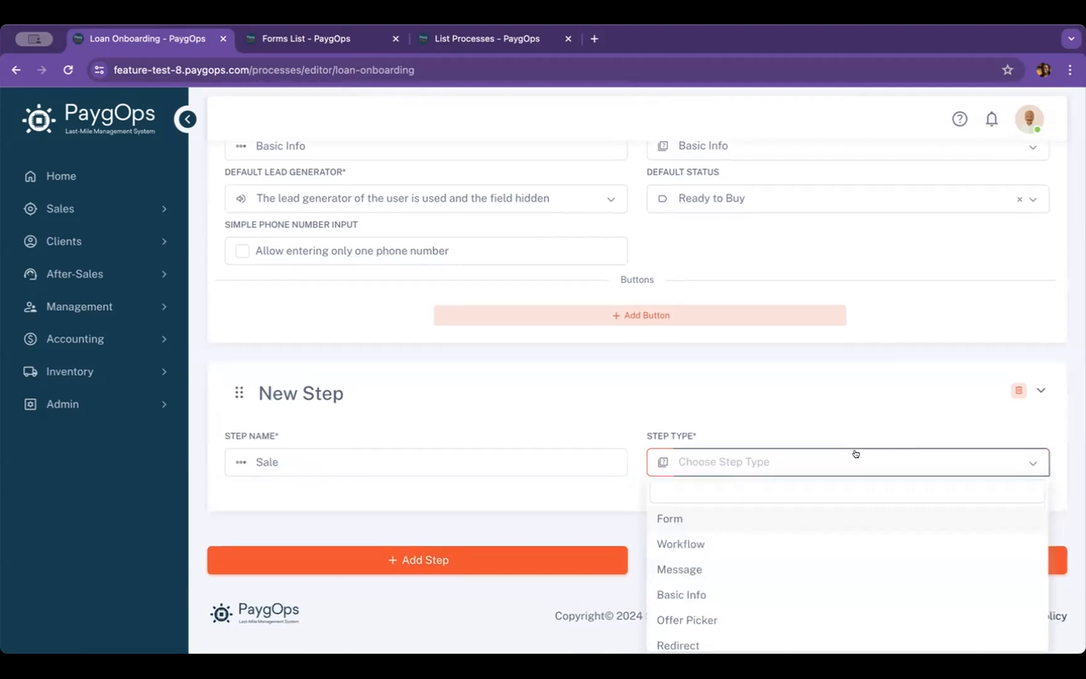
click(754, 617)
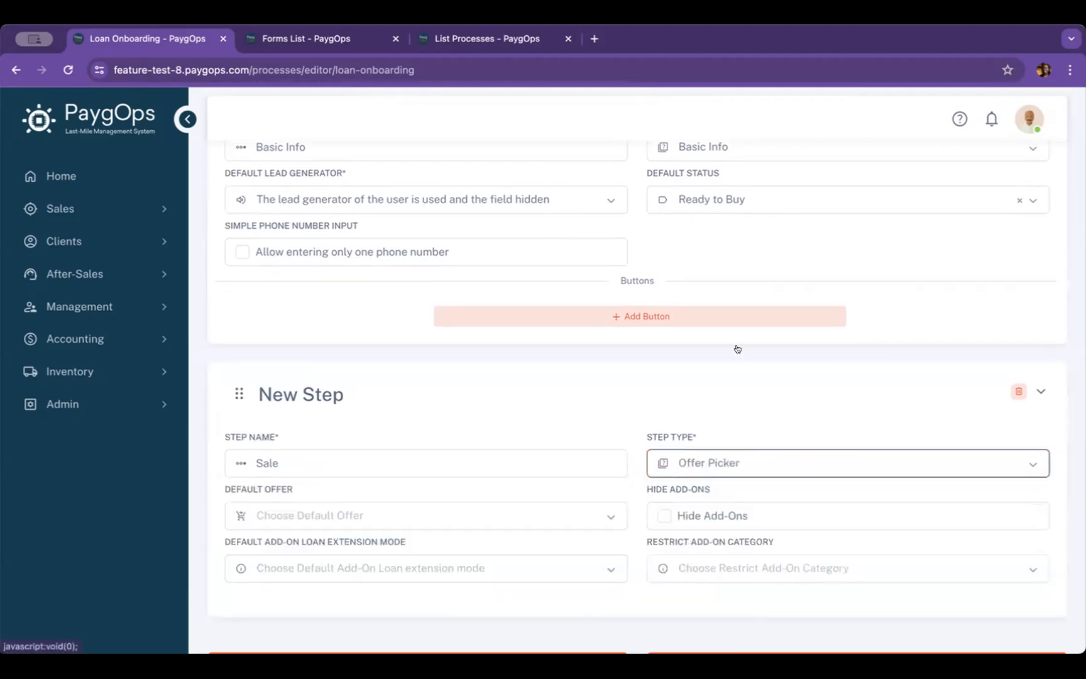
Check the Sale step's default offer setting, leave it empty, and save the process
scroll(737, 347, down, 2)
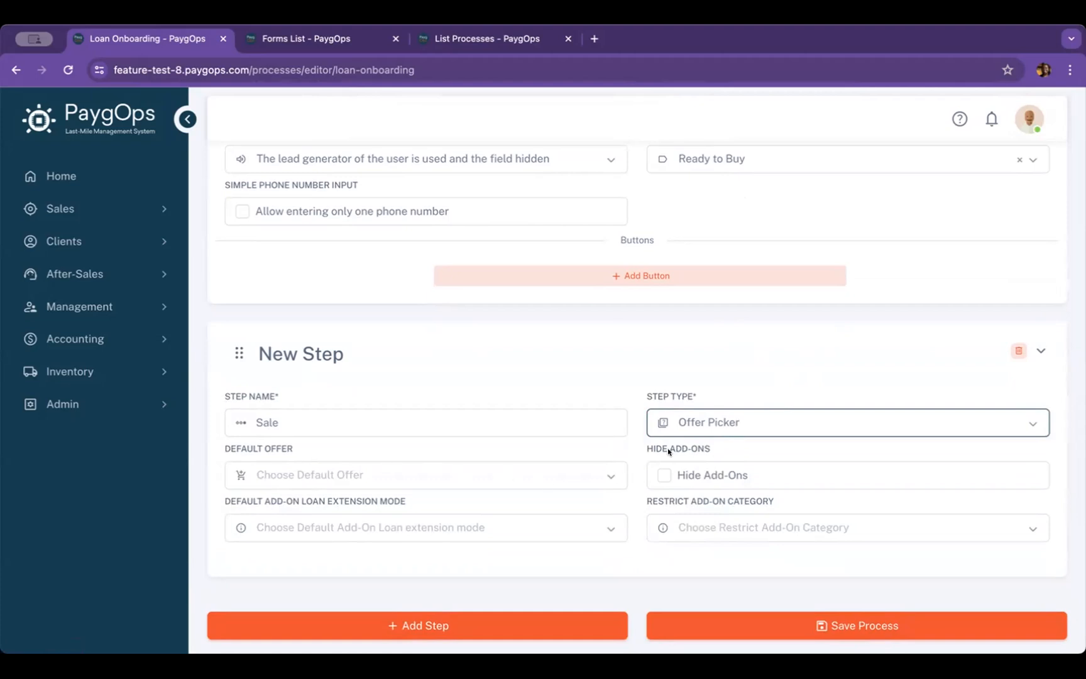
click(600, 476)
click(602, 475)
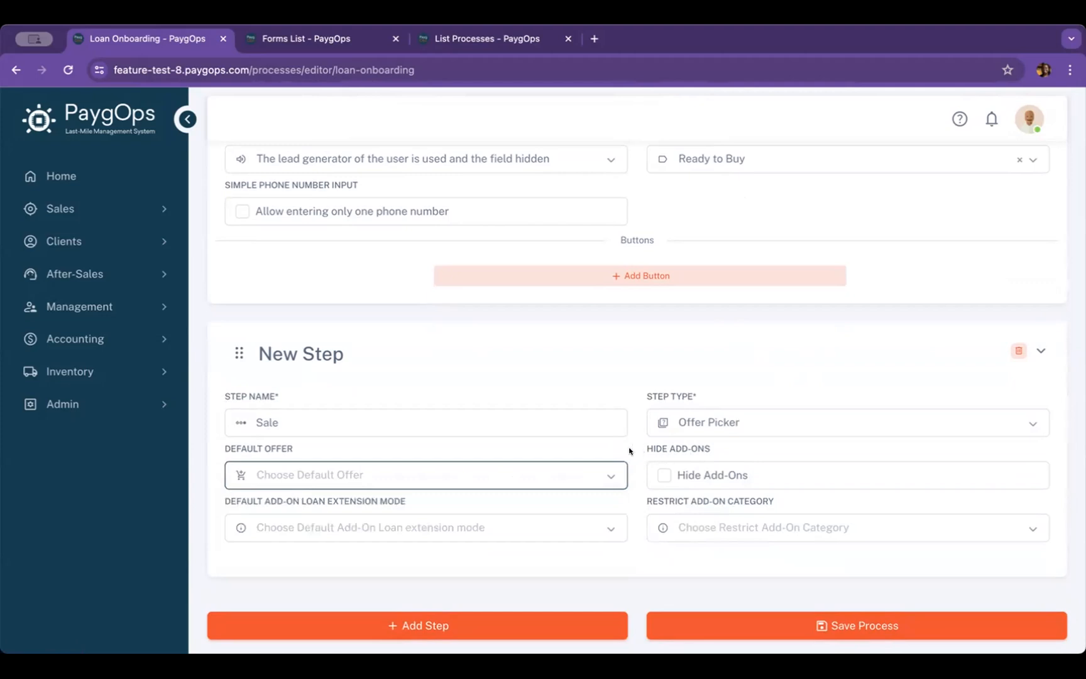
scroll(629, 450, down, 1)
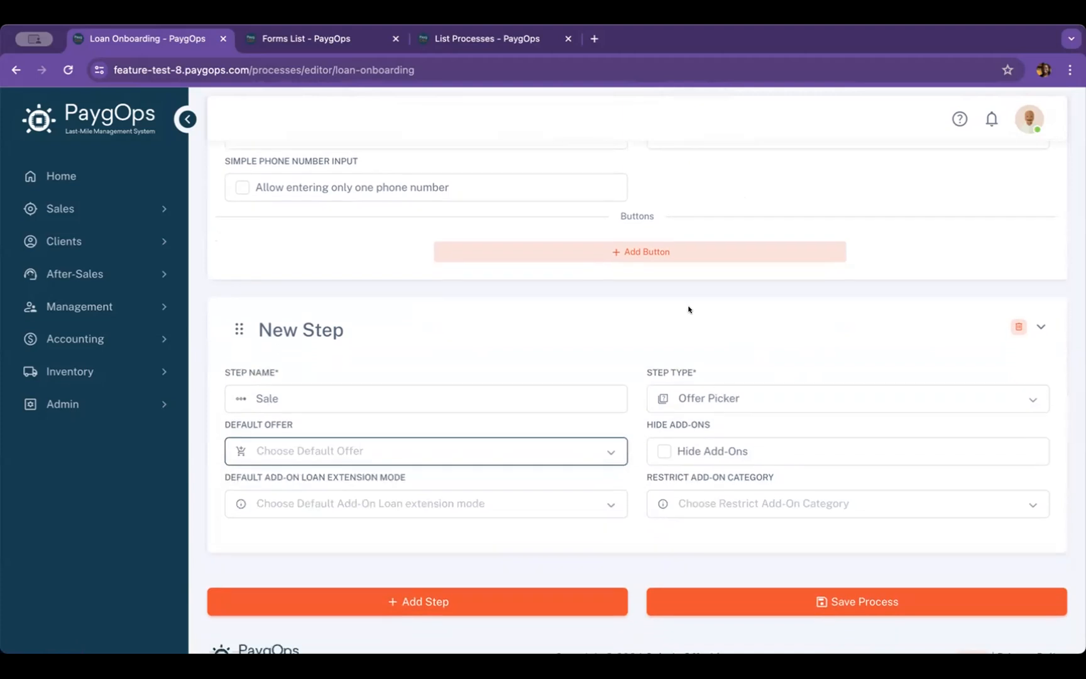
scroll(688, 309, down, 1)
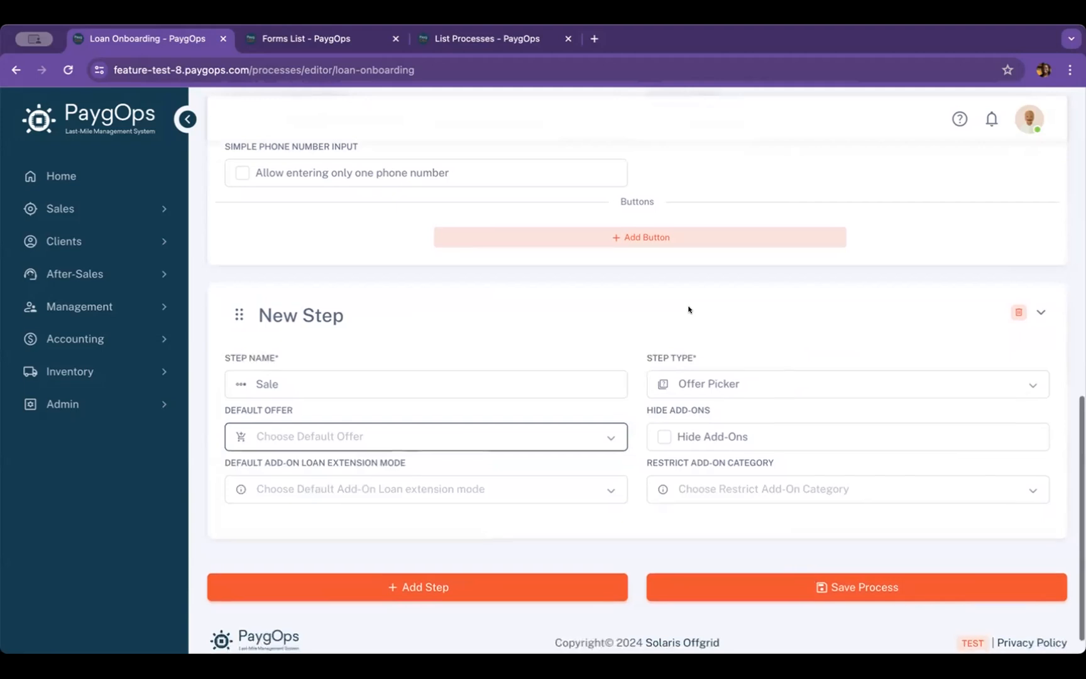
click(776, 593)
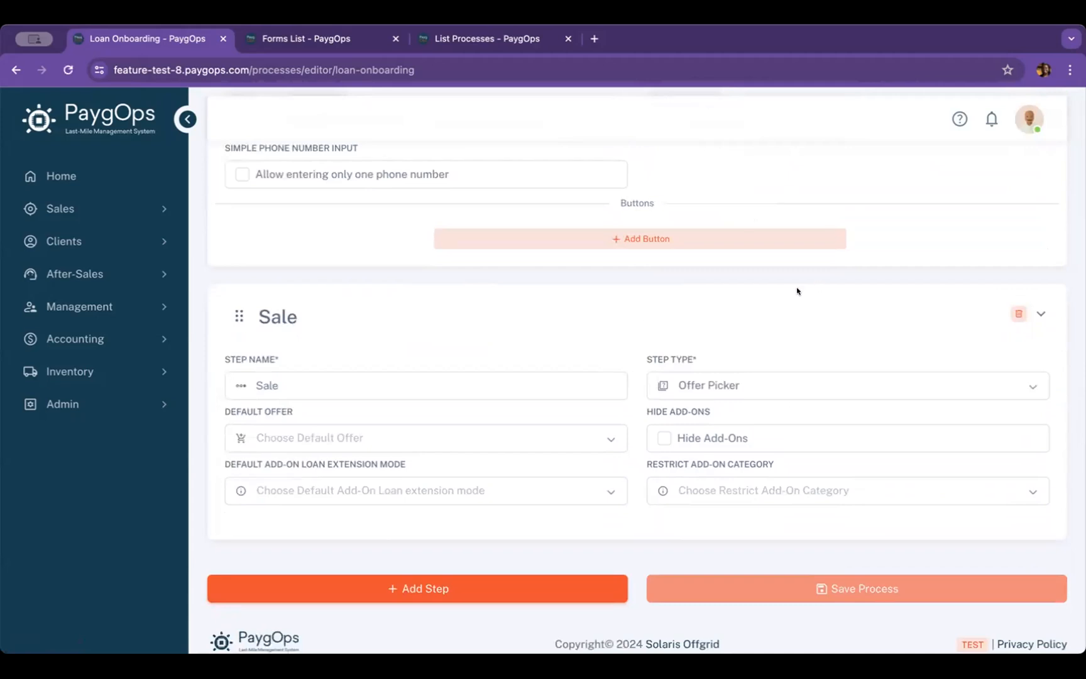
Review the Client Type, Basic Info and Sale steps, and add another step below the Sale step
scroll(797, 291, up, 7)
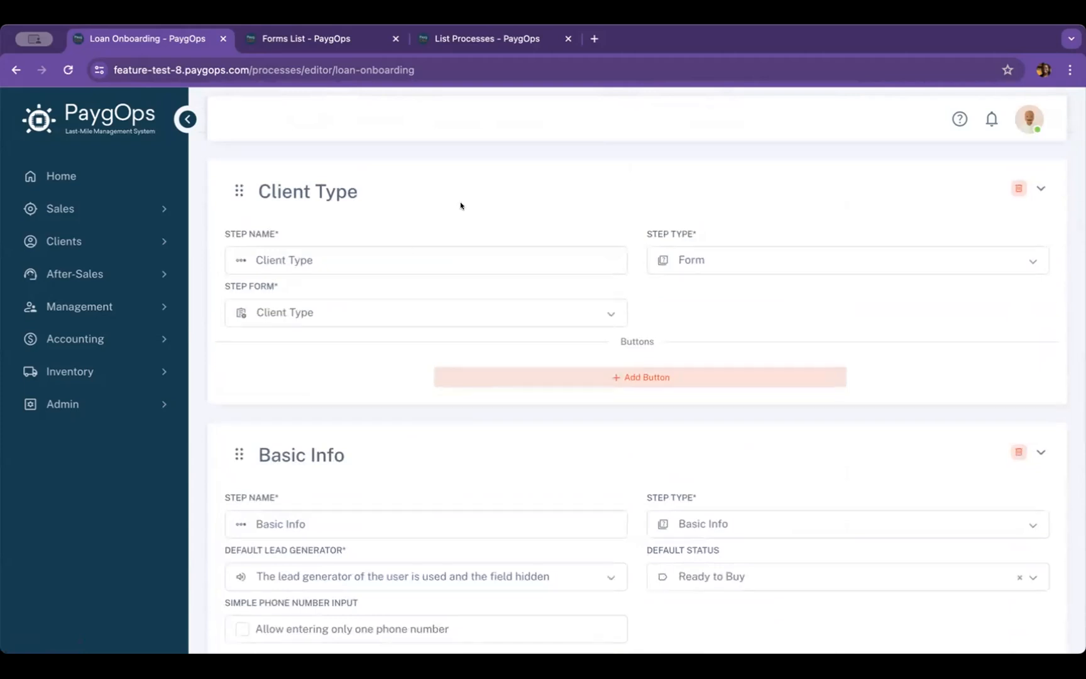
scroll(402, 433, down, 1)
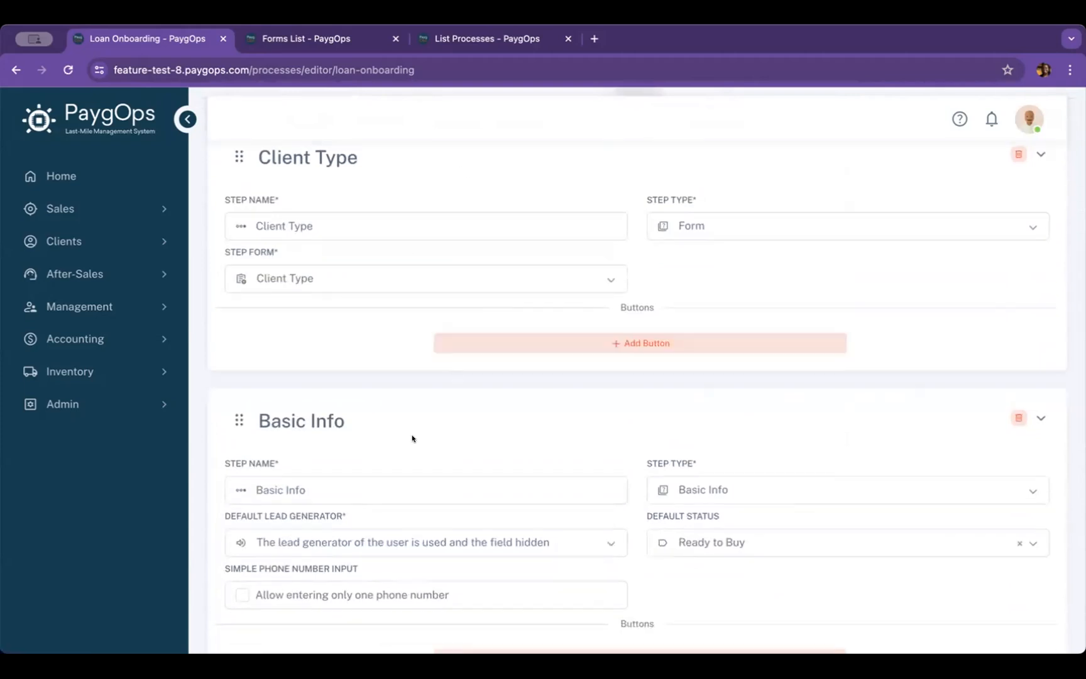
scroll(411, 440, down, 5)
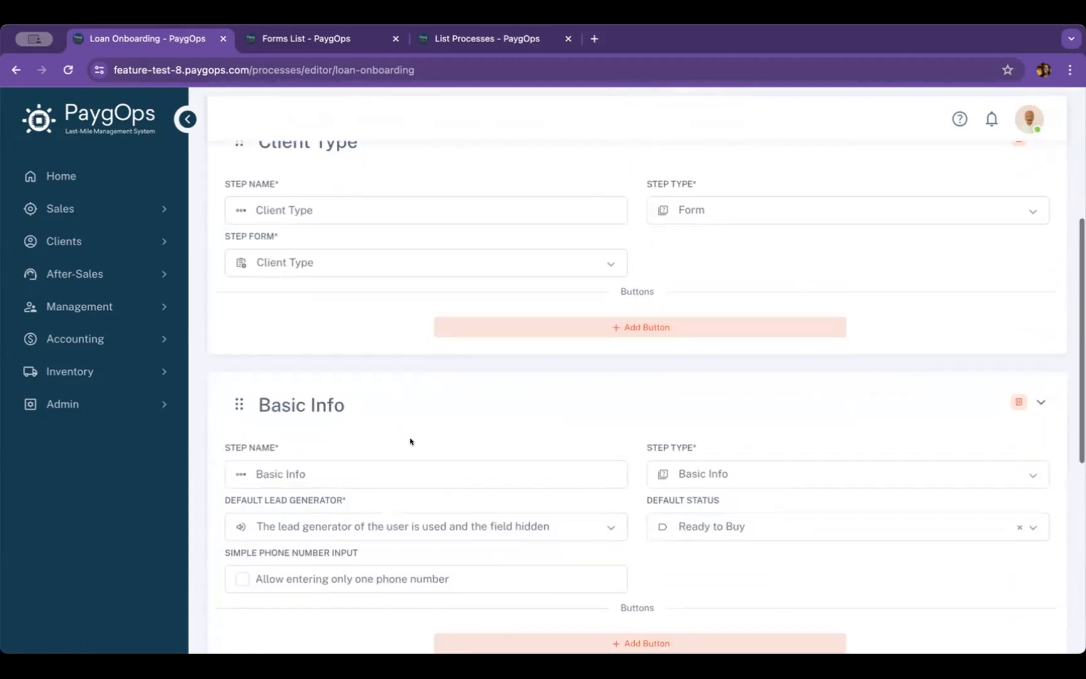
scroll(415, 433, down, 2)
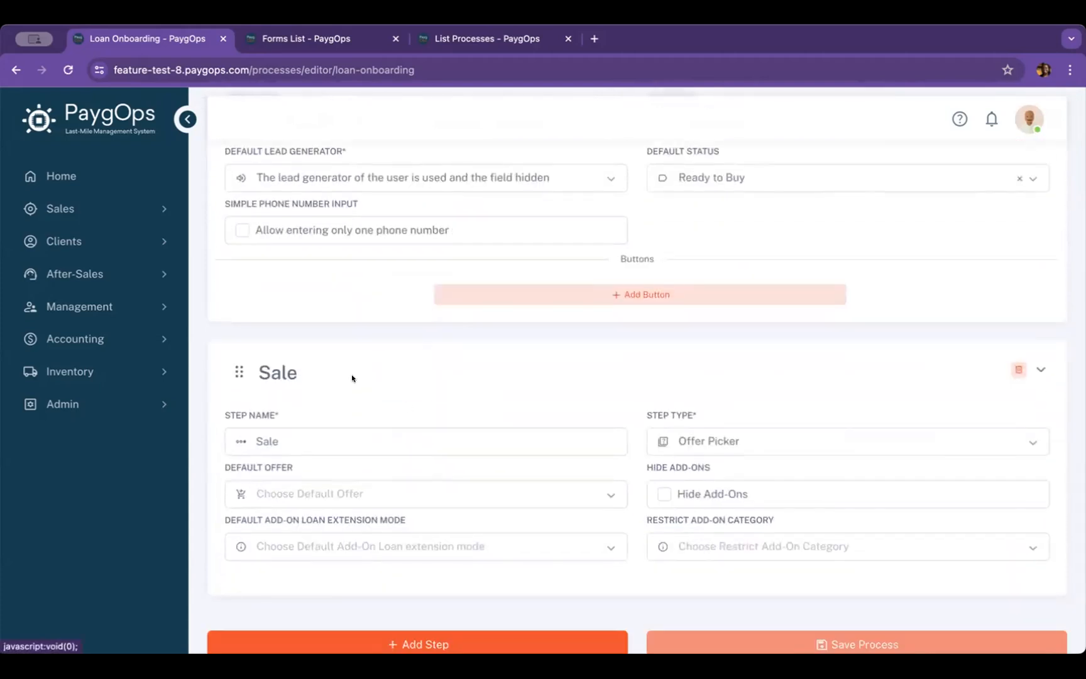
scroll(352, 378, down, 1)
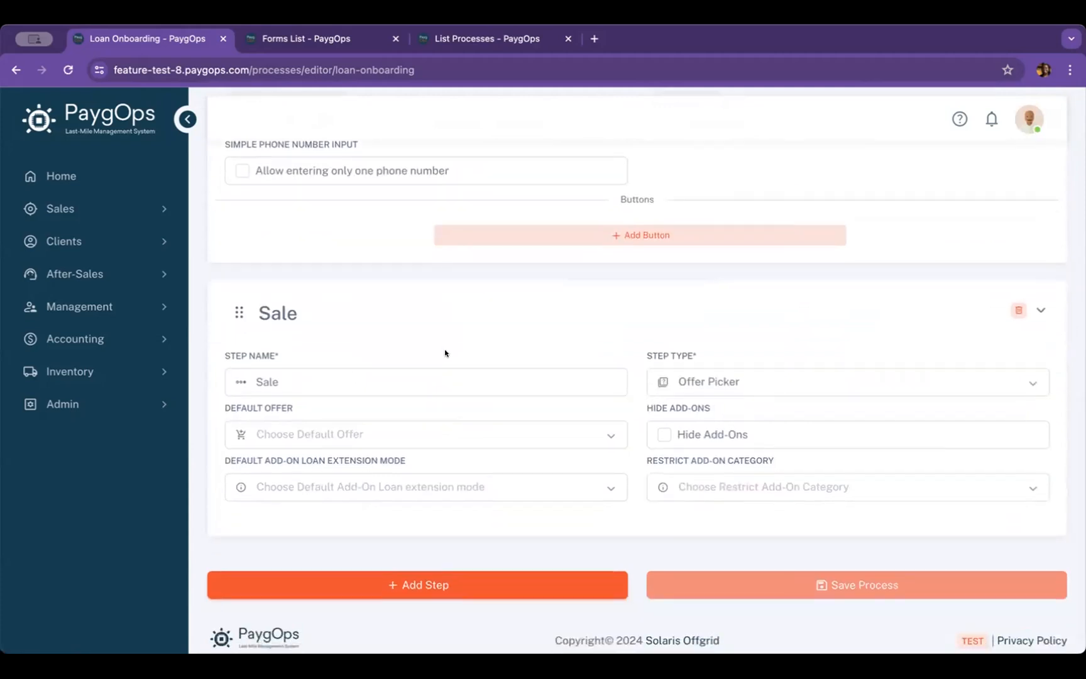
scroll(444, 353, down, 1)
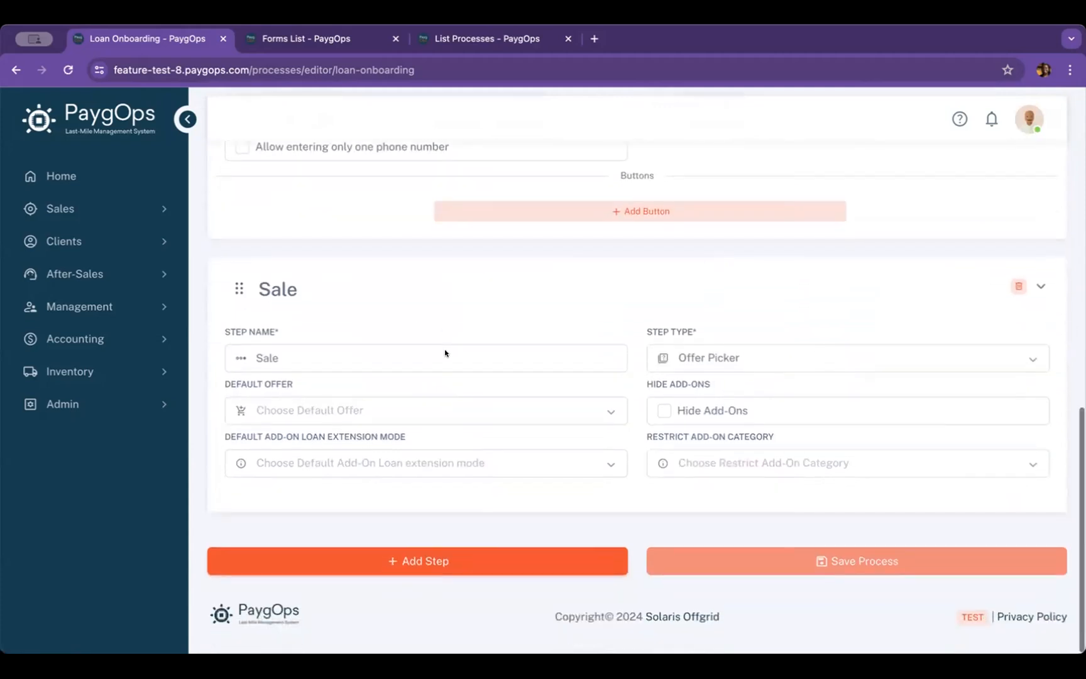
click(425, 552)
scroll(519, 507, down, 5)
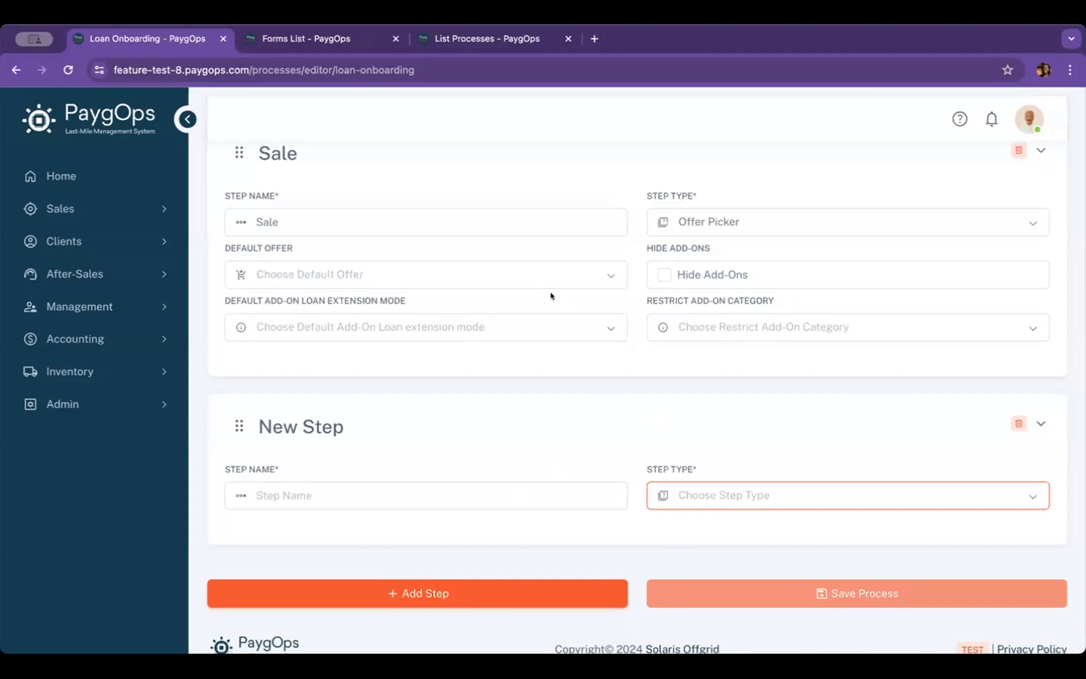
Name the new step below the Sale step "GPS"
scroll(550, 296, up, 1)
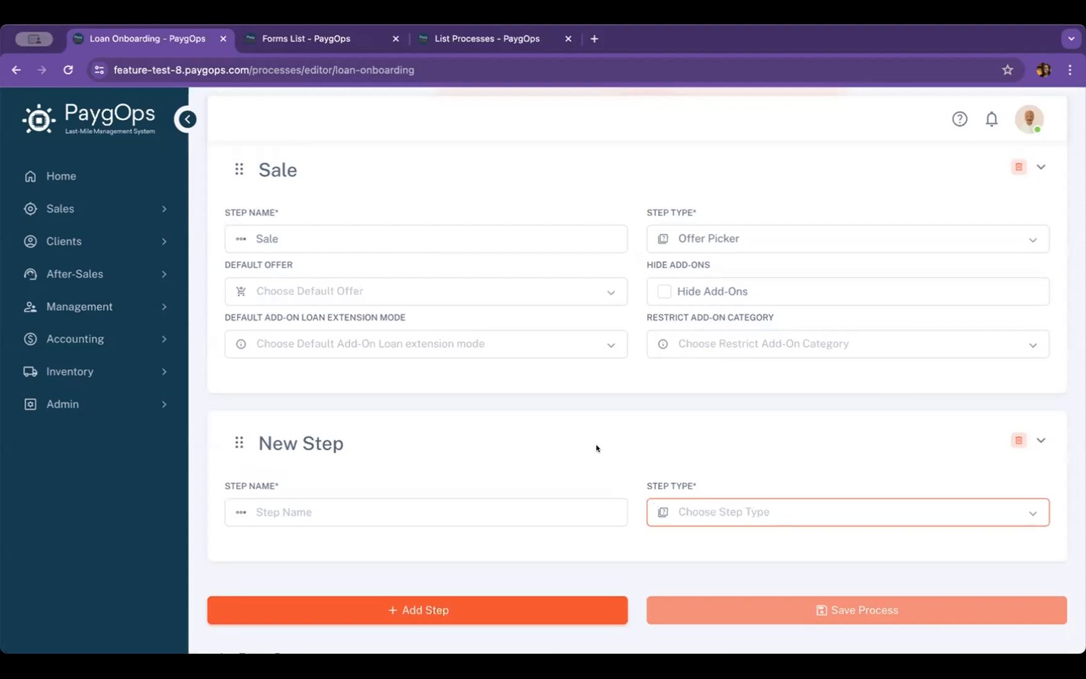
click(495, 509)
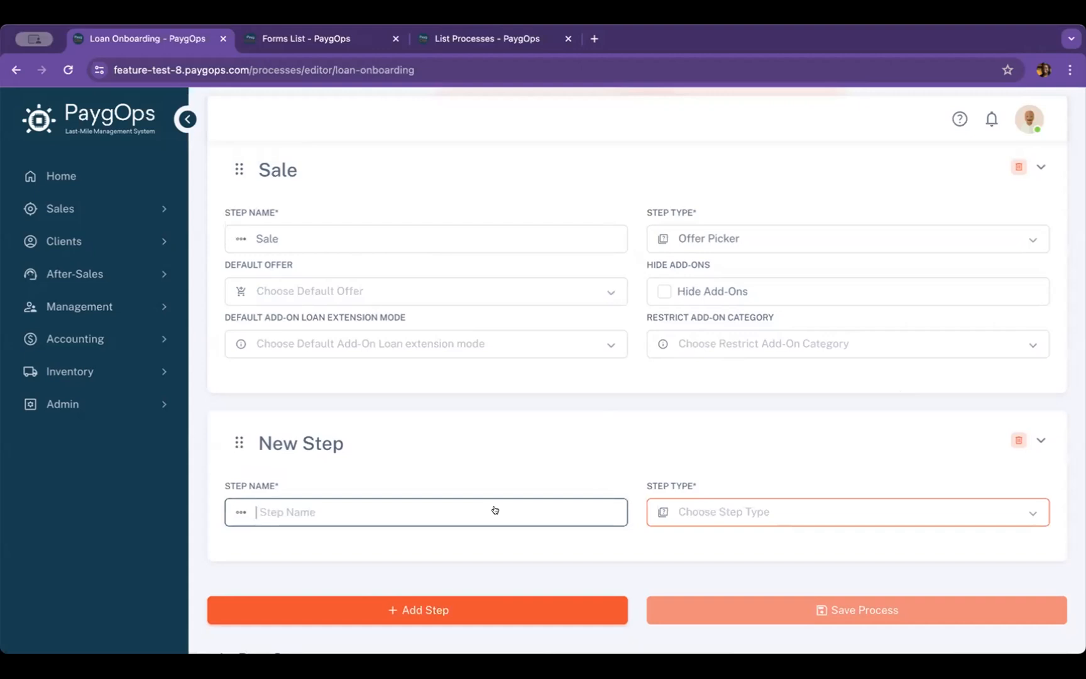
text(GPS)
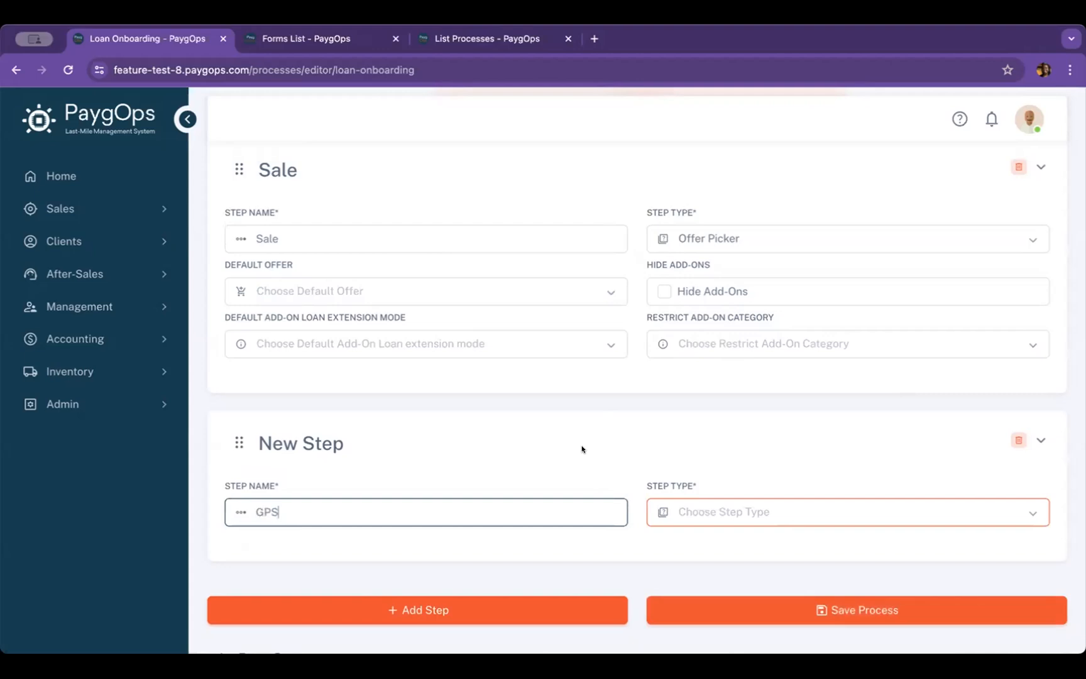
click(618, 395)
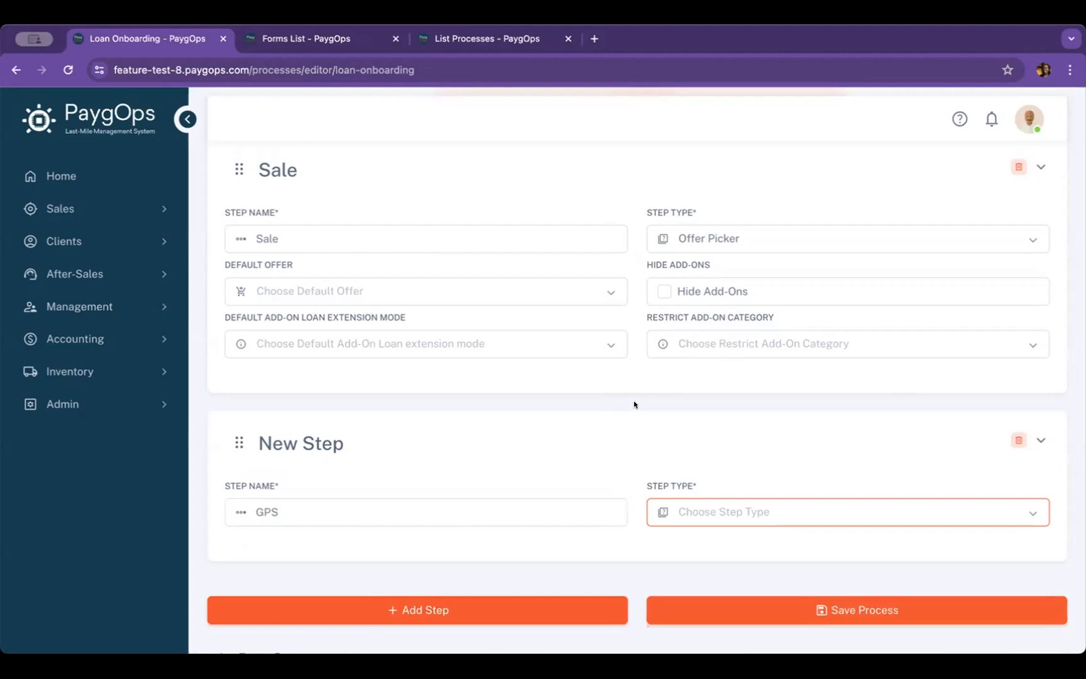
Switch to the forms list to look for the existing GPS form
scroll(635, 404, down, 2)
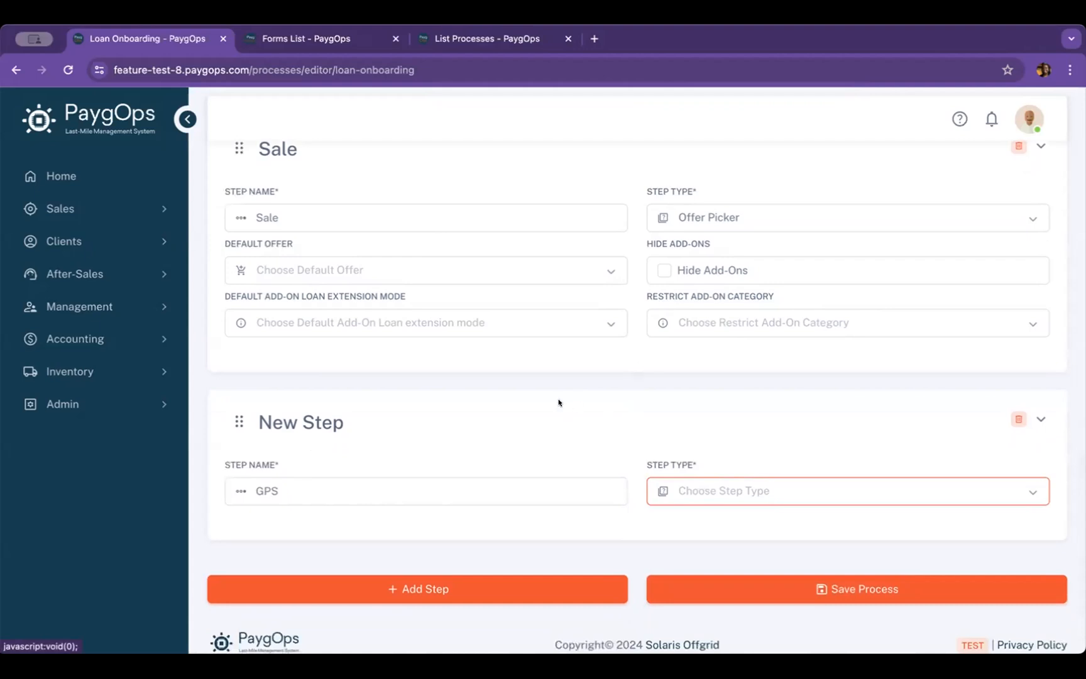
scroll(558, 402, up, 1)
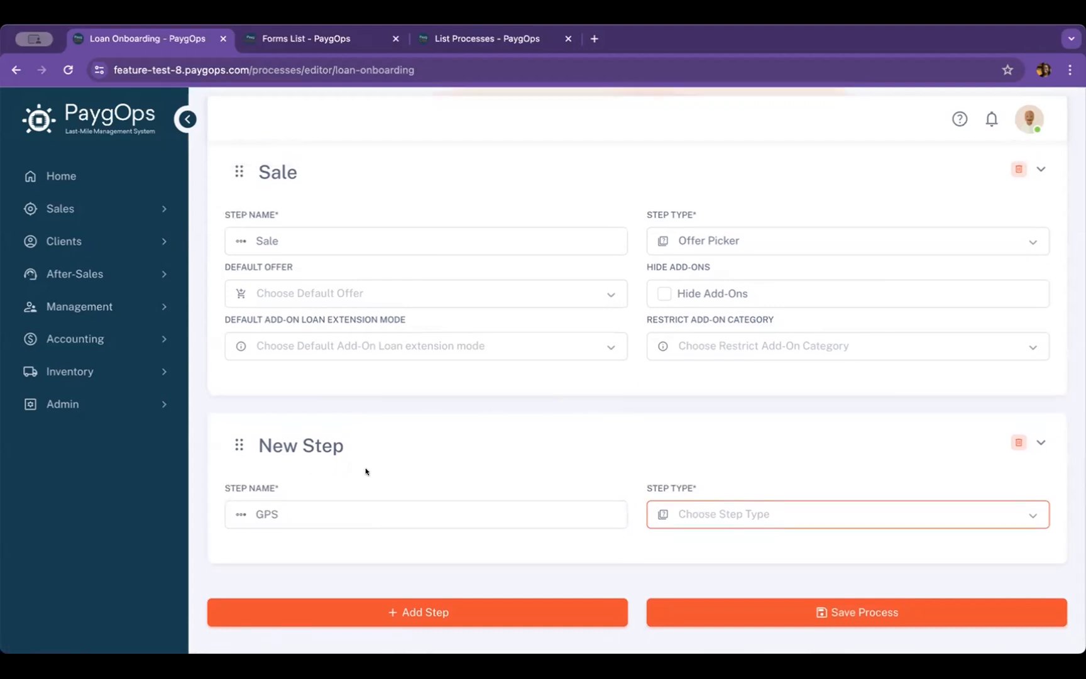
click(320, 42)
drag(366, 182, 292, 176)
click(414, 182)
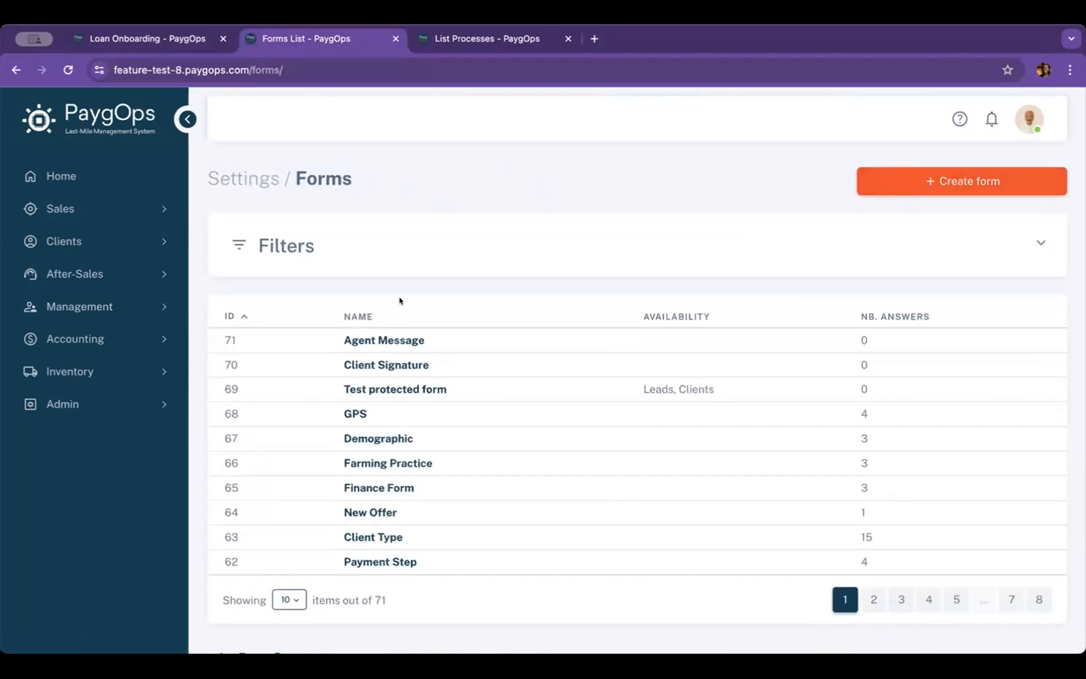
Inspect the GPS coordinates question in the GPS form, close it without changes, and return to the forms list
click(348, 414)
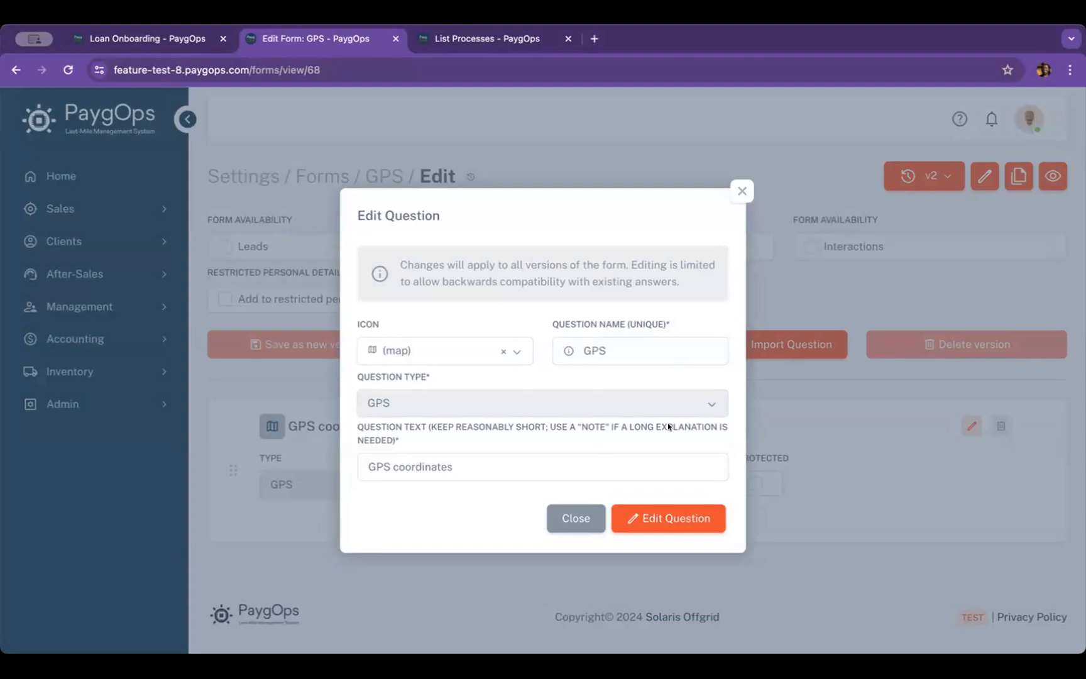
click(738, 193)
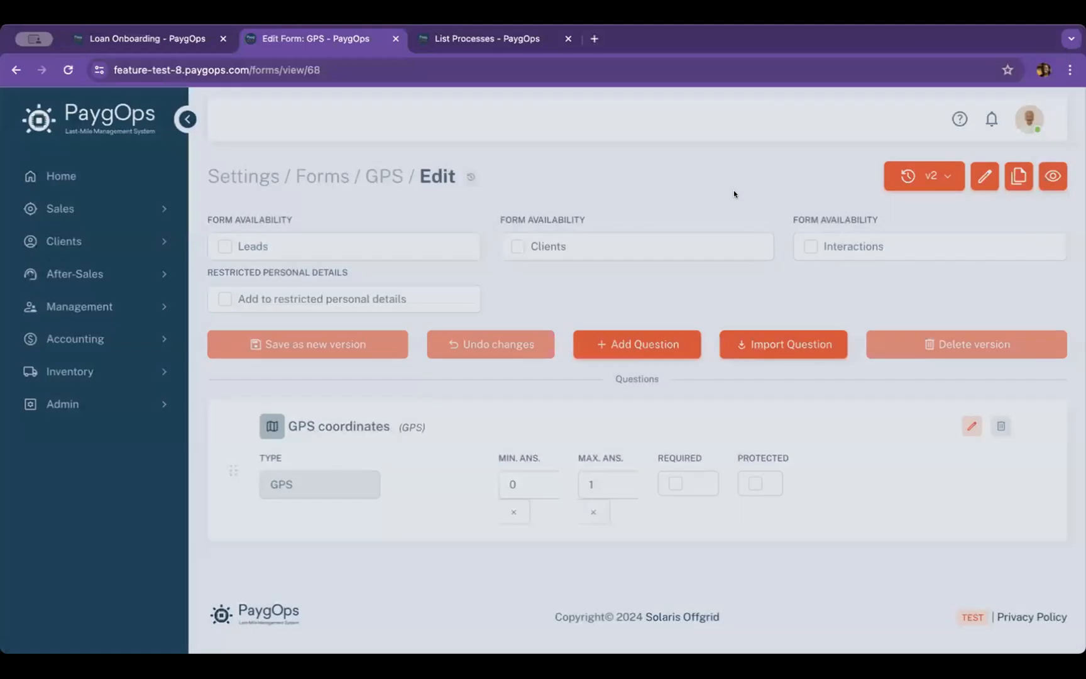
scroll(733, 190, left, 5)
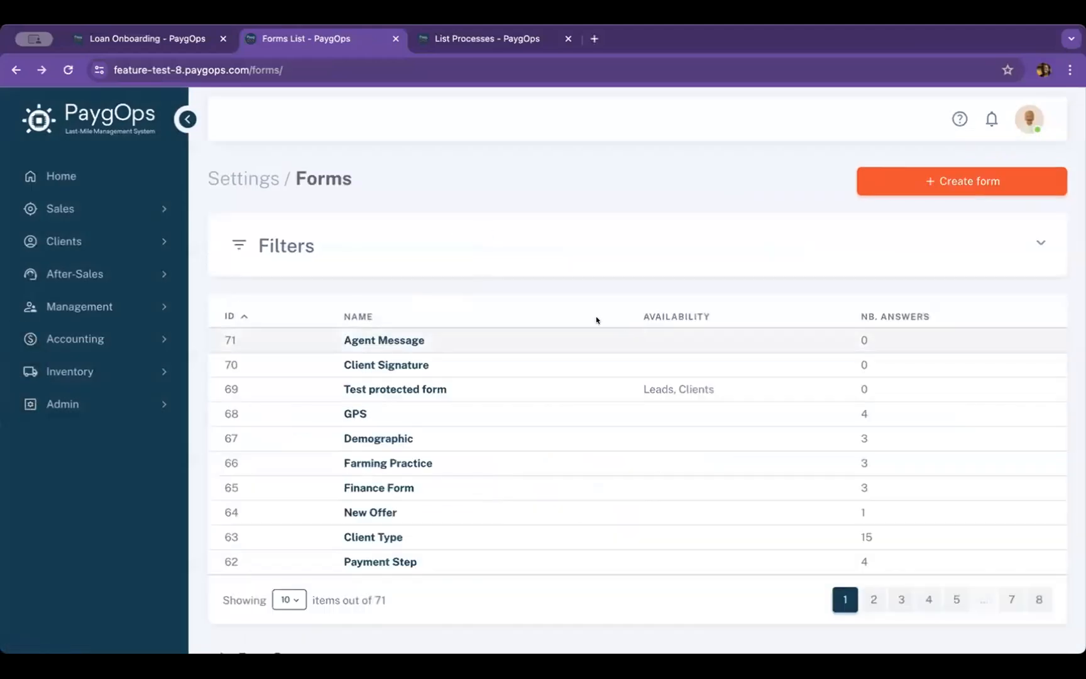
Open the Client Signature form from the forms list to examine its question
scroll(572, 275, down, 2)
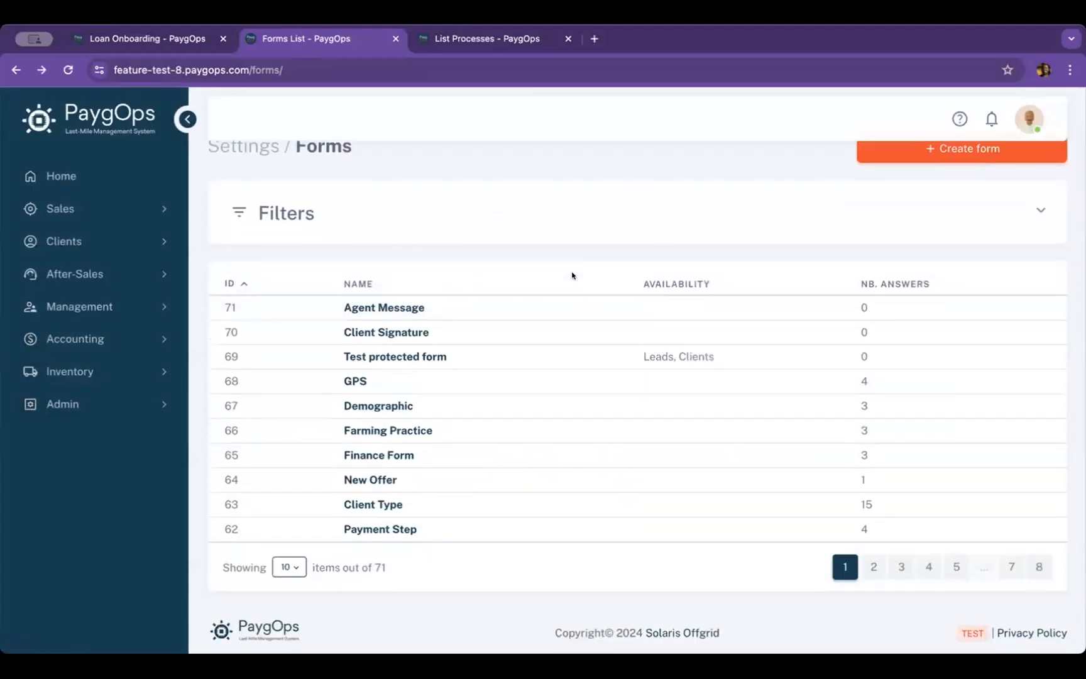
scroll(502, 354, down, 1)
click(514, 318)
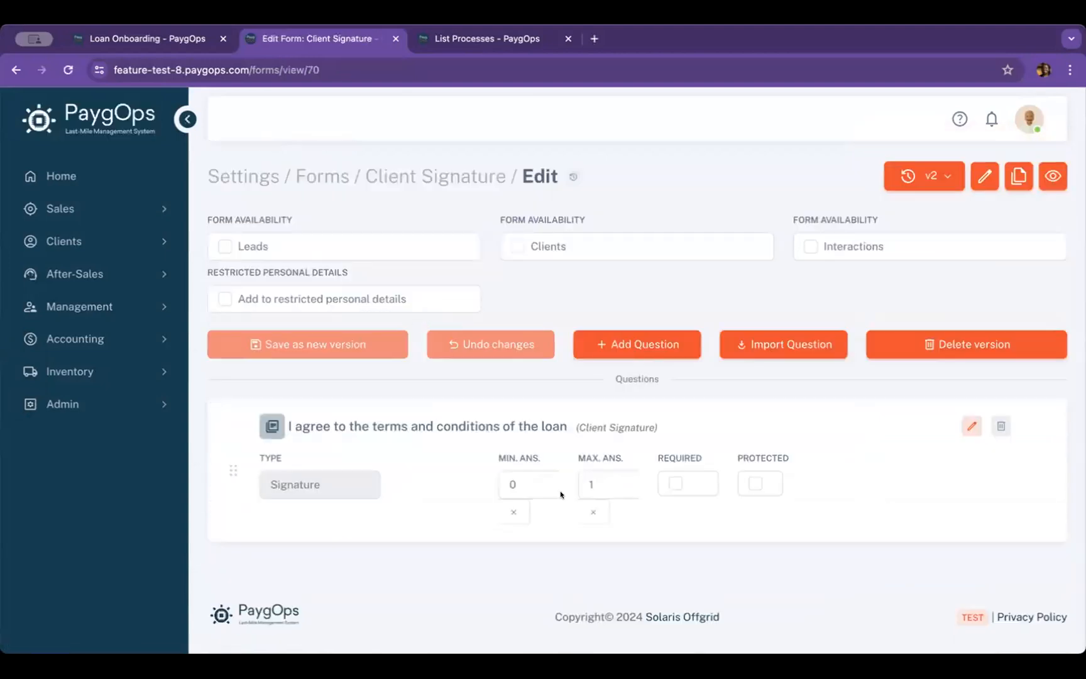
Inspect the signature question in the Client Signature form, close it without changes, and return to the forms list
click(973, 426)
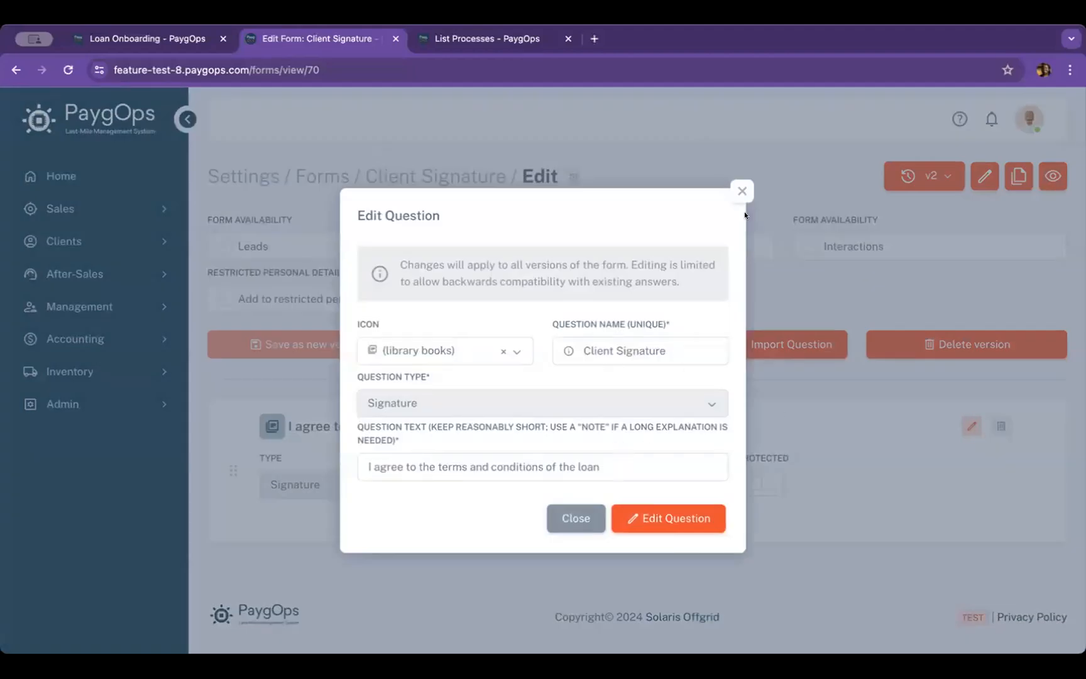
click(741, 192)
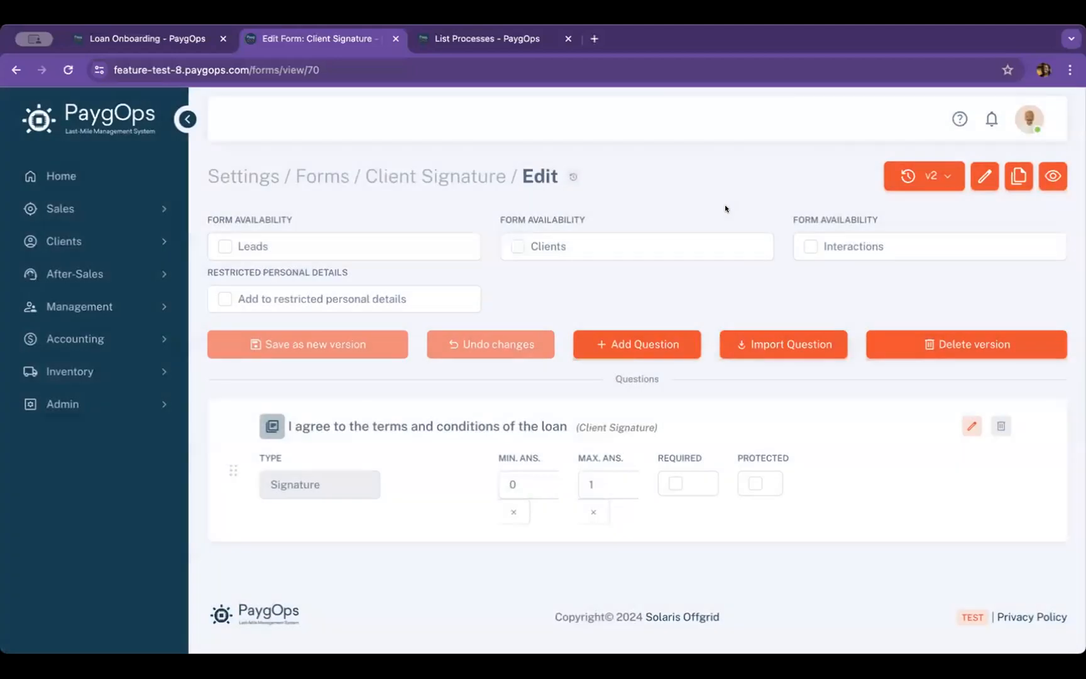
key(alt+Left)
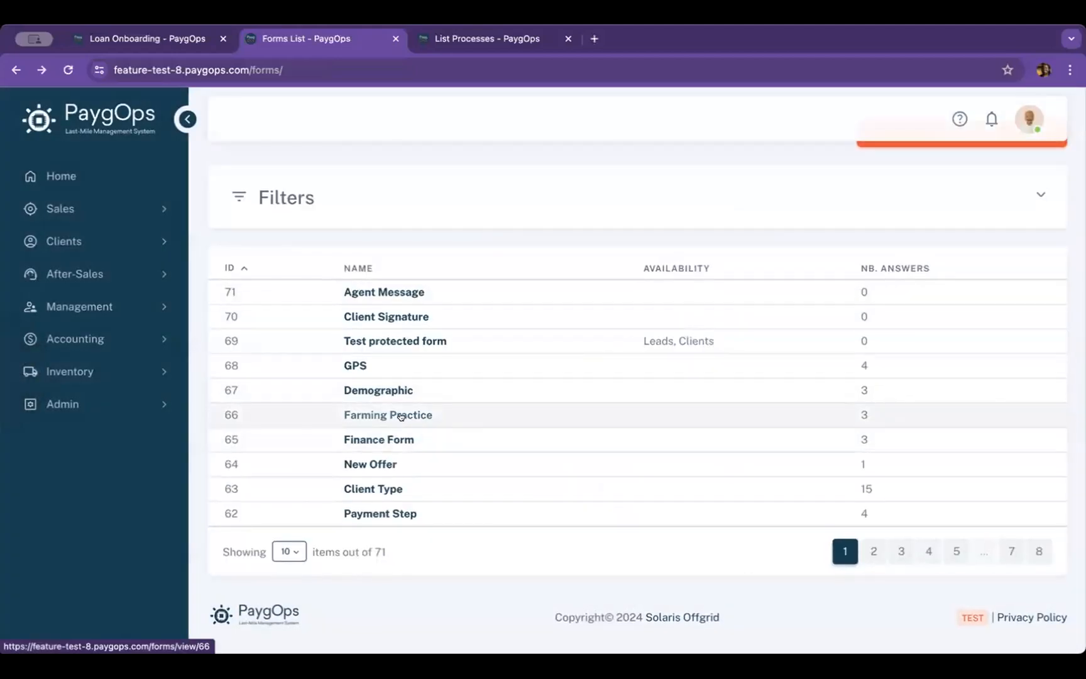
Open the Farming Practice form and review its fertilizer questions and their answer options
click(444, 413)
scroll(661, 427, down, 1)
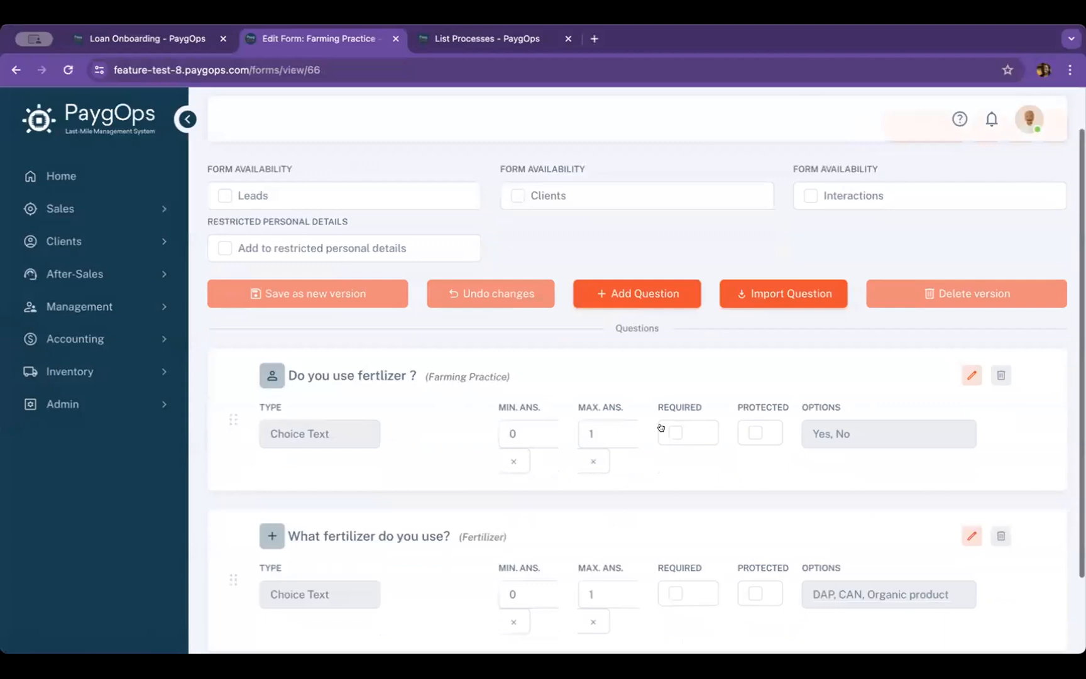
scroll(660, 427, down, 2)
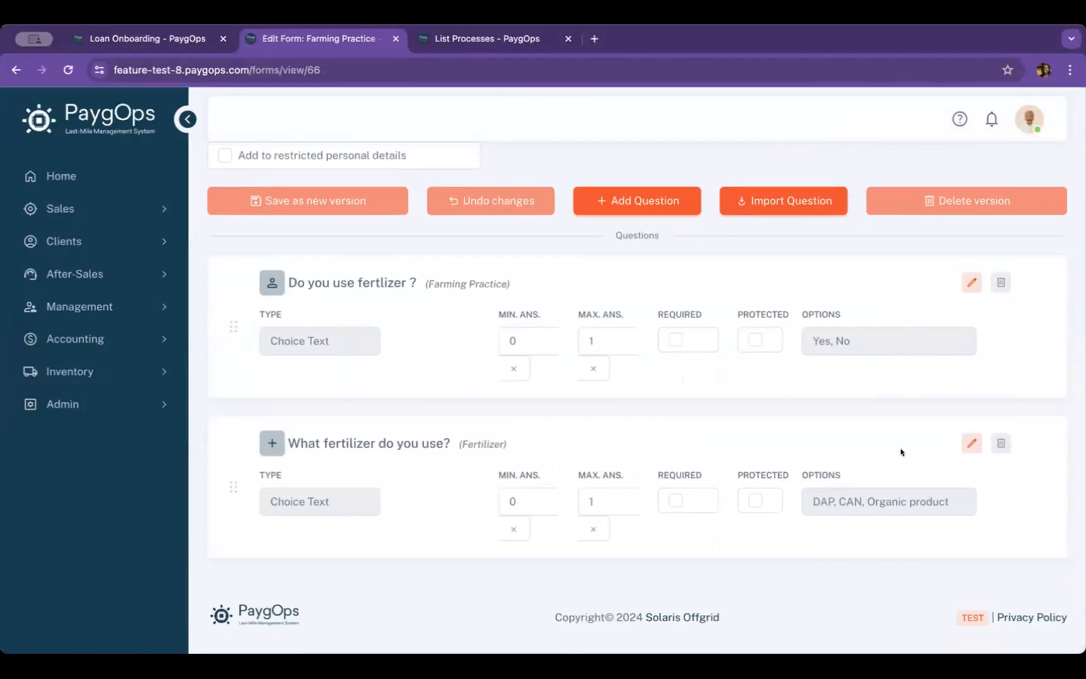
scroll(882, 441, up, 1)
scroll(565, 388, up, 1)
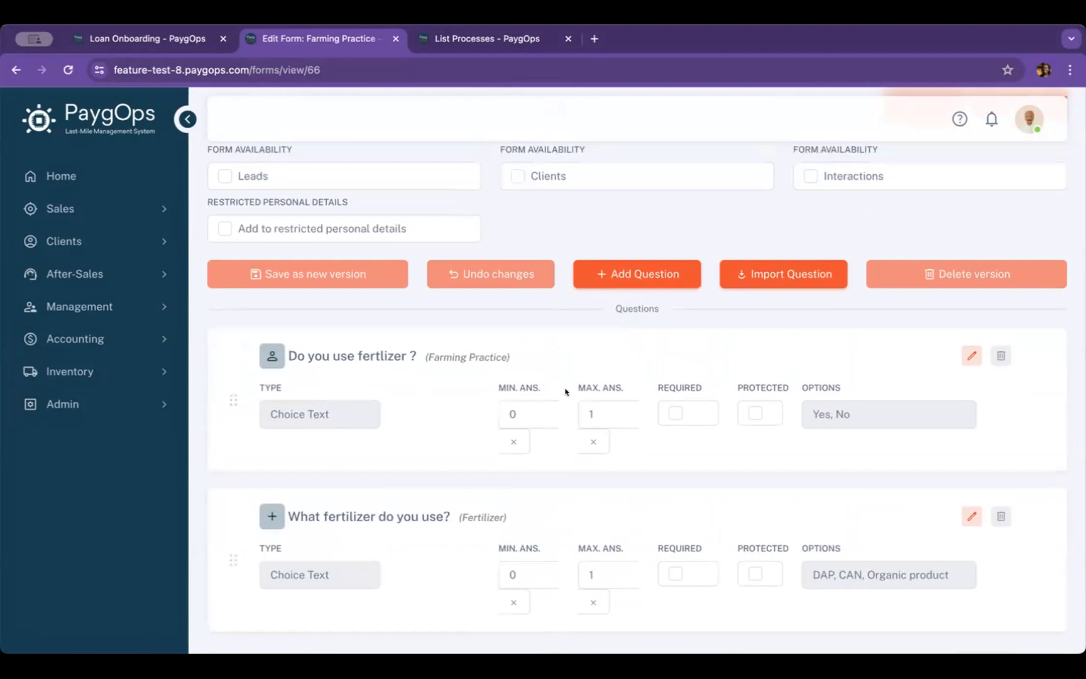
scroll(565, 392, up, 1)
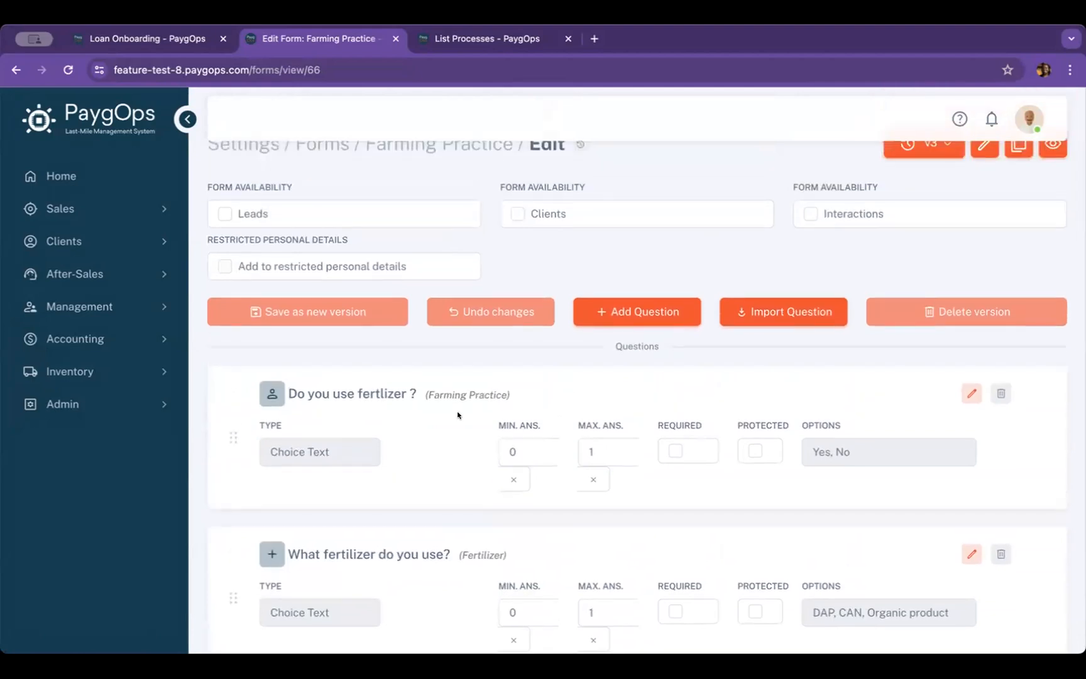
Return to the Loan Onboarding process editor and go to the unfinished GPS step
click(189, 41)
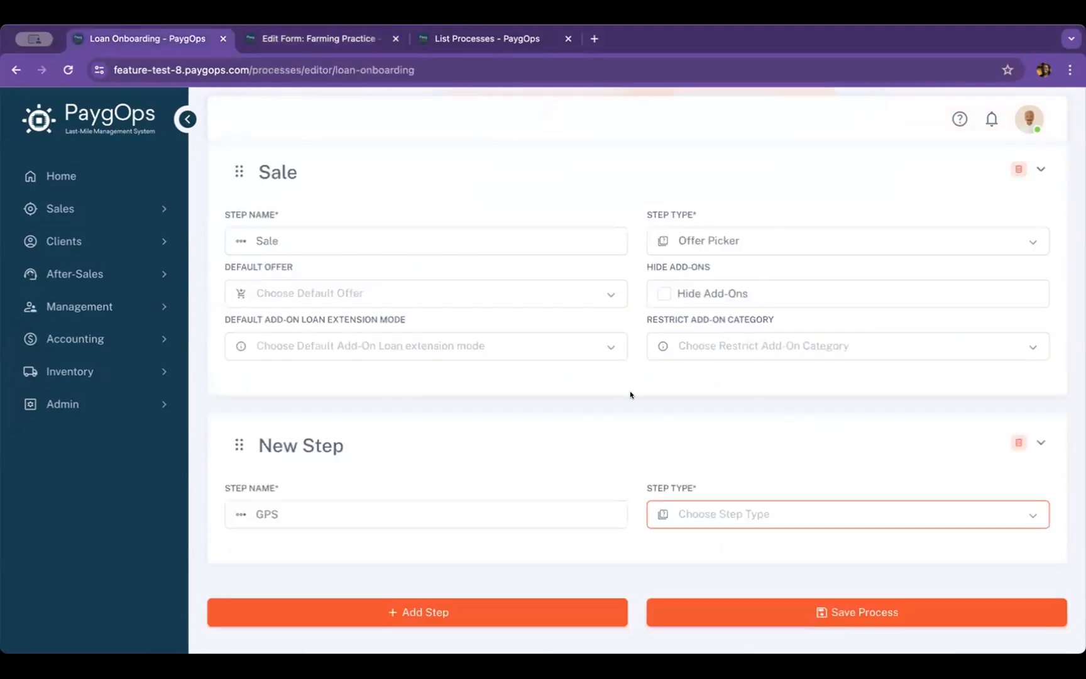
scroll(630, 399, down, 1)
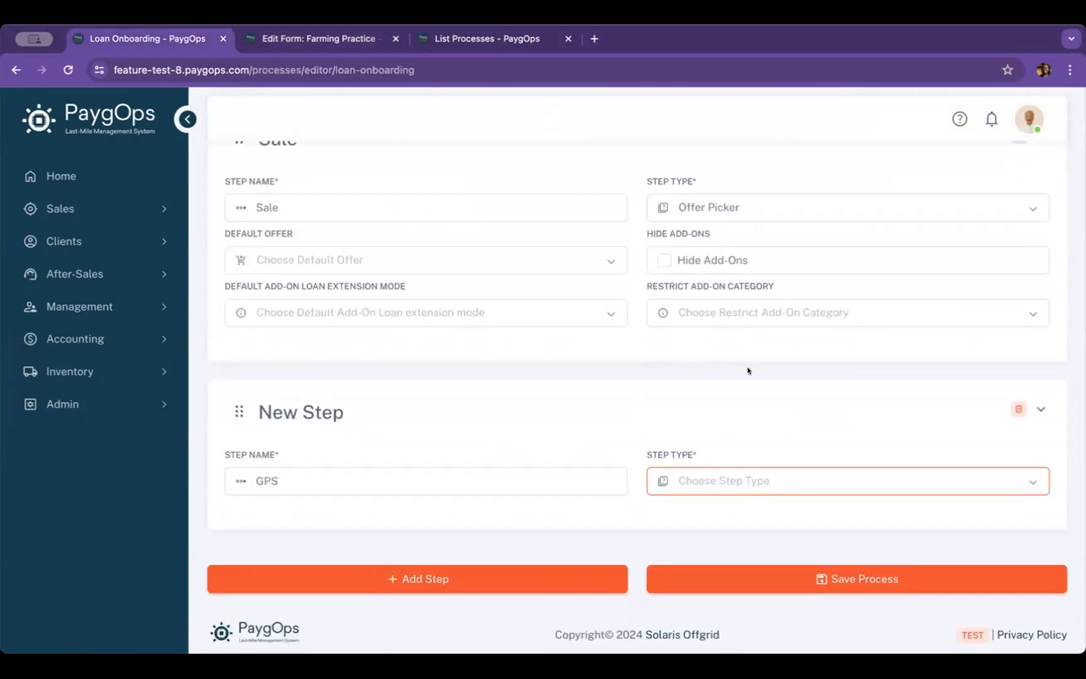
scroll(747, 371, down, 1)
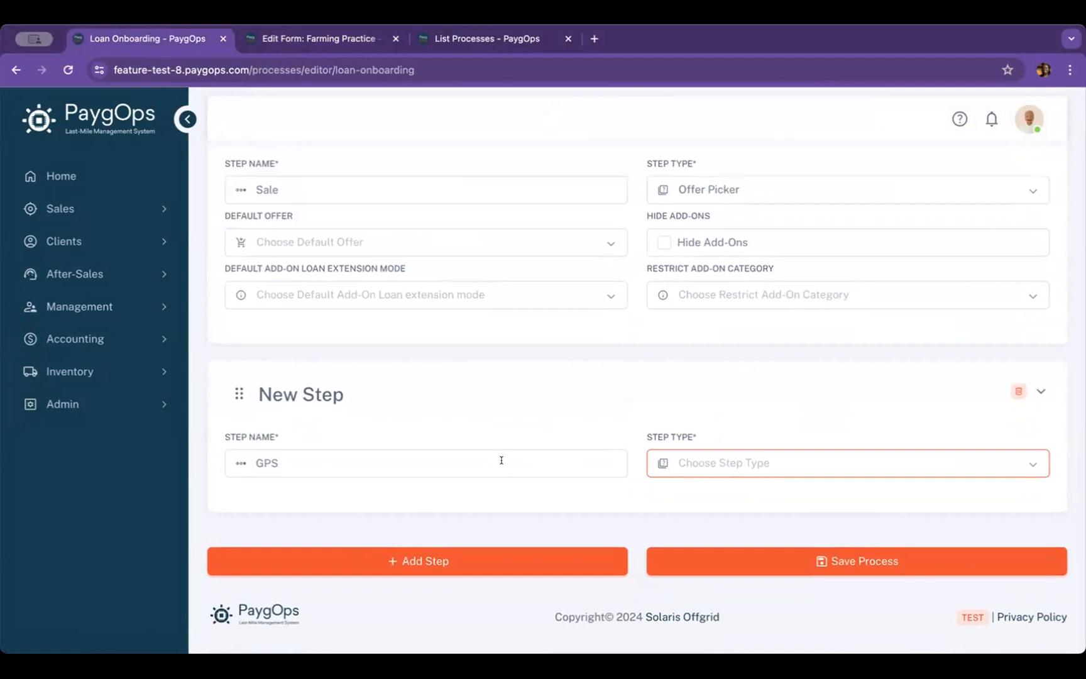
click(390, 460)
text(a)
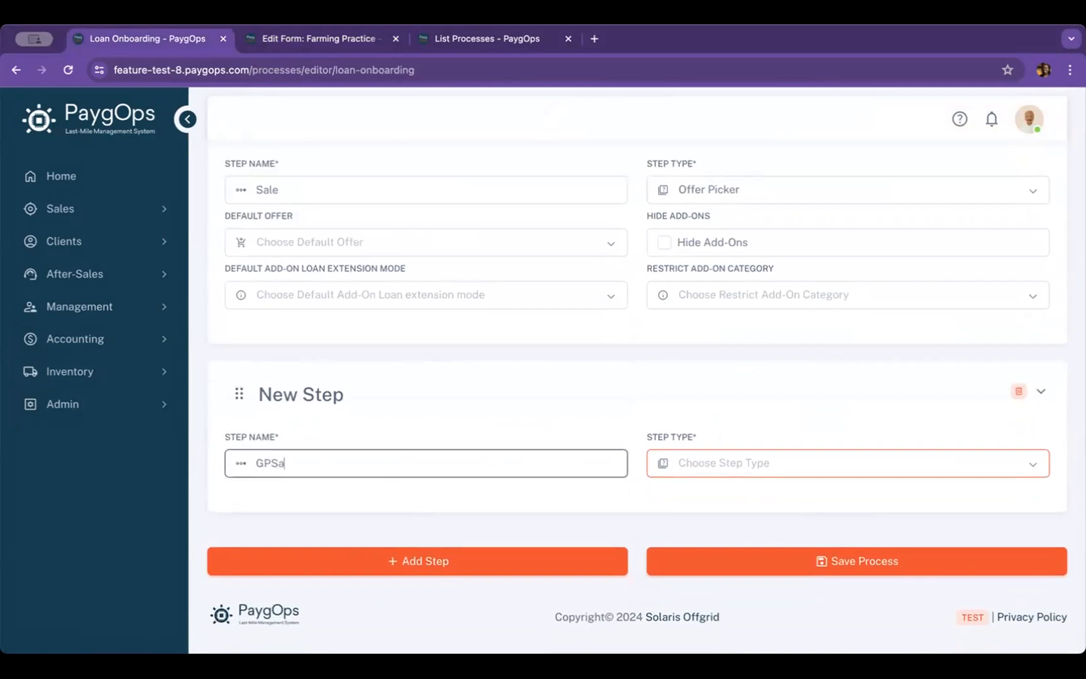
key(BackSpace)
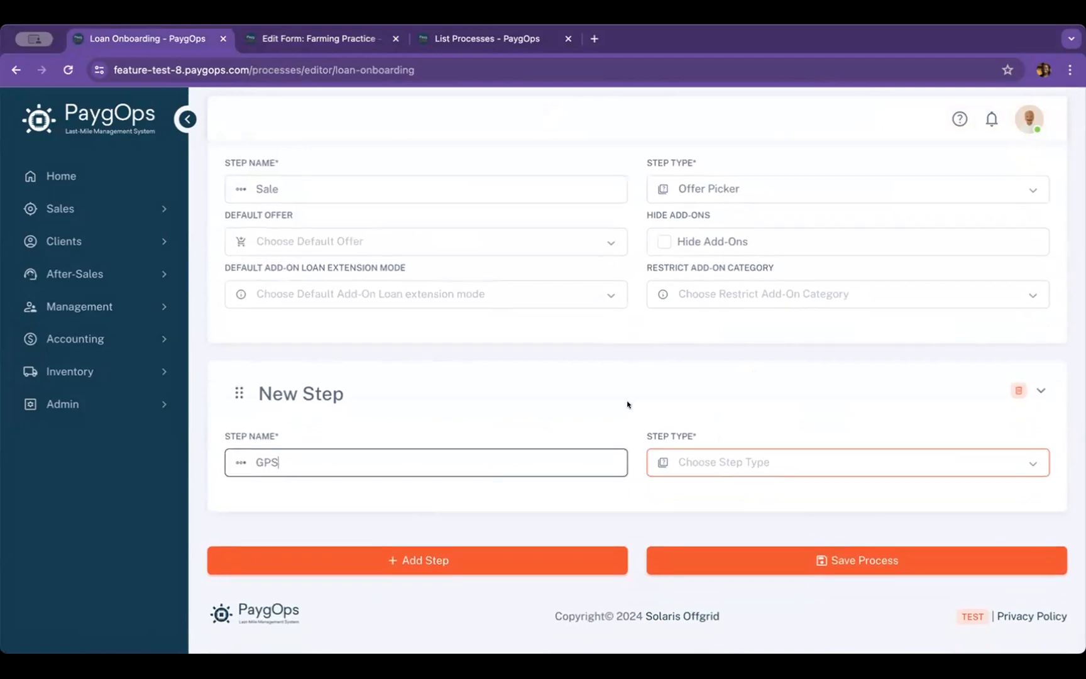
Make the GPS step a Form step that uses the GPS form, and save the process
click(802, 464)
click(726, 519)
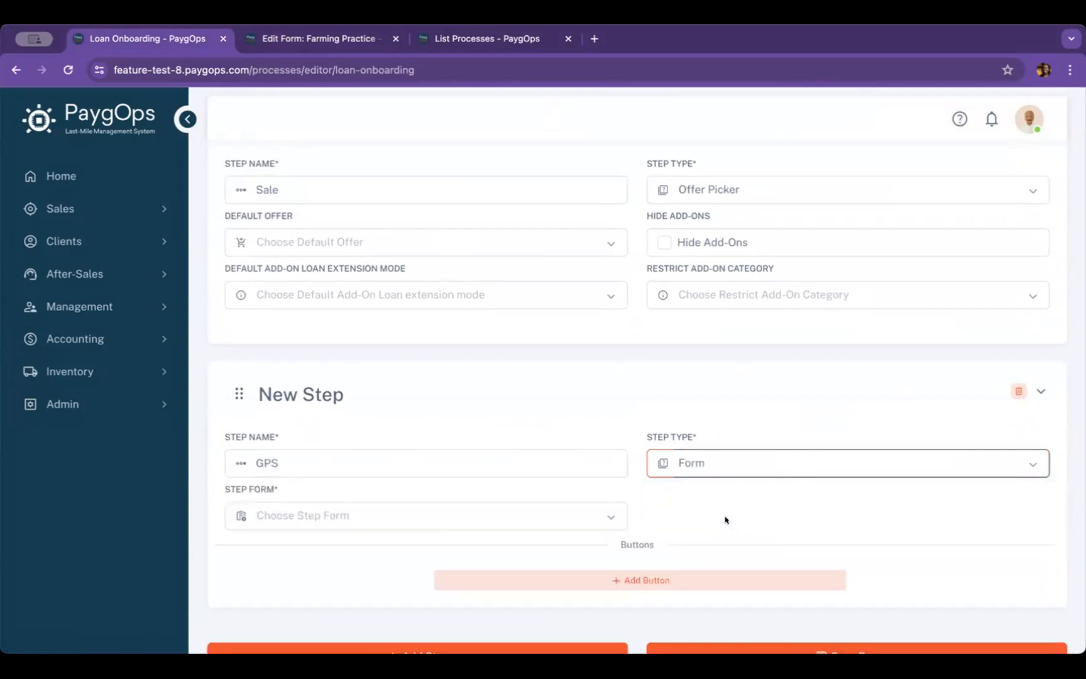
scroll(637, 380, down, 2)
click(609, 461)
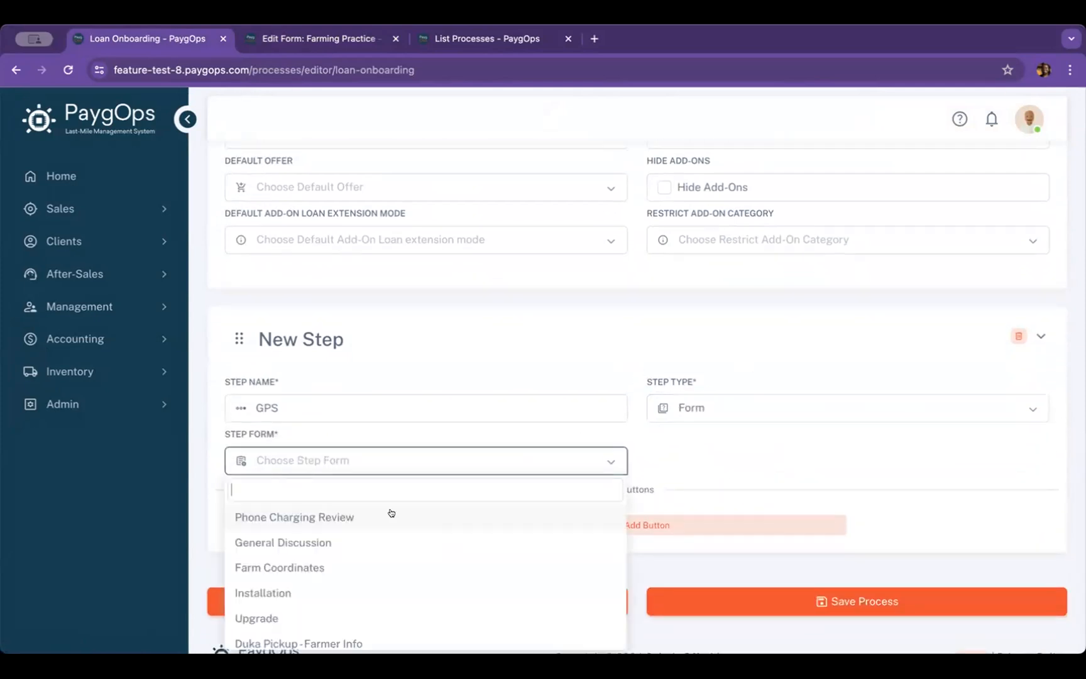
text(gps)
click(274, 518)
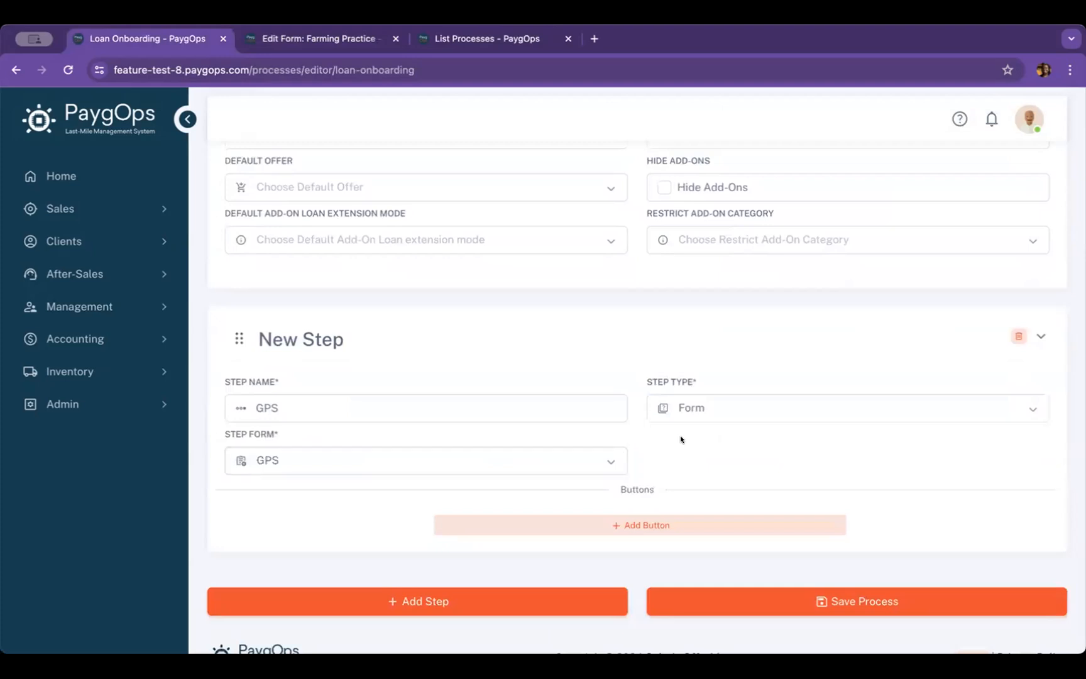
scroll(681, 439, down, 1)
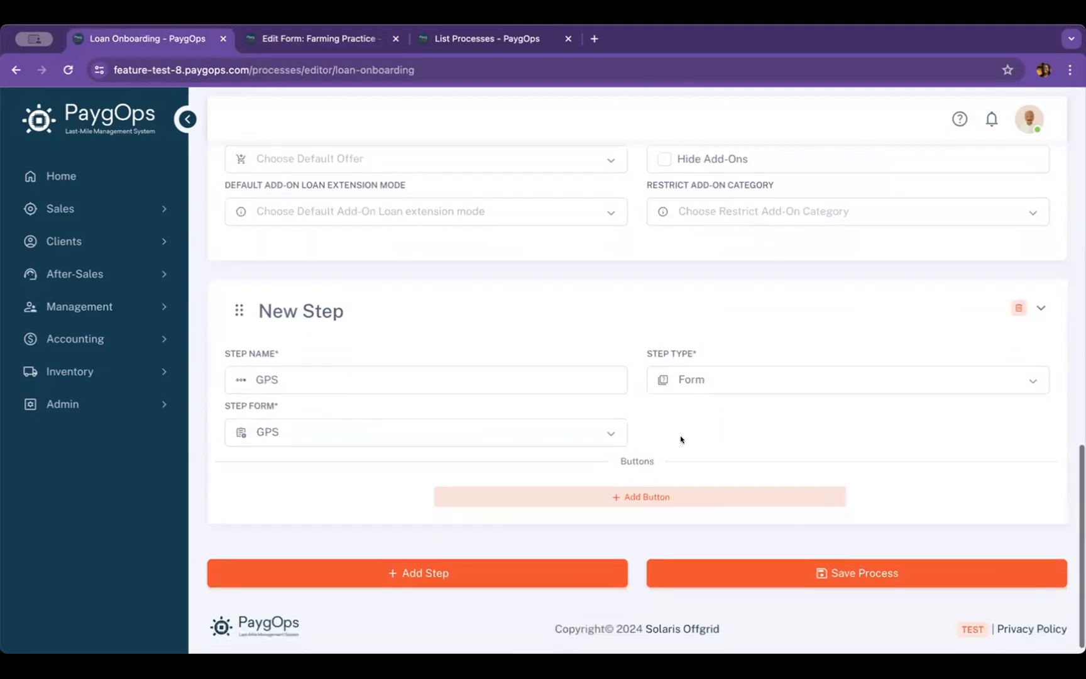
click(872, 572)
scroll(632, 324, down, 20)
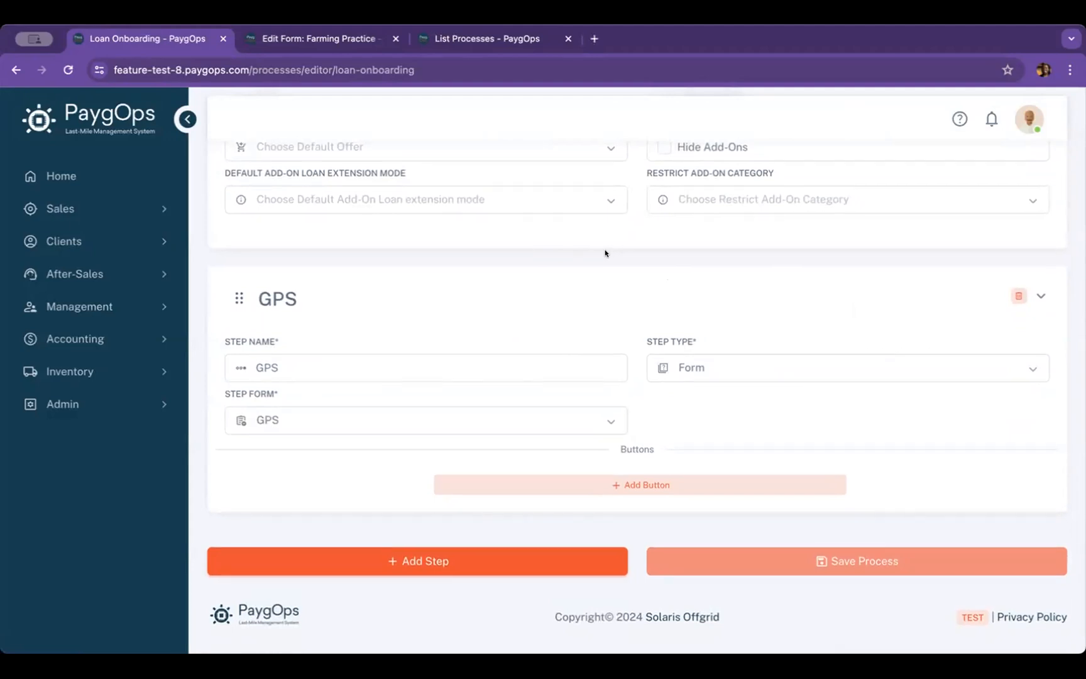
Add a new step below the GPS step and name it "Payment"
click(464, 559)
scroll(623, 347, down, 2)
click(430, 483)
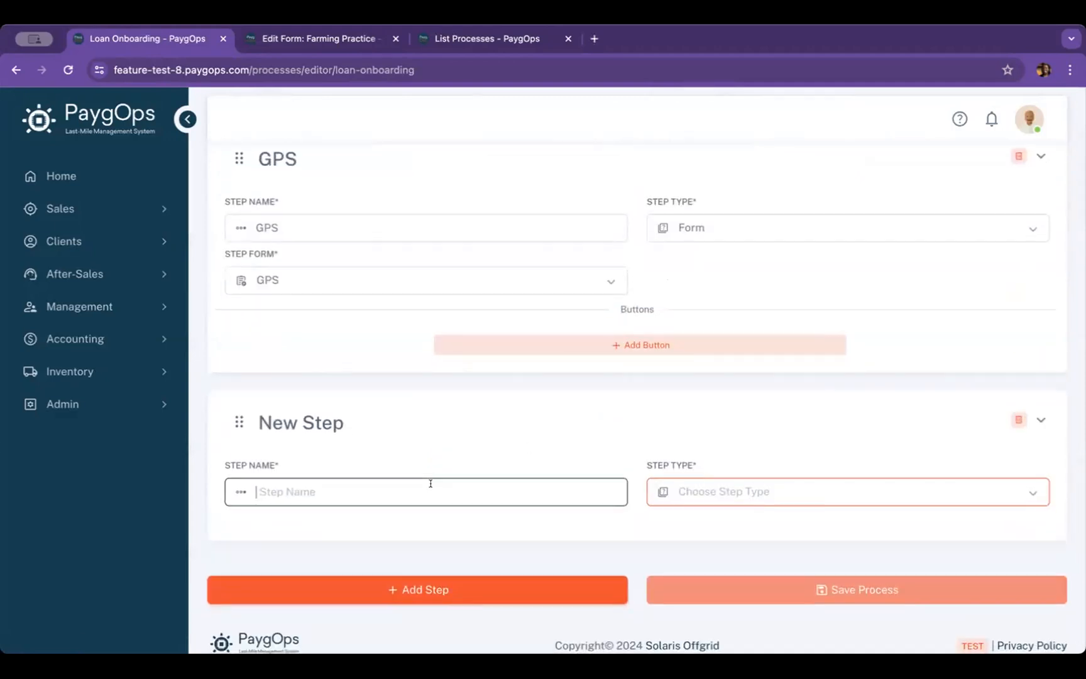
text(Pay)
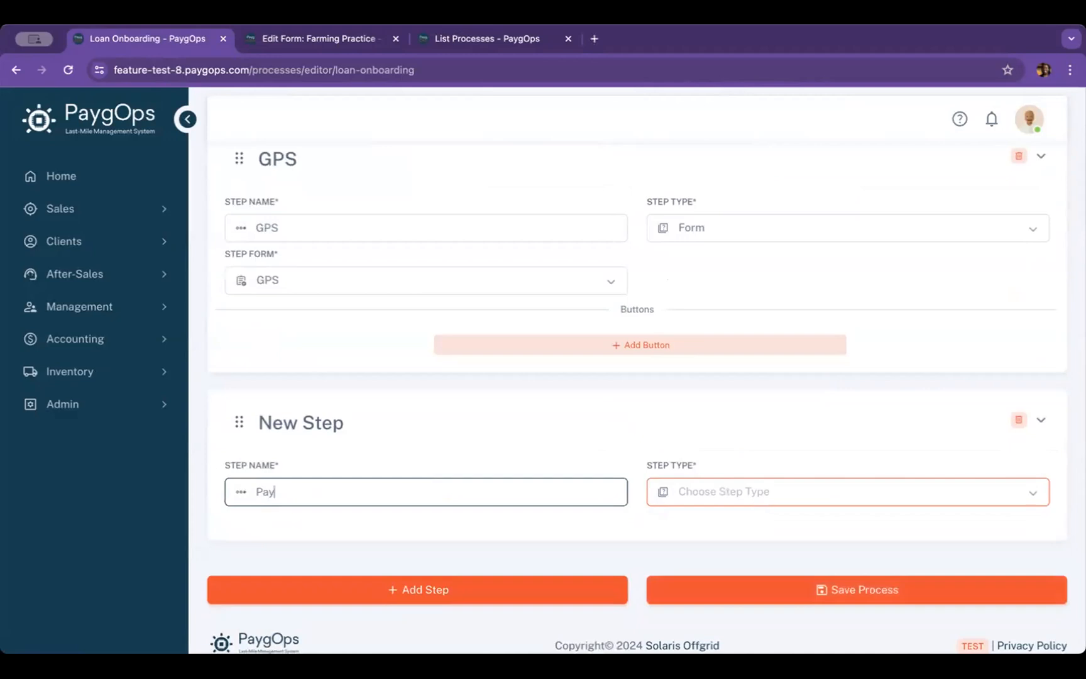
text(ment)
Make the Payment step a Form step that uses the Payment Step form, and save the process
scroll(504, 459, down, 1)
click(685, 462)
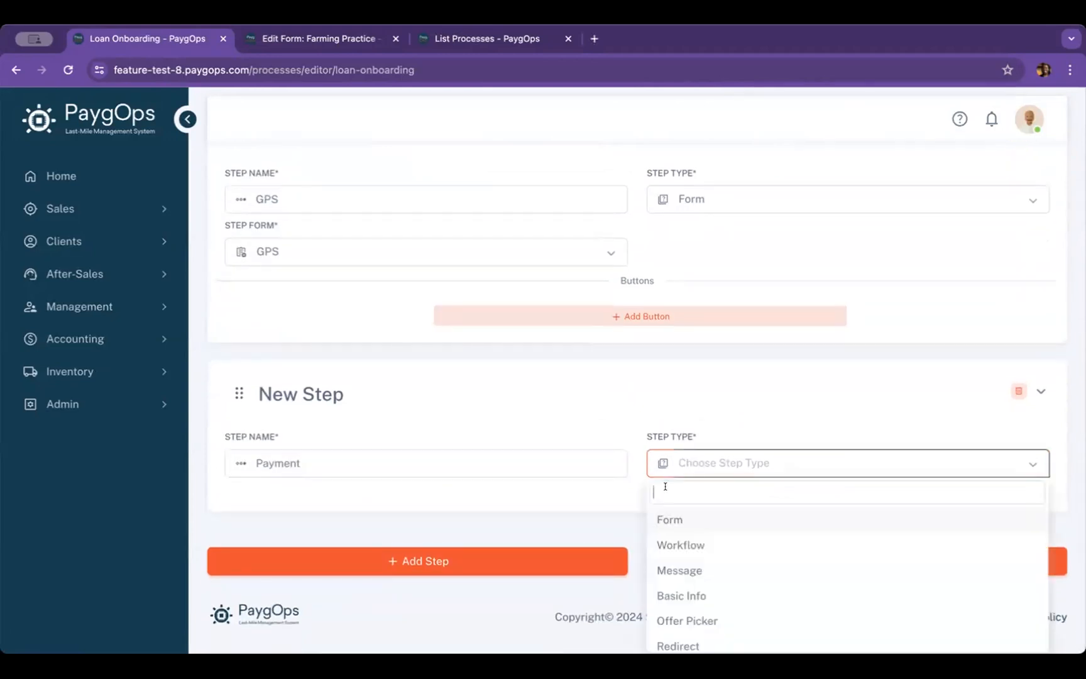
click(669, 518)
scroll(647, 371, down, 2)
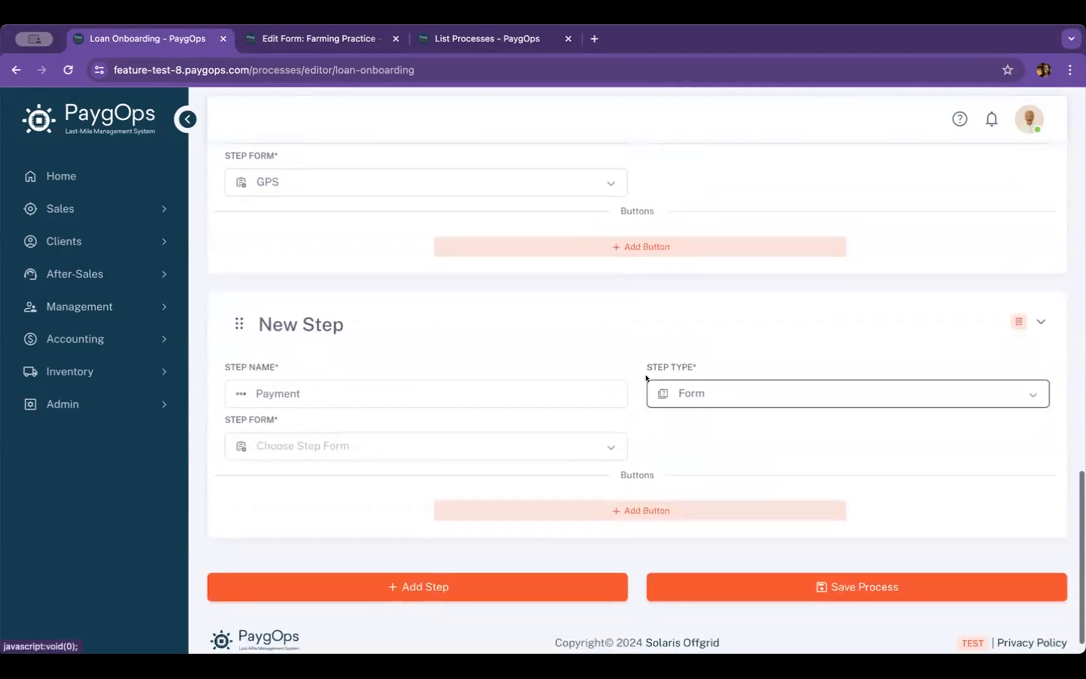
click(501, 443)
text(pay)
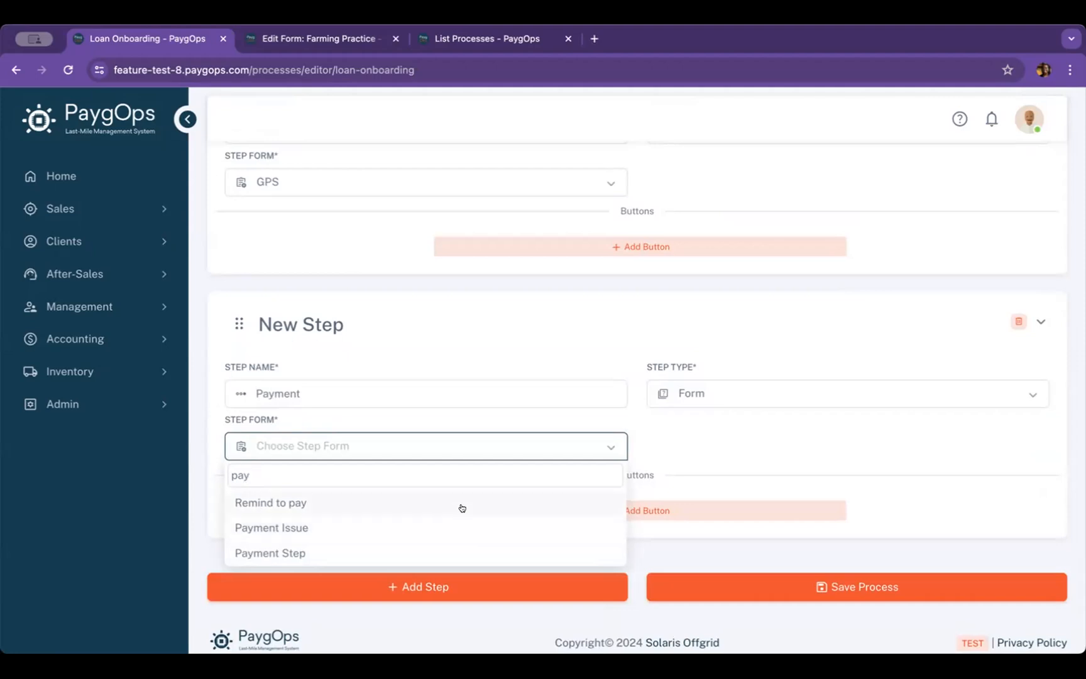
click(449, 555)
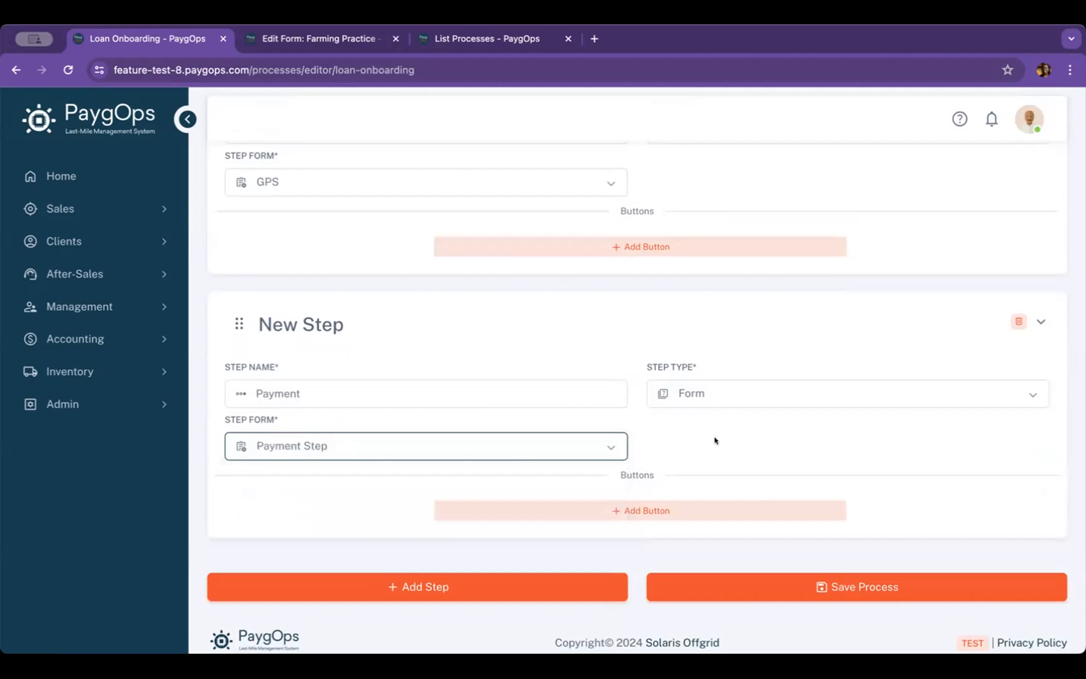
scroll(714, 437, down, 1)
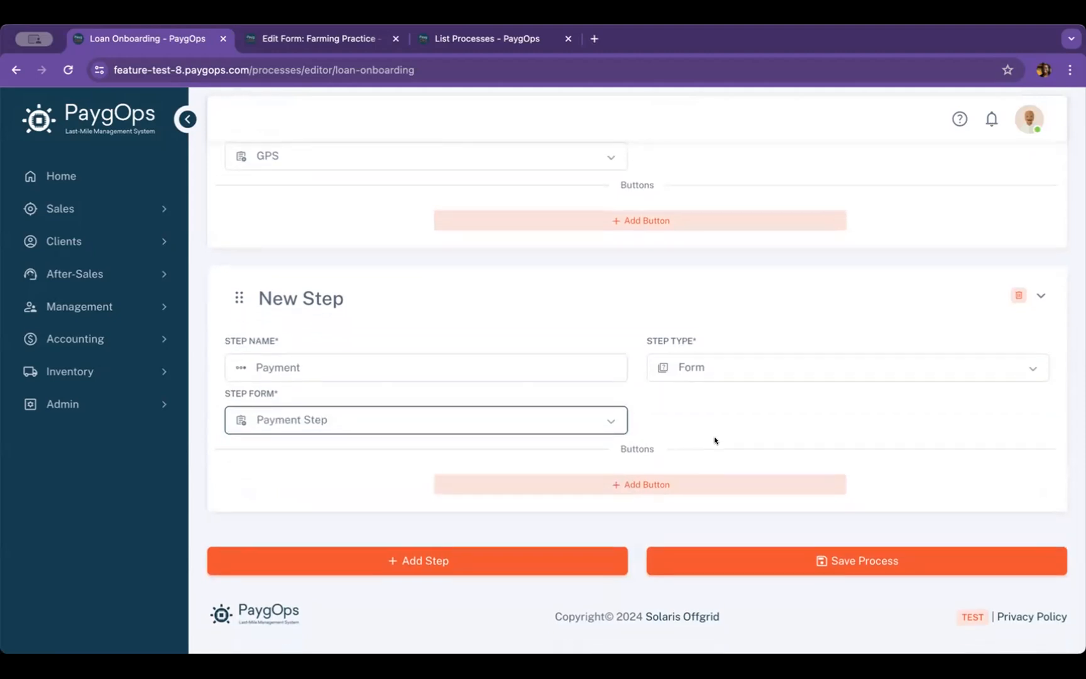
click(789, 564)
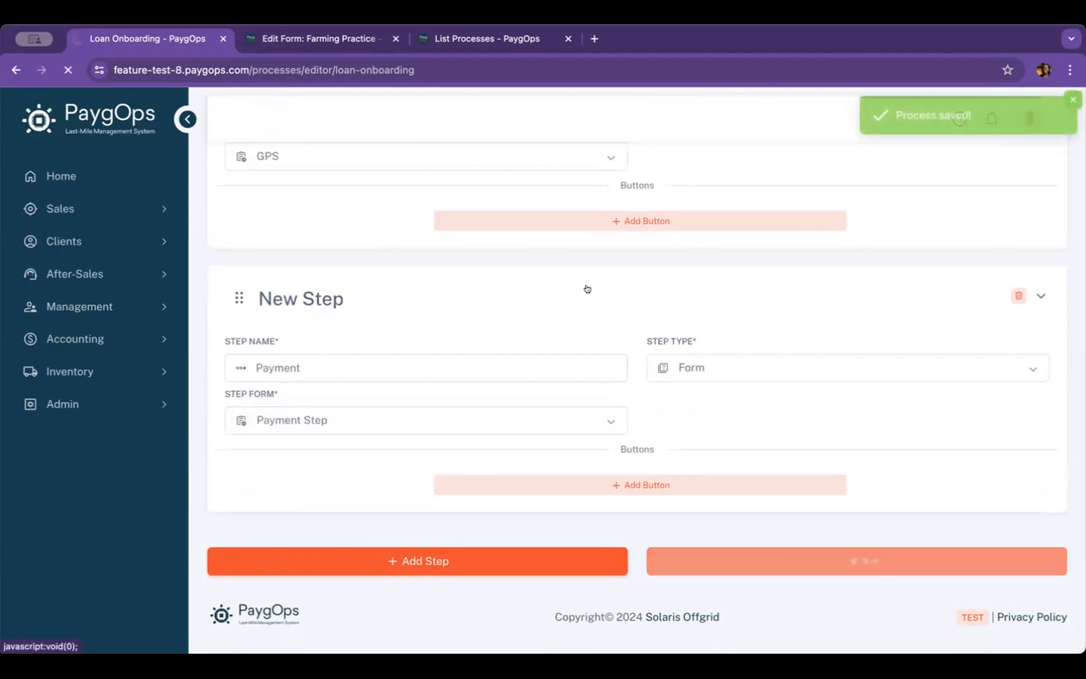
Review the settings of all steps in the saved Loan Onboarding process, from Client Type through Payment
scroll(586, 288, up, 10)
scroll(586, 289, down, 10)
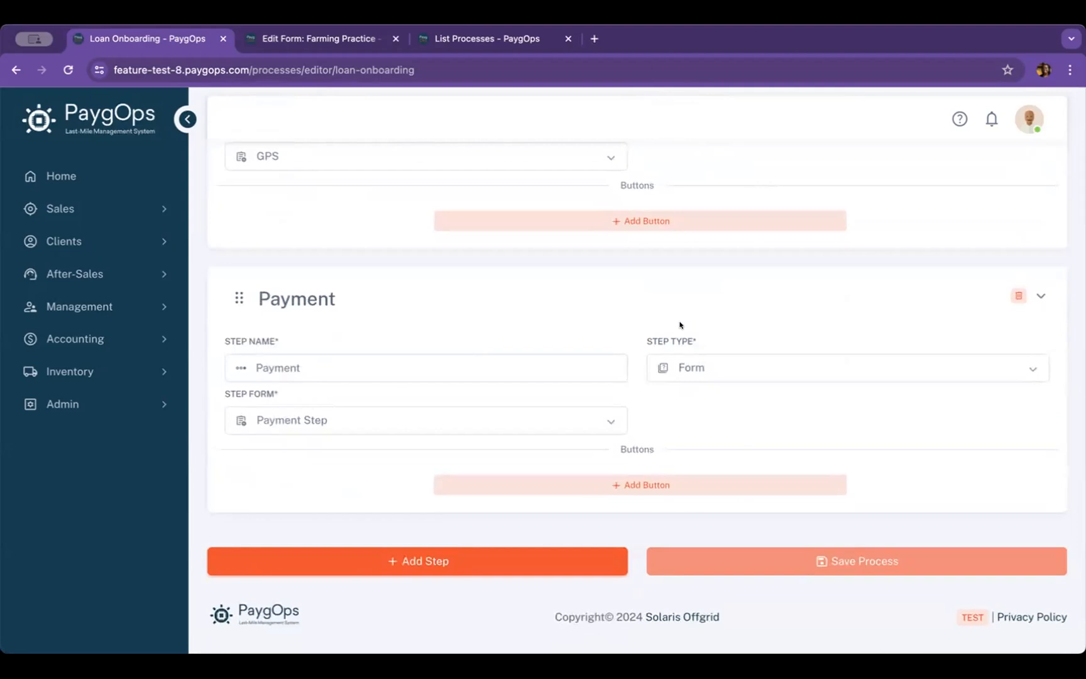
scroll(679, 325, up, 5)
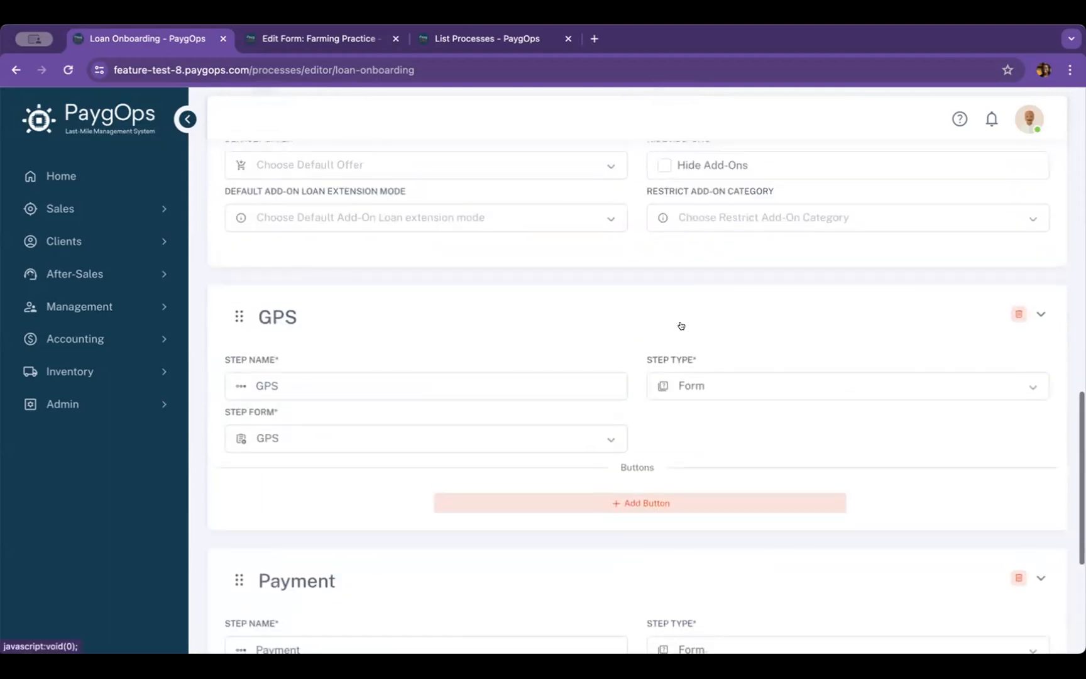
scroll(680, 325, up, 9)
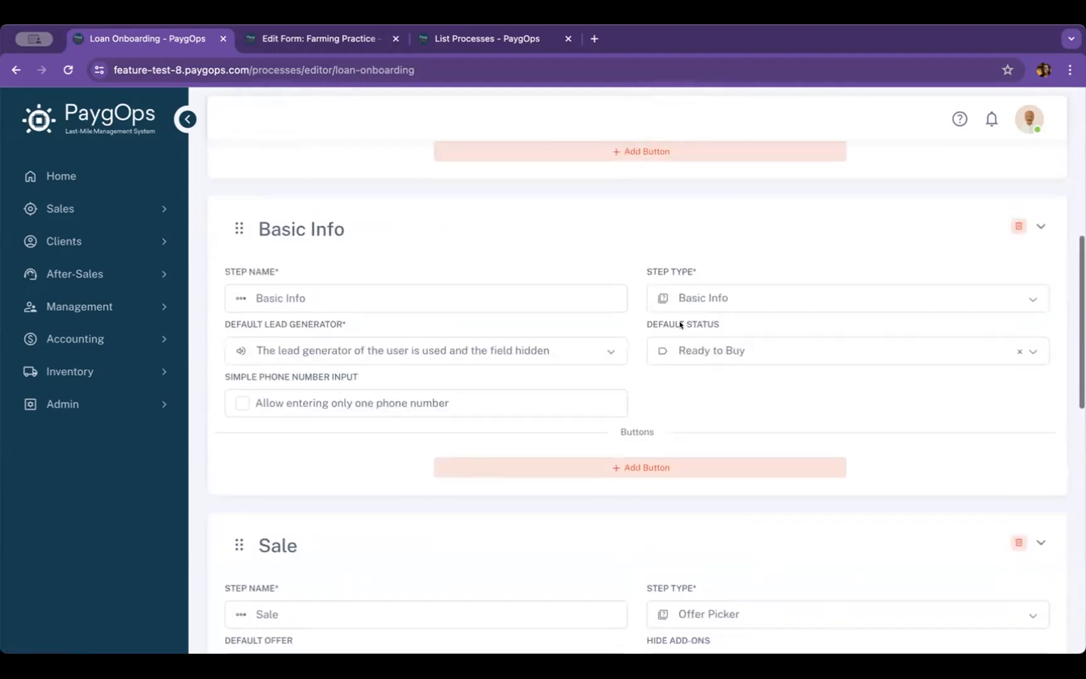
scroll(639, 278, up, 6)
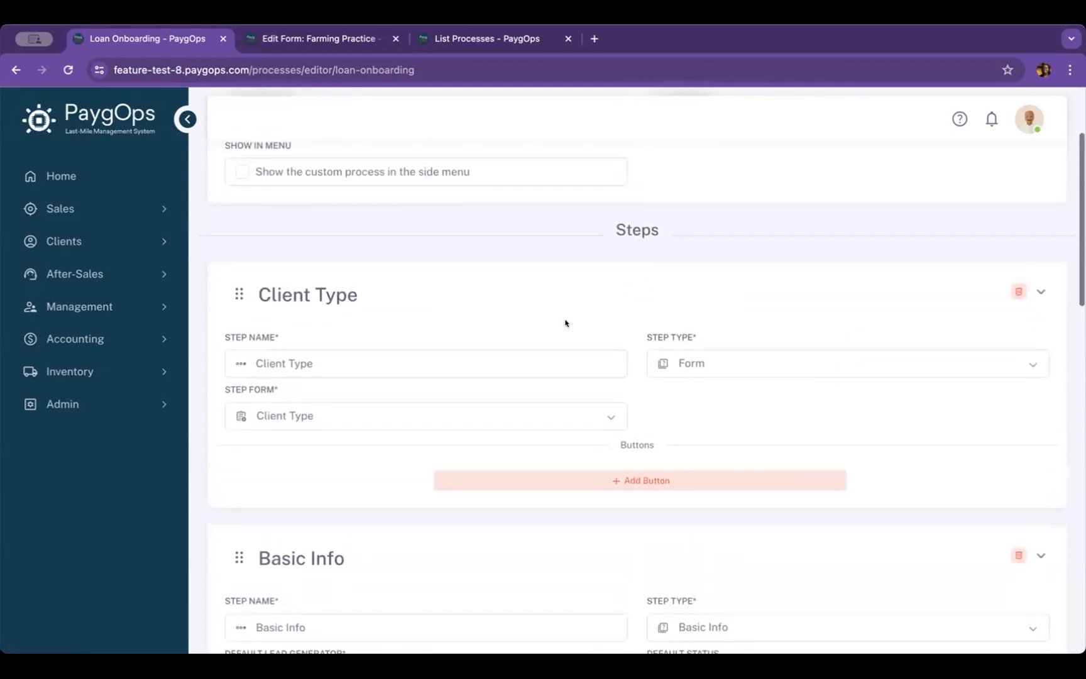
scroll(566, 324, down, 2)
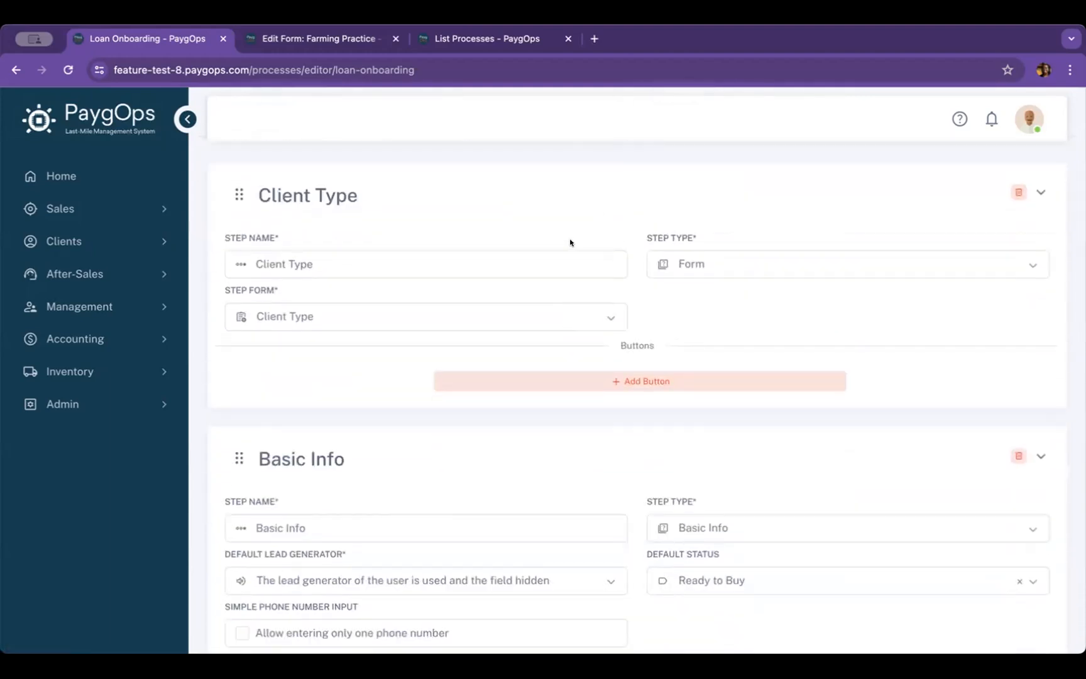
scroll(570, 243, down, 3)
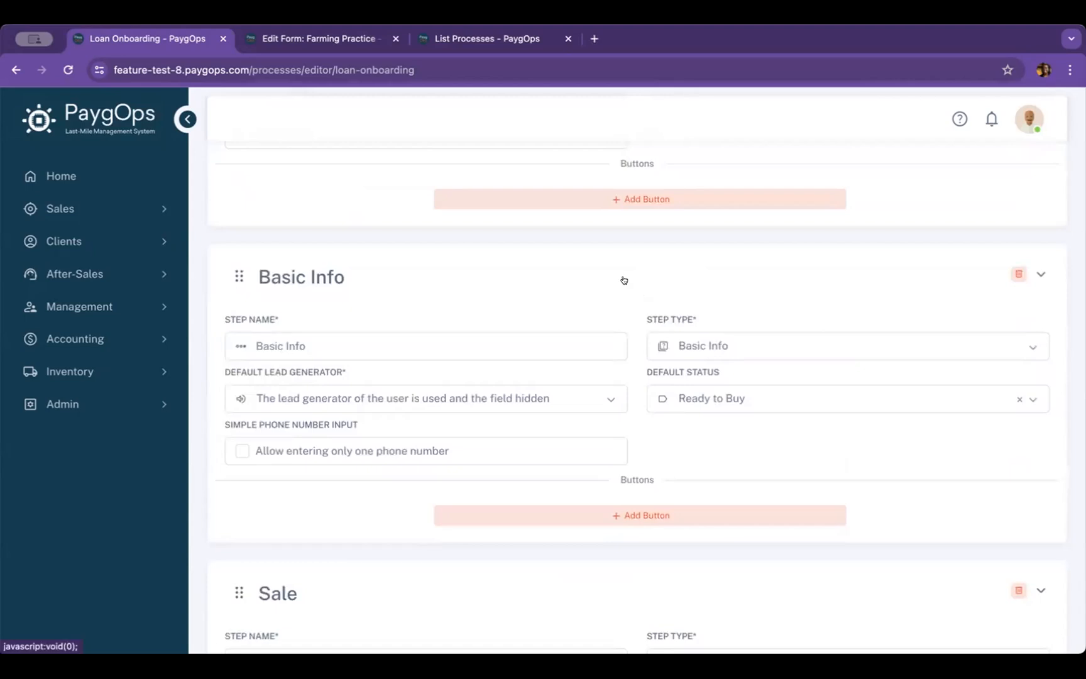
scroll(625, 280, down, 3)
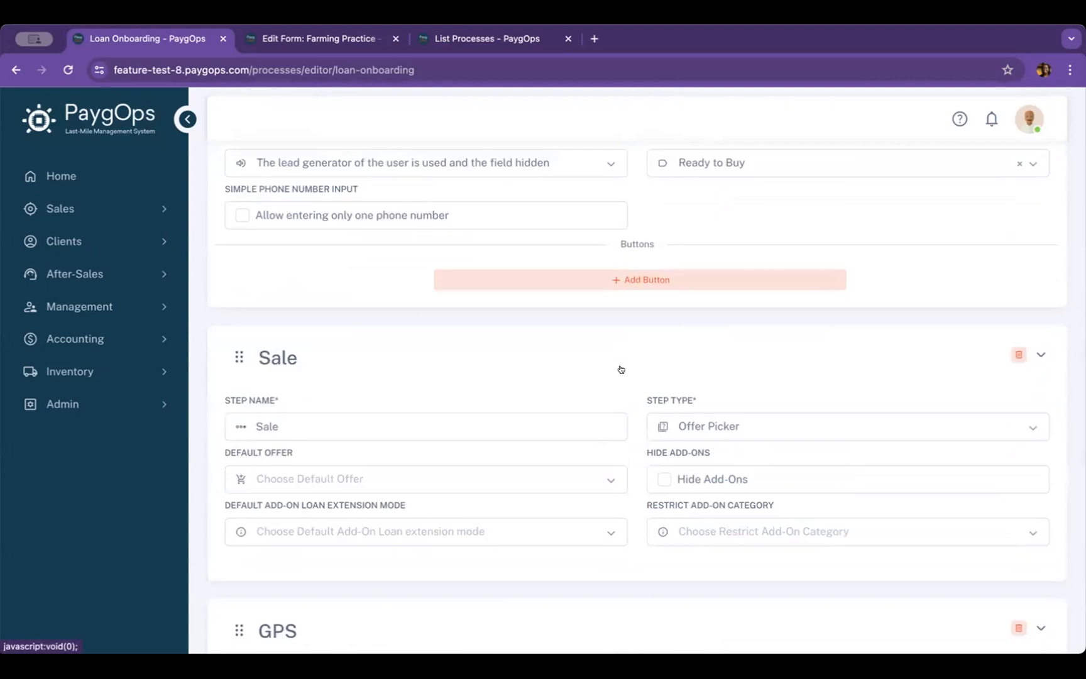
scroll(621, 369, down, 3)
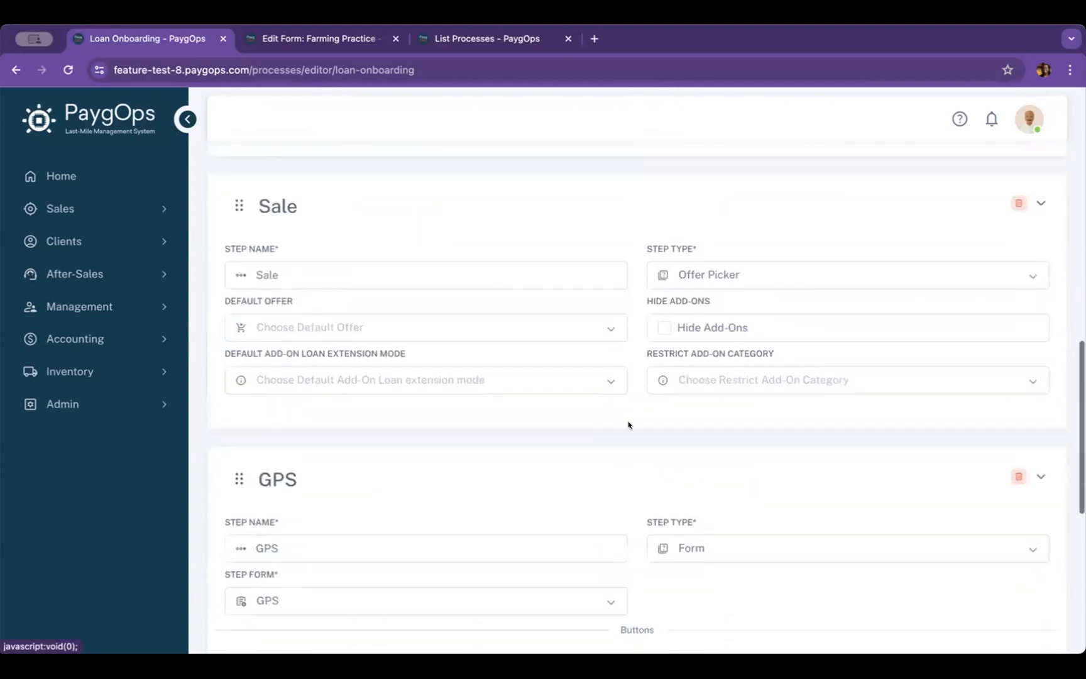
scroll(626, 424, down, 1)
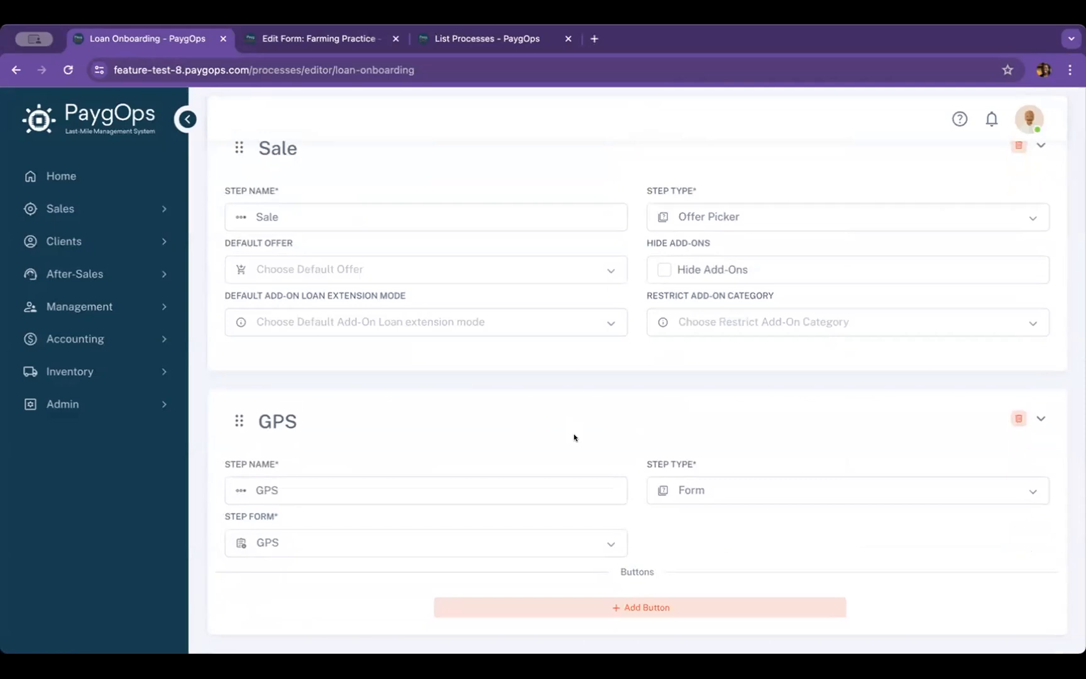
scroll(574, 438, down, 4)
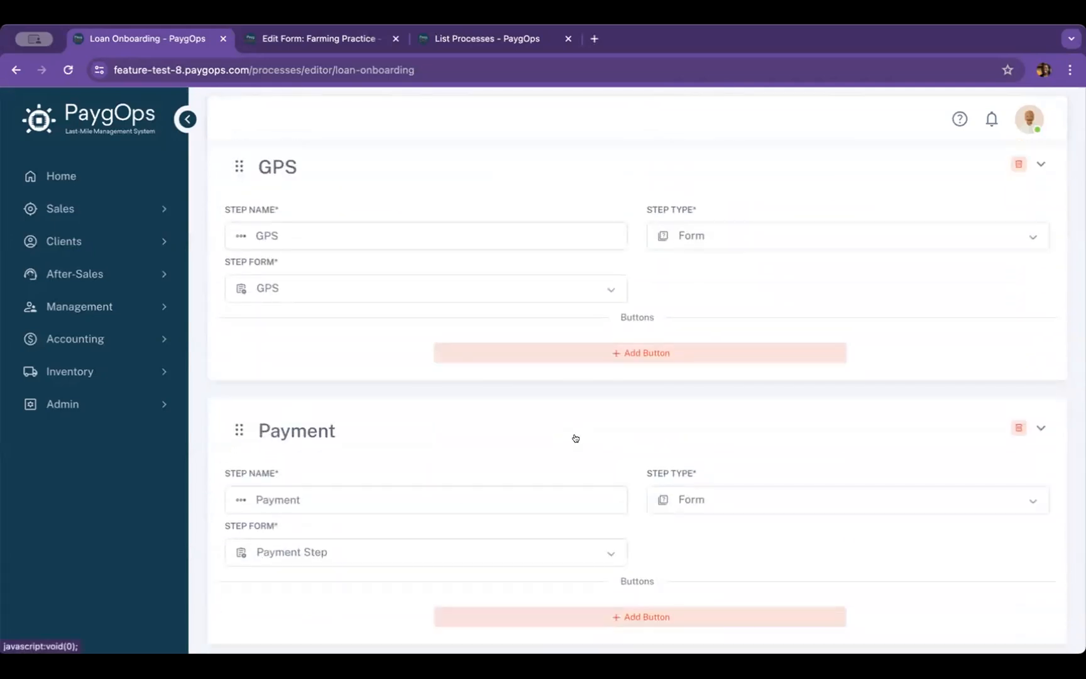
Add a new step below the Payment step, name it "Sign" and make it a Form step
scroll(575, 438, down, 2)
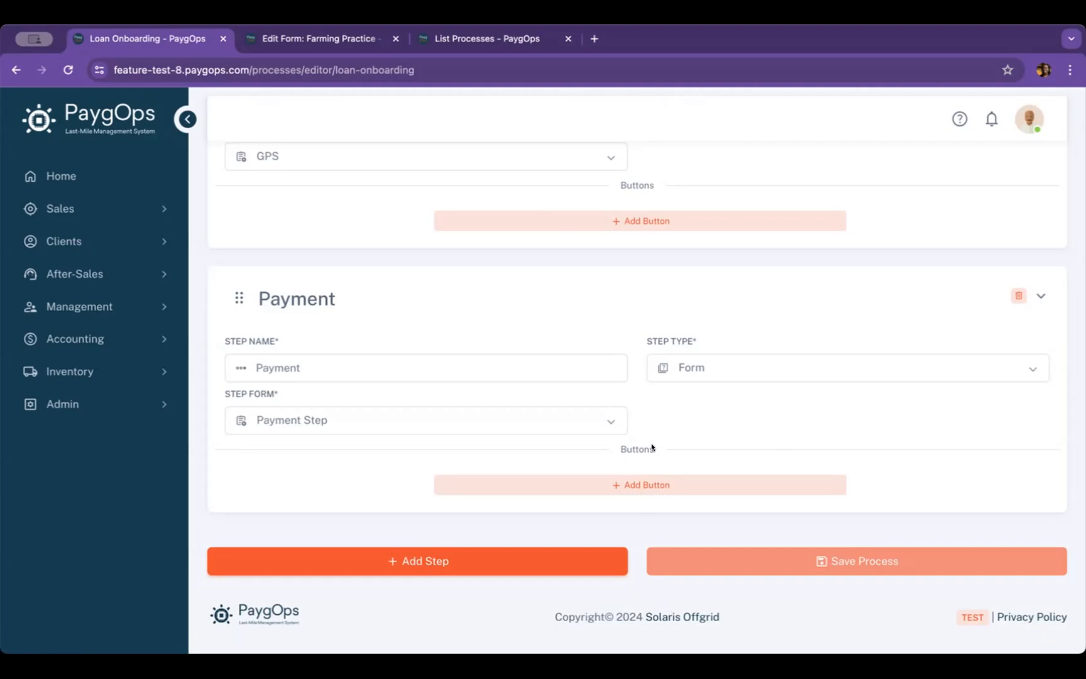
click(454, 568)
click(495, 483)
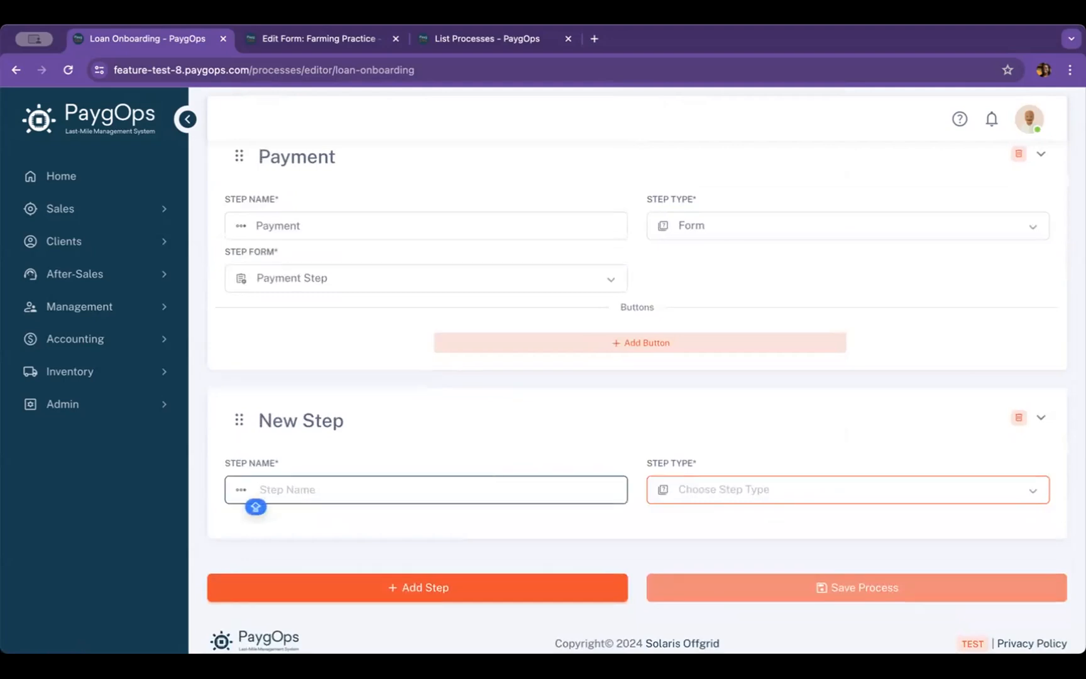
text(Sign)
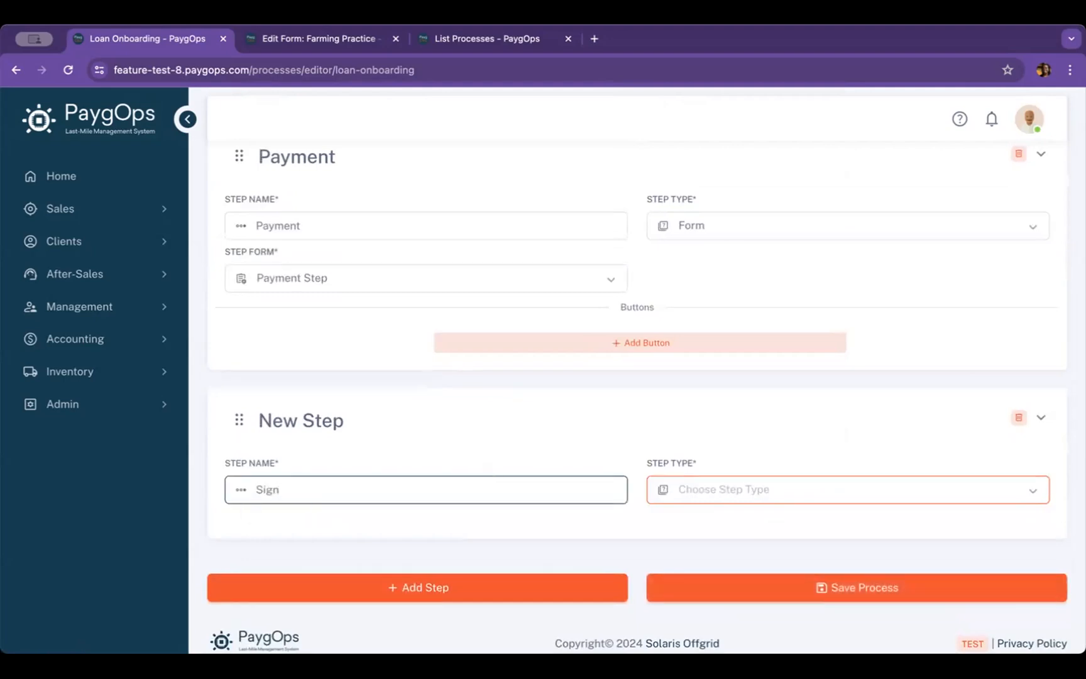
click(695, 491)
click(724, 341)
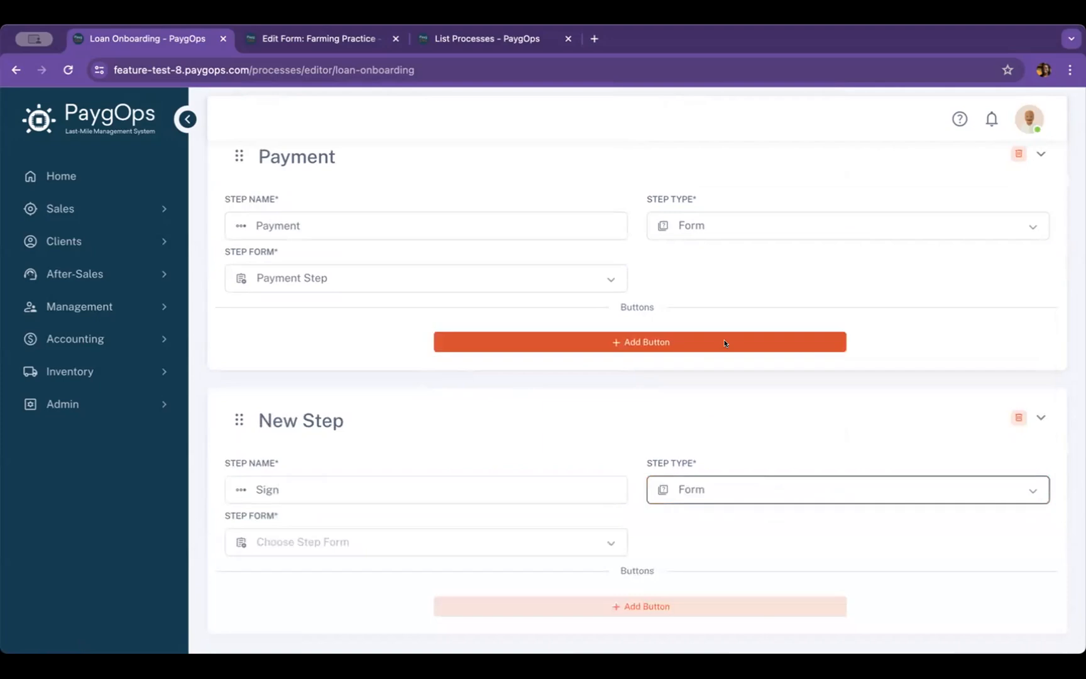
Assign the Client Signature form to the Sign step and save the process
scroll(666, 350, down, 2)
scroll(509, 346, down, 1)
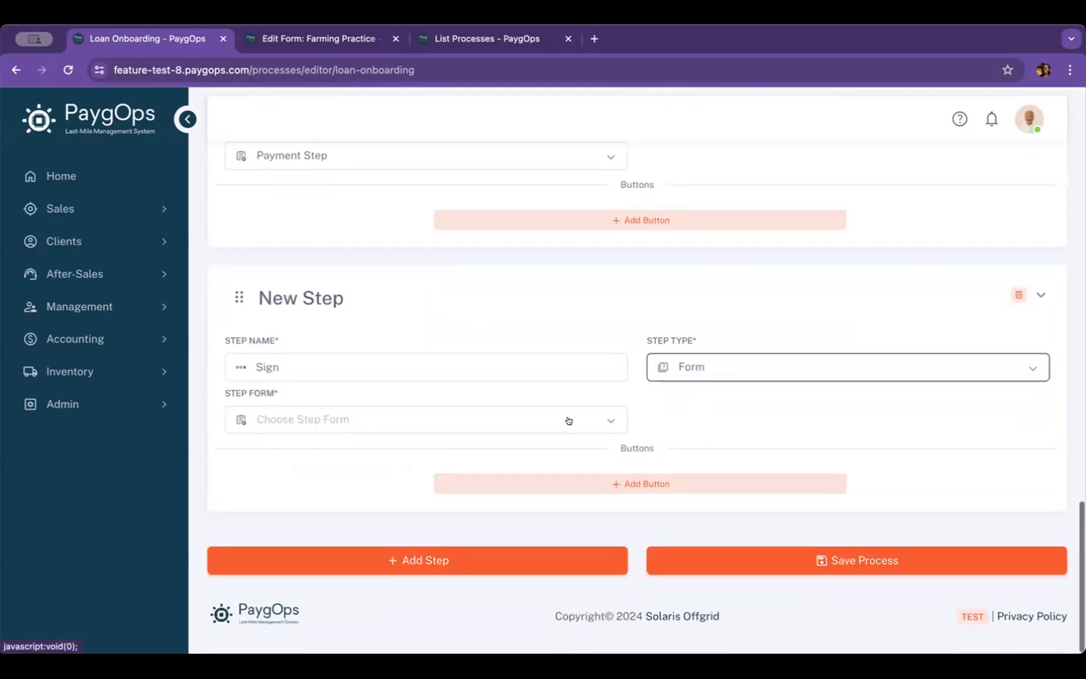
click(602, 425)
text(sig)
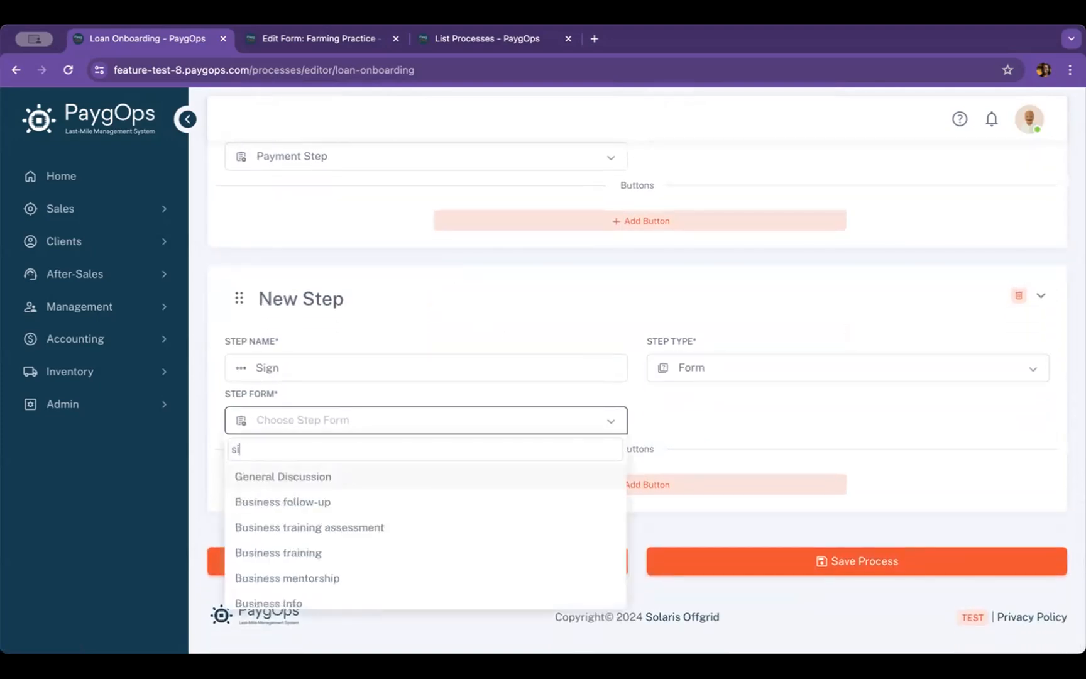
click(509, 471)
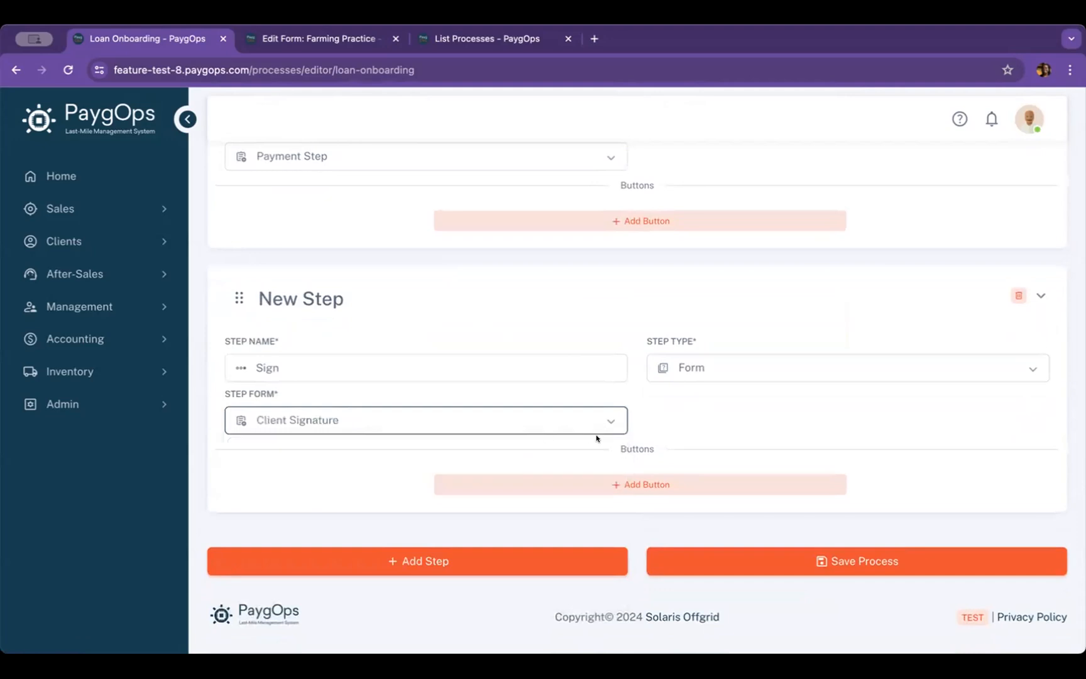
click(806, 555)
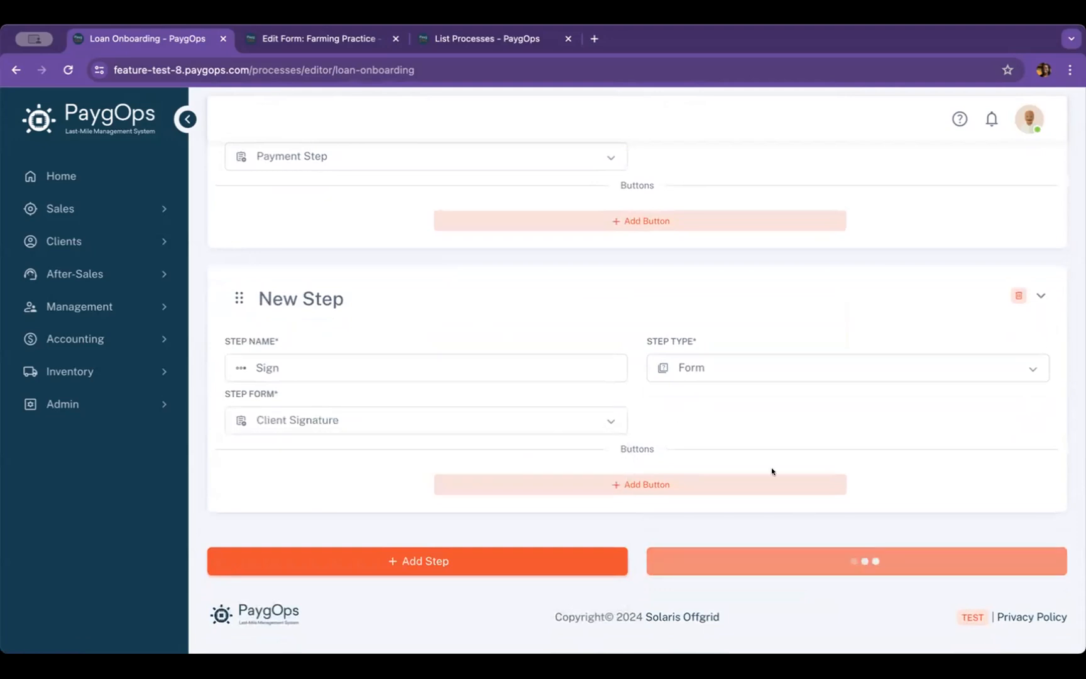
Add a new step below the Sign step and name it "Success"
scroll(772, 471, down, 16)
scroll(772, 472, down, 6)
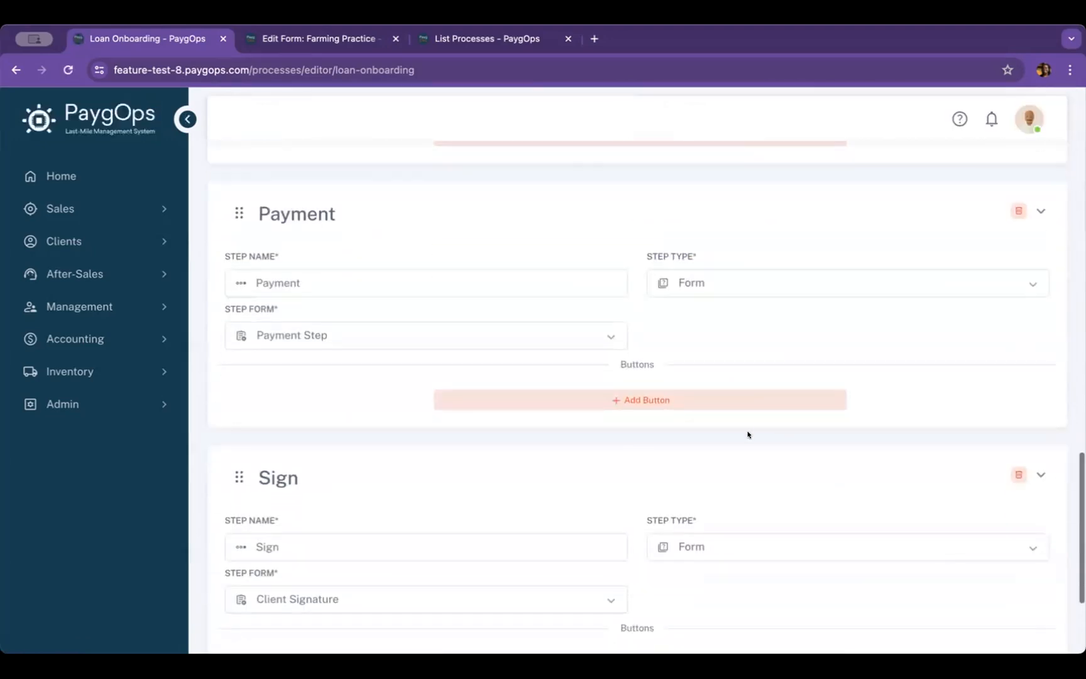
click(429, 560)
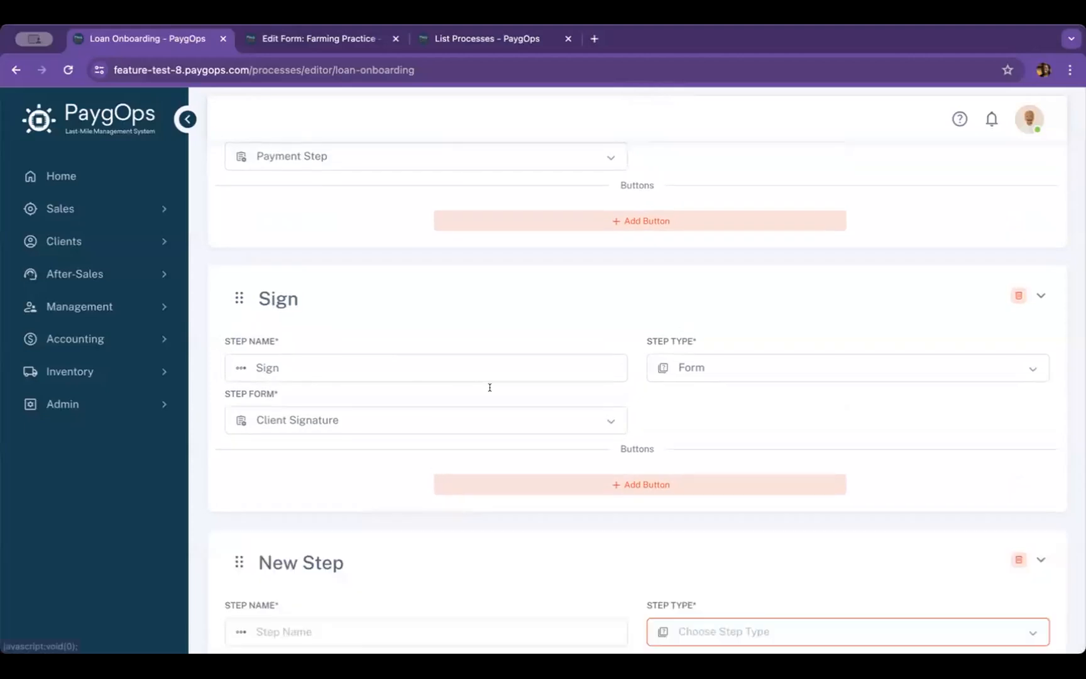
scroll(570, 388, down, 1)
click(484, 544)
text(Success)
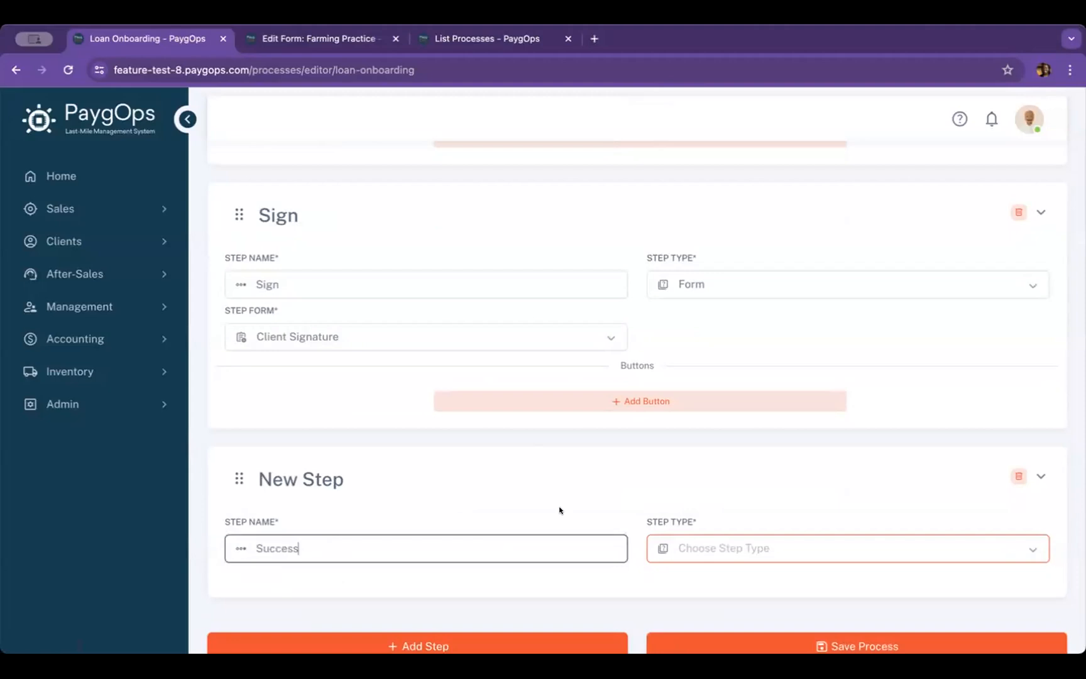
Make the Success step a Message step with the message type Success
click(877, 547)
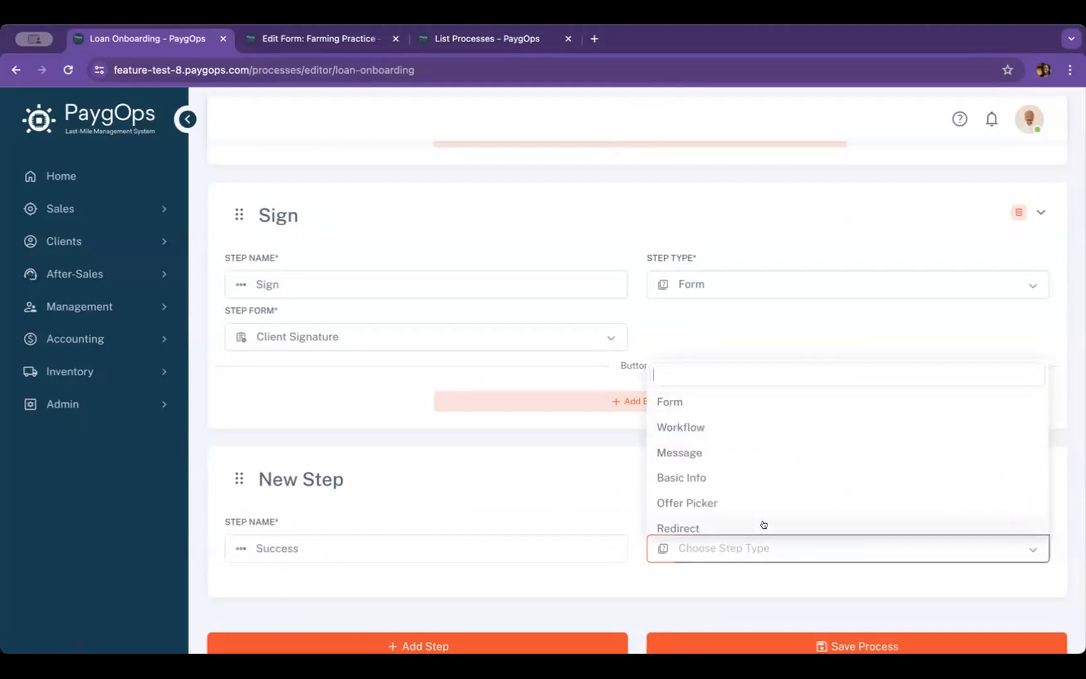
scroll(742, 460, down, 1)
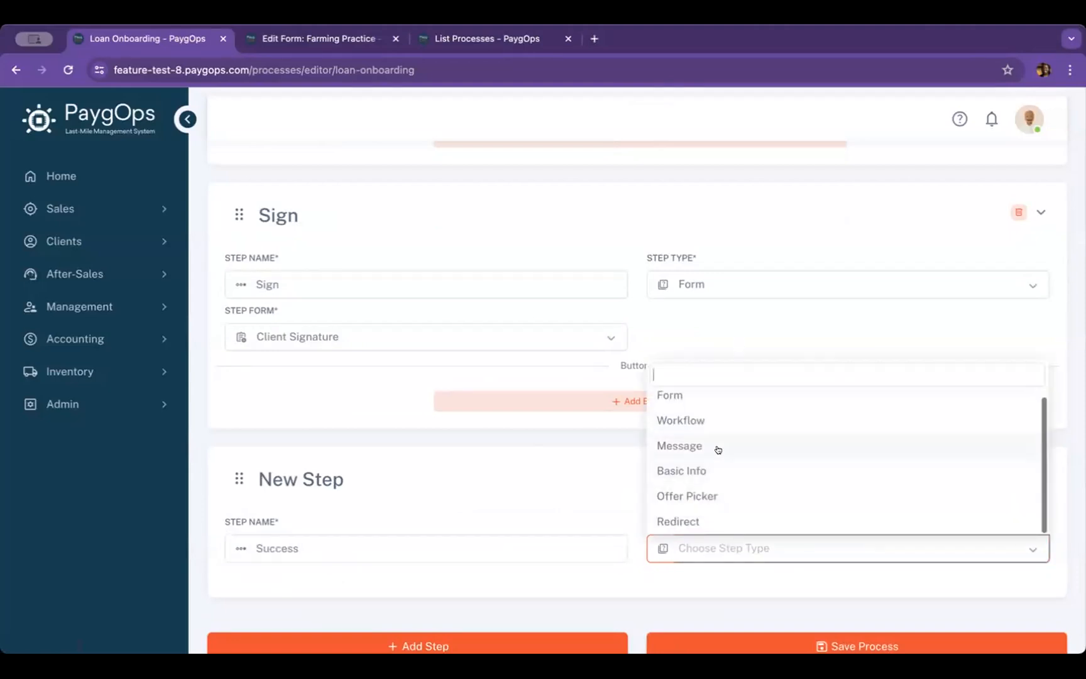
click(718, 447)
scroll(634, 464, down, 3)
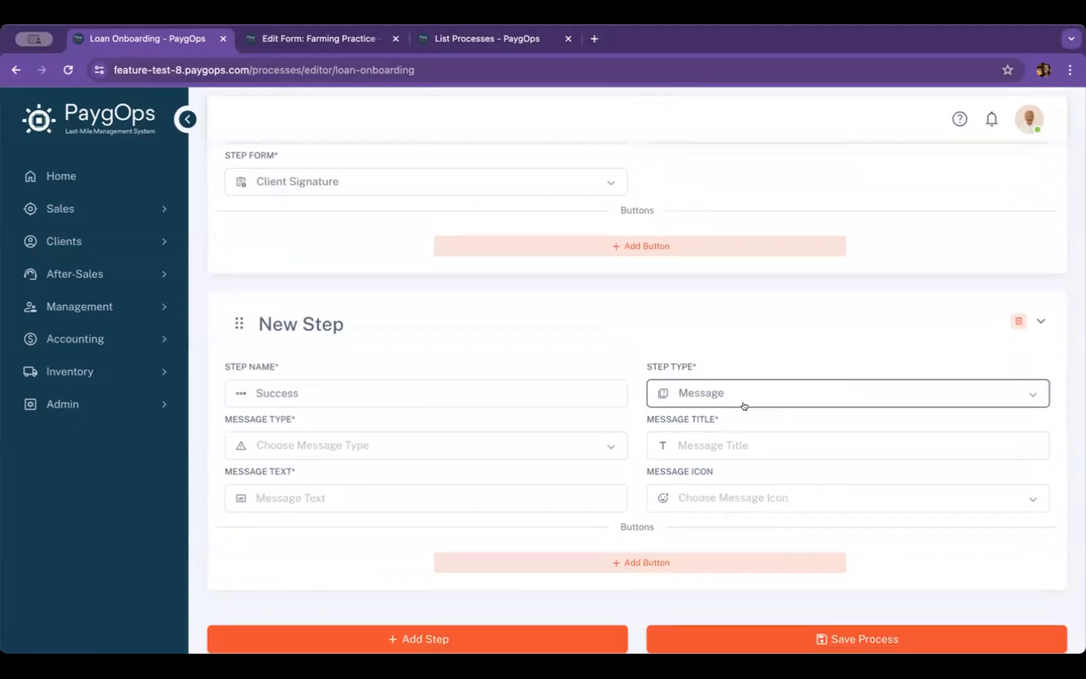
click(533, 448)
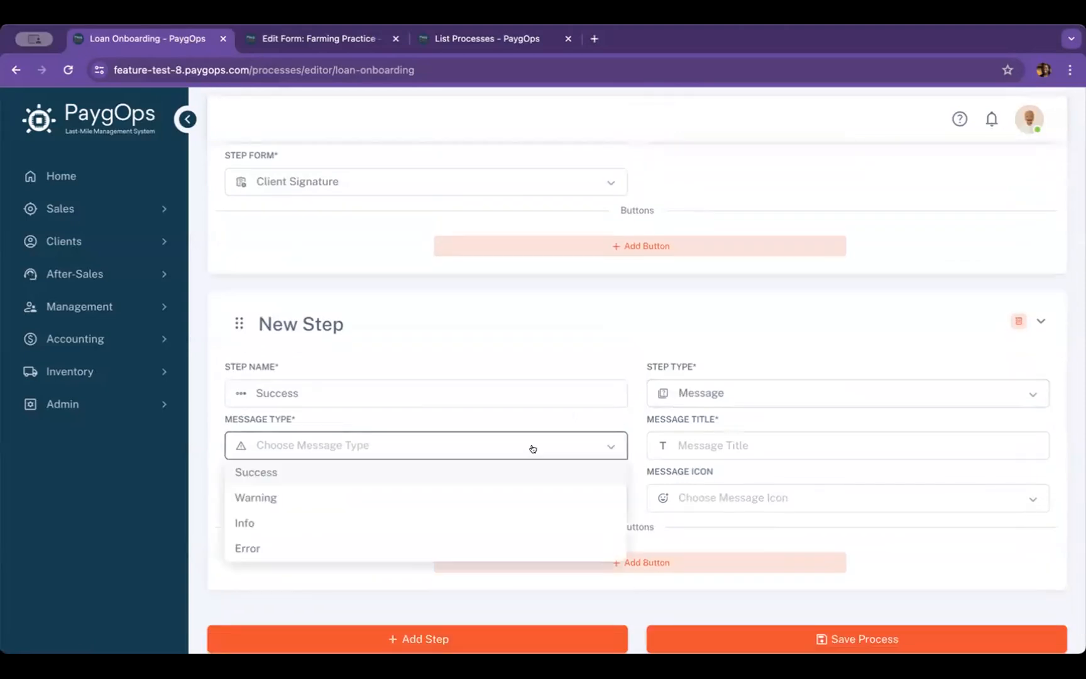
click(477, 471)
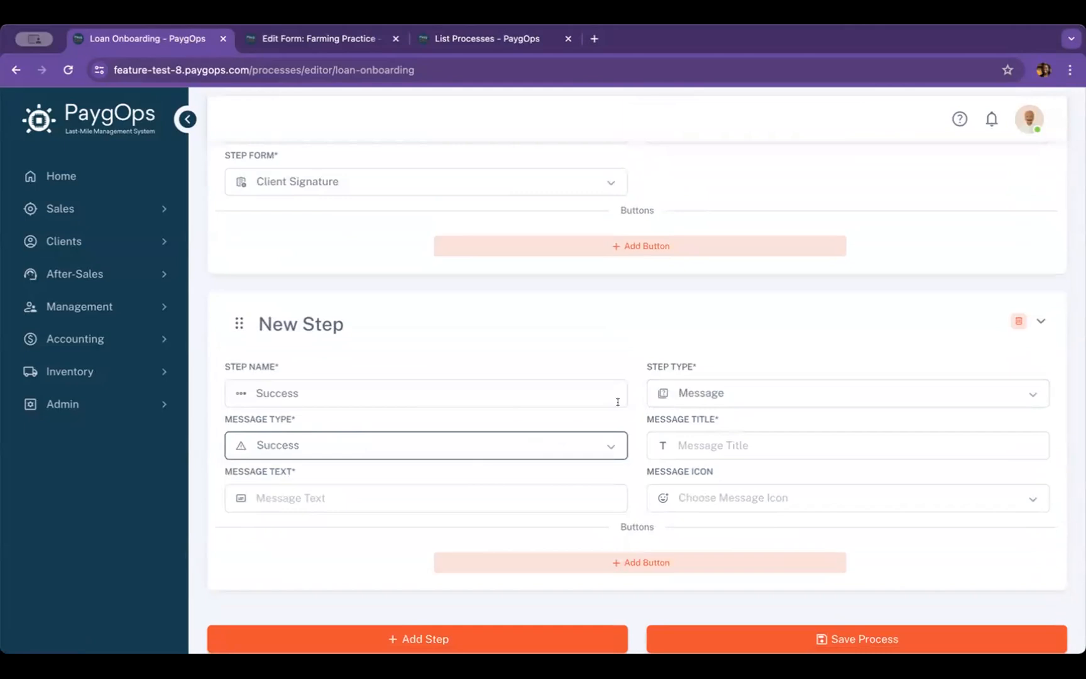
click(603, 441)
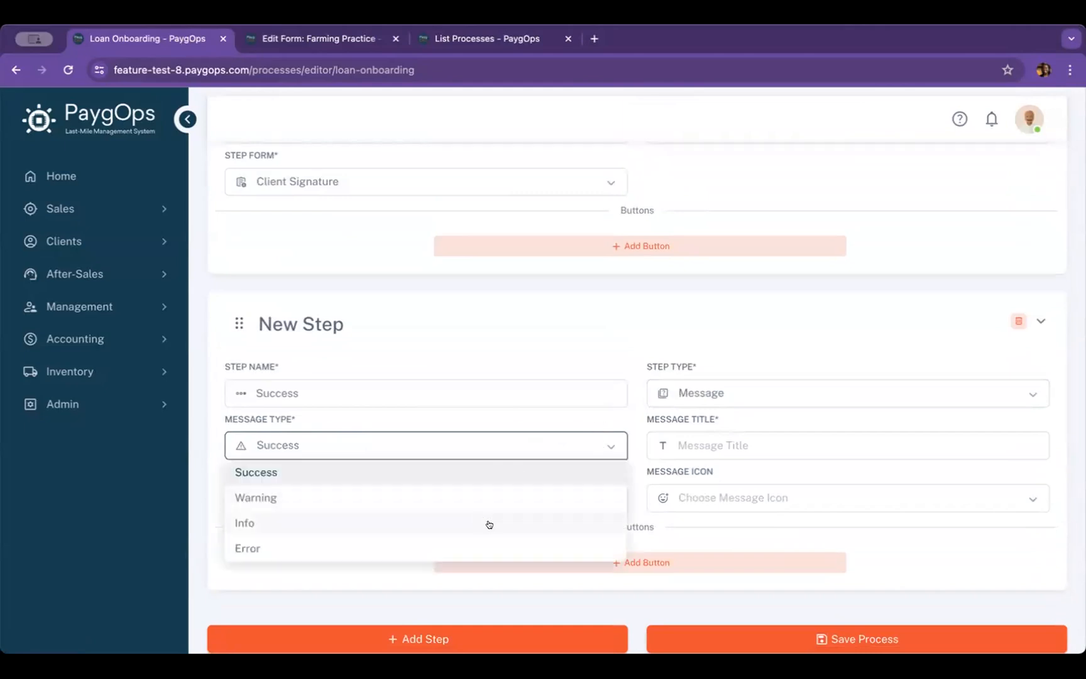
click(509, 475)
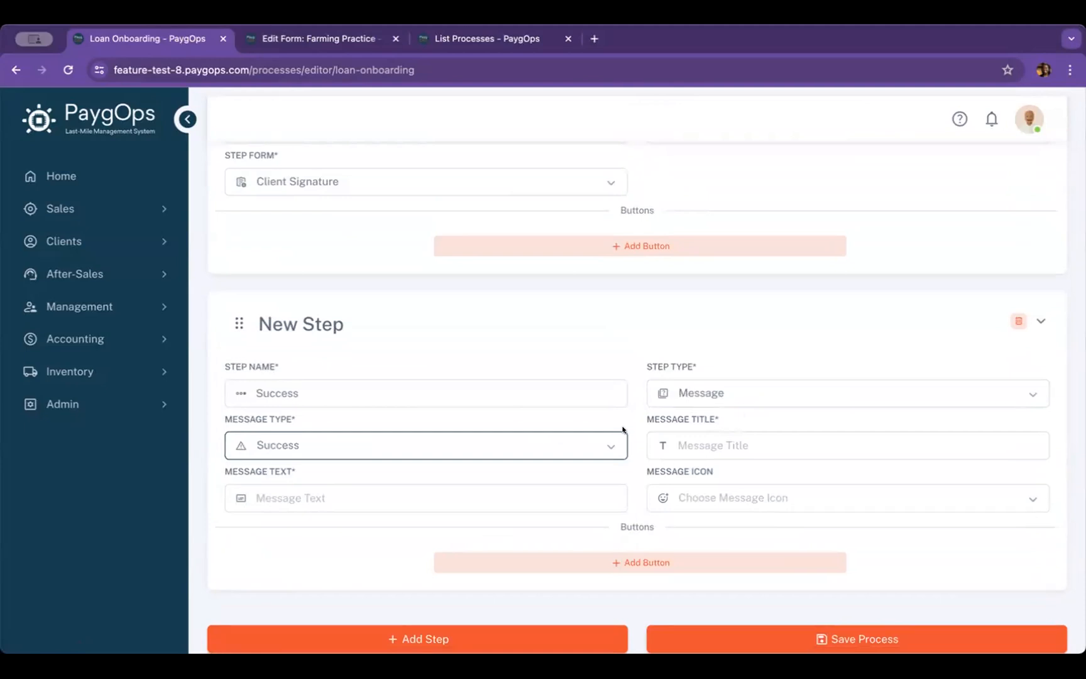
Enter "Successful payment" as both the message title and the message text of the Success step
scroll(679, 414, down, 1)
click(713, 402)
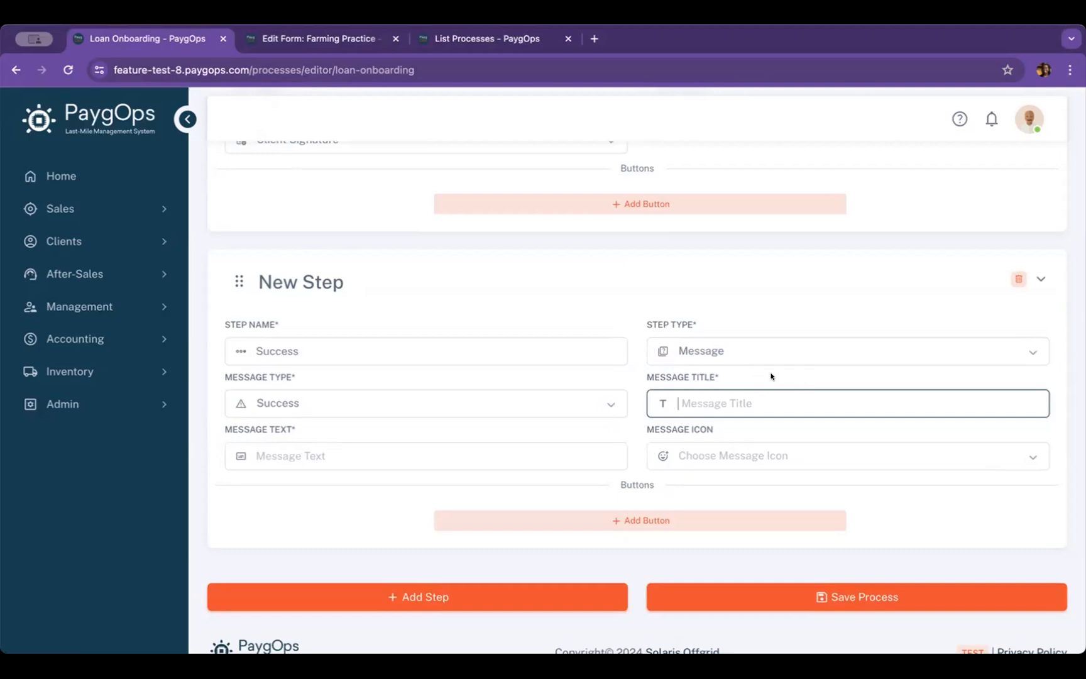
text(Successful pay,n)
key(BackSpace)
key(BackSpace)
text(ment)
click(551, 451)
text(Successful)
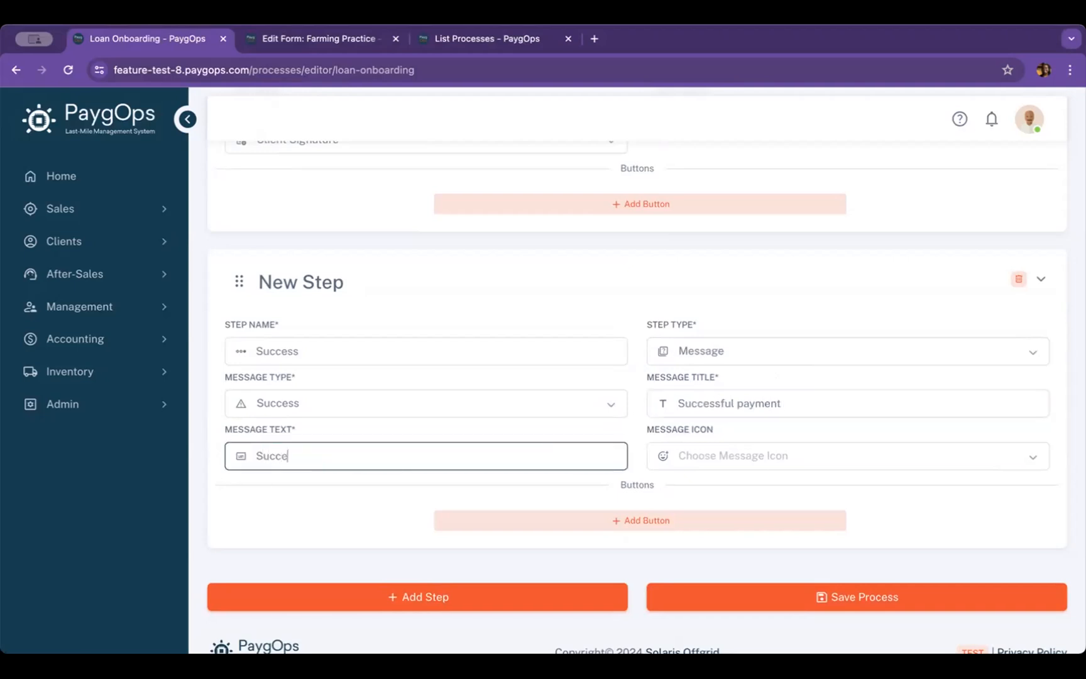
text( payment)
Choose the accessibility icon for the Success step's message and save the process
click(813, 453)
scroll(780, 485, down, 1)
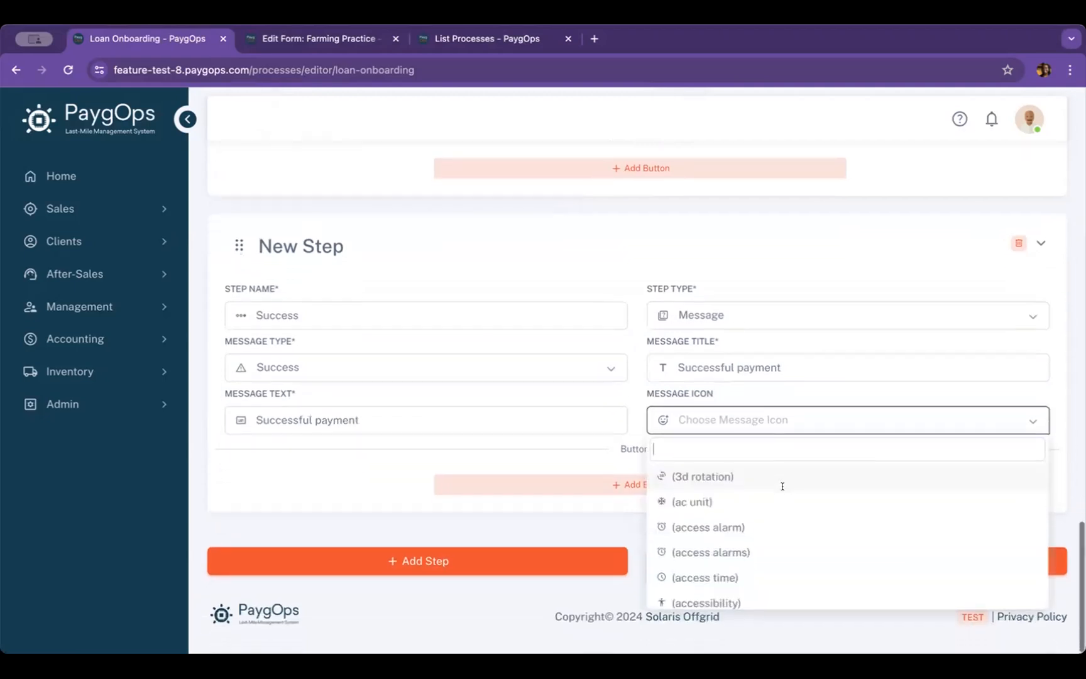
click(704, 600)
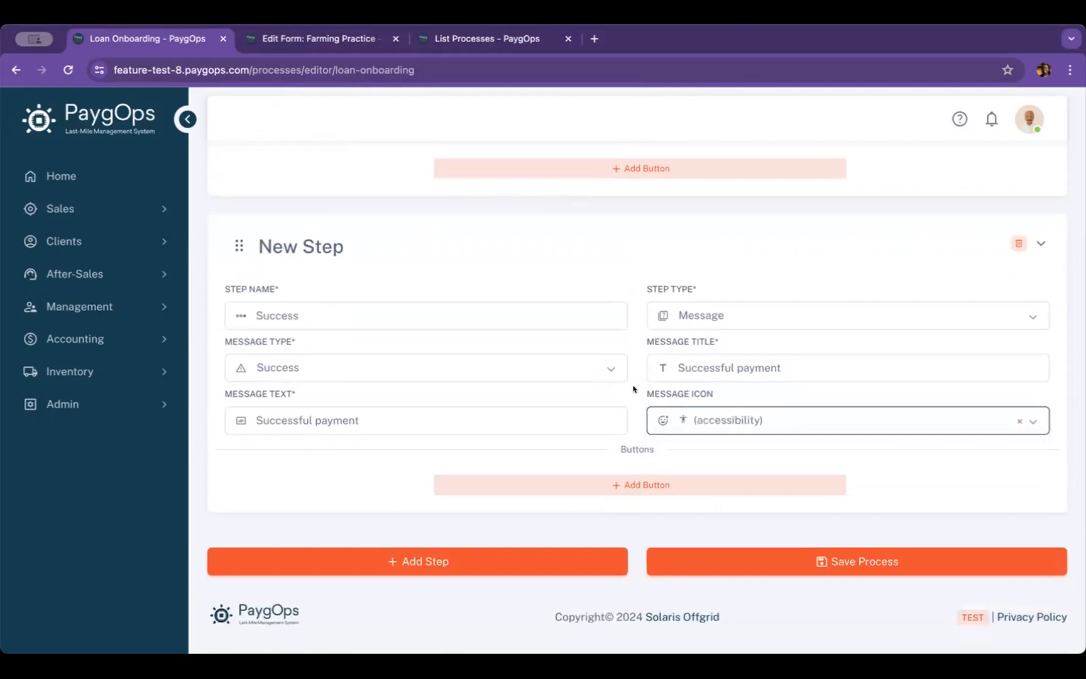
scroll(635, 380, up, 1)
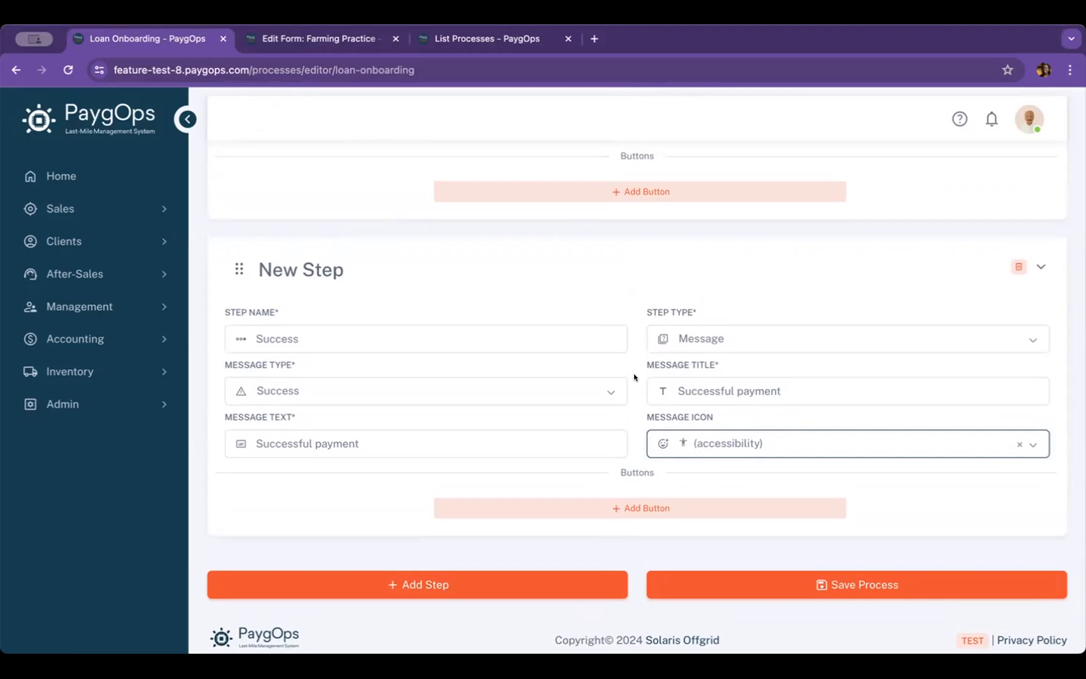
scroll(635, 377, up, 1)
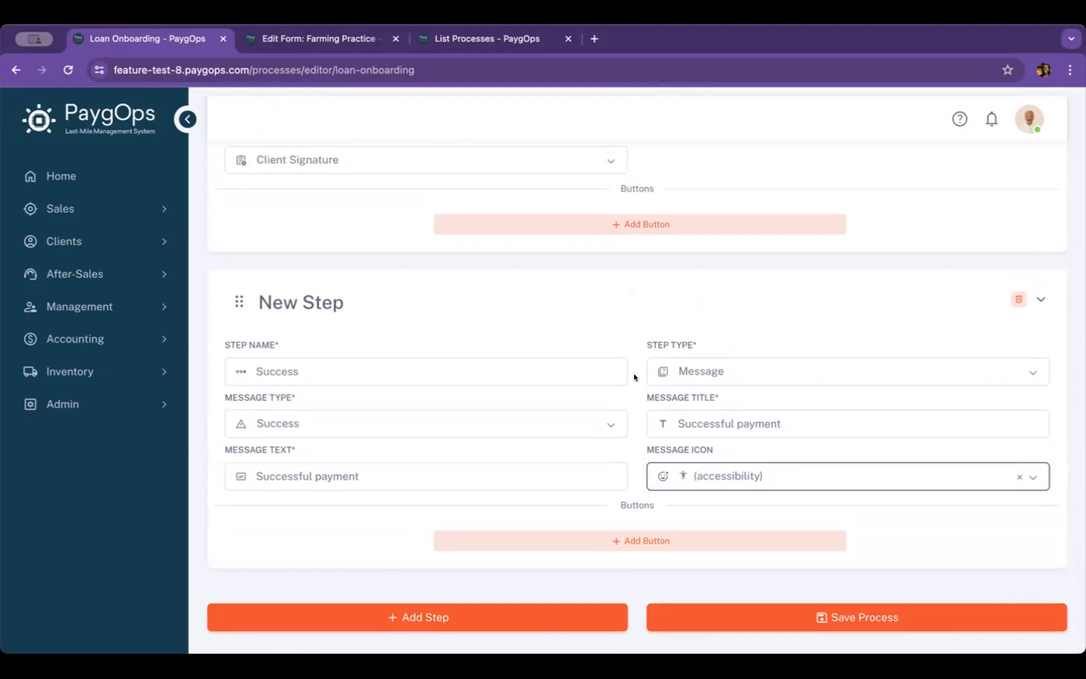
click(799, 615)
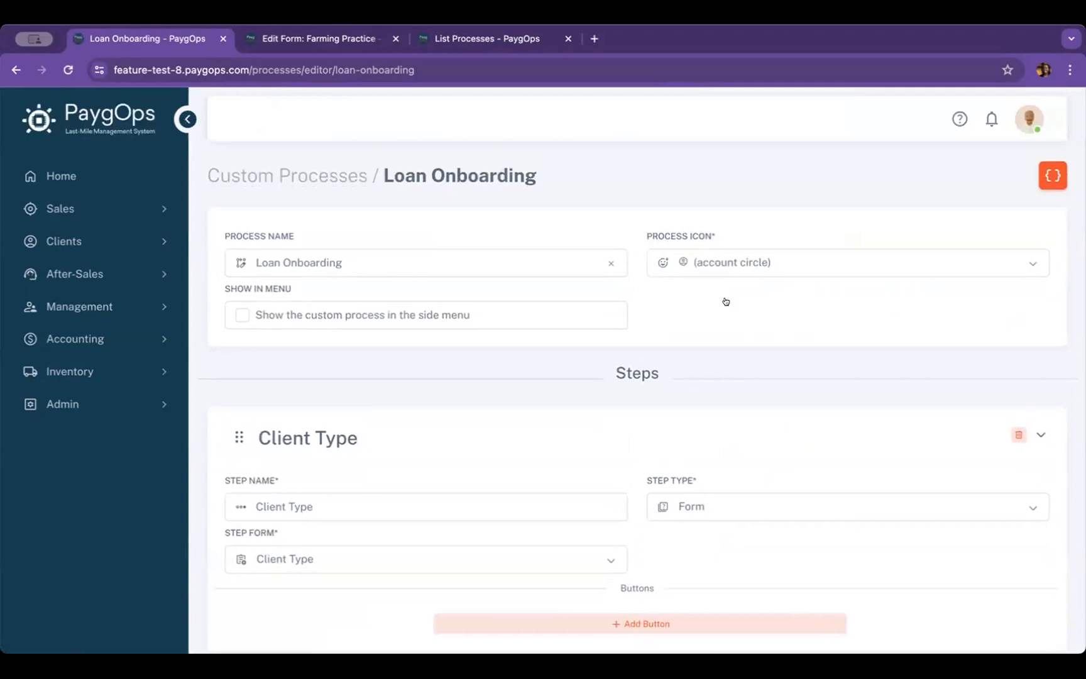
scroll(726, 301, down, 3)
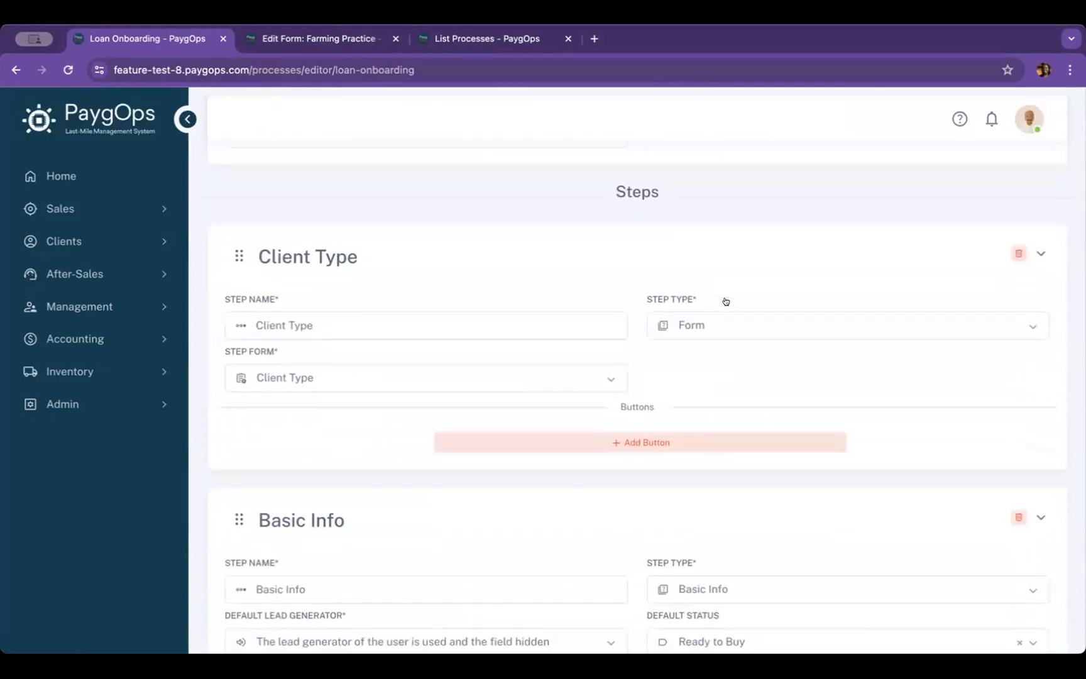
scroll(726, 302, down, 2)
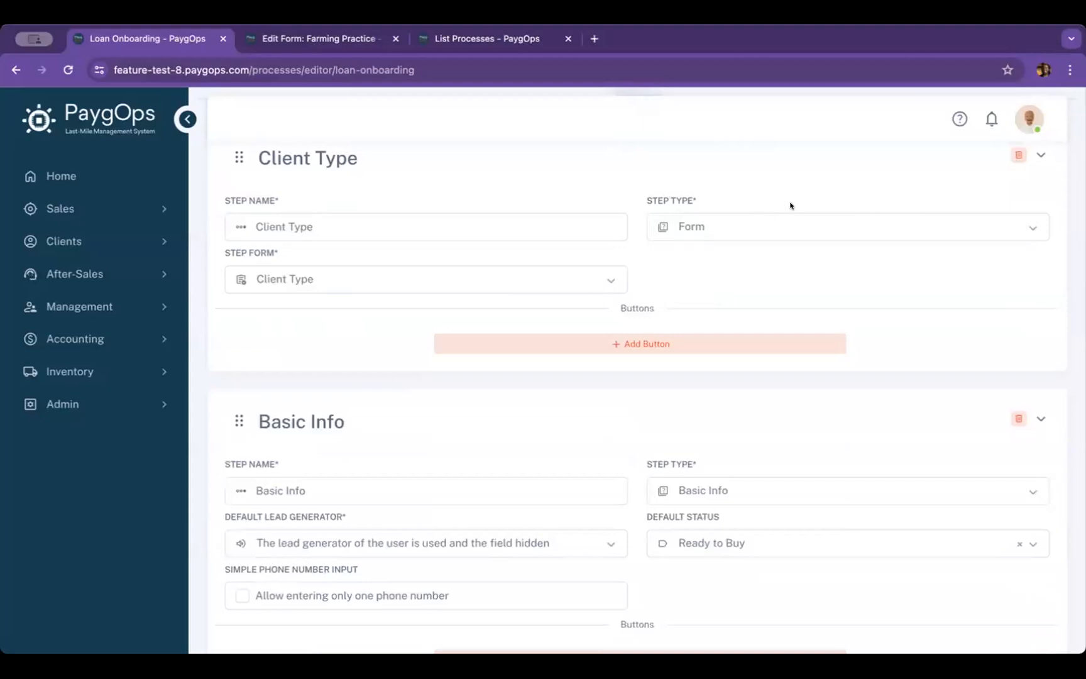
scroll(803, 508, down, 2)
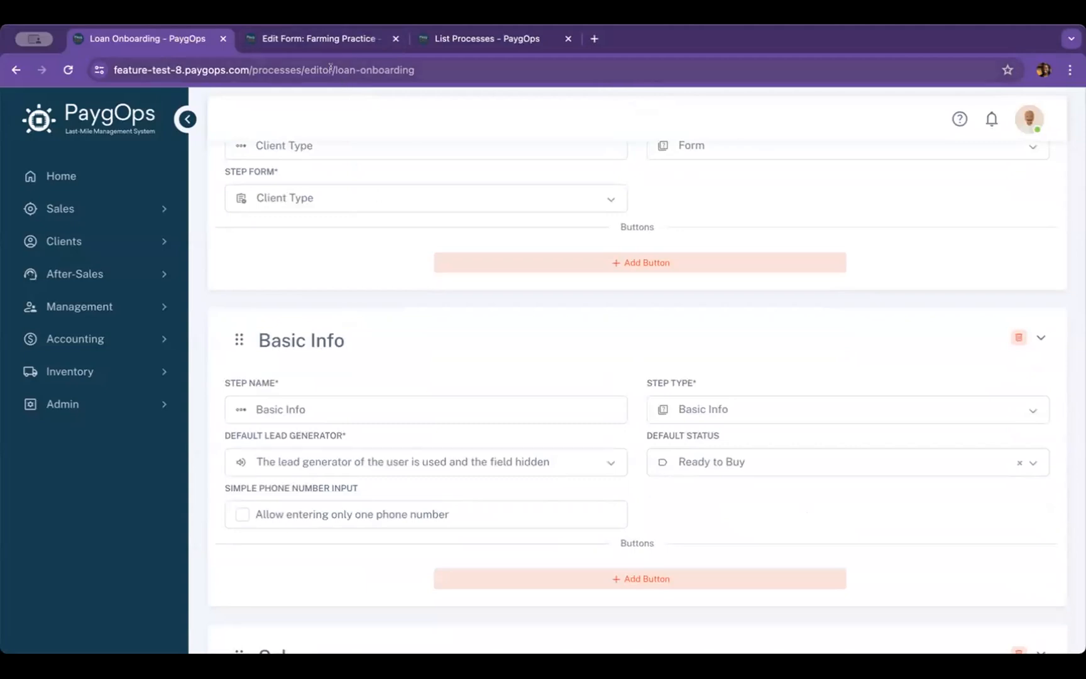
scroll(473, 302, down, 4)
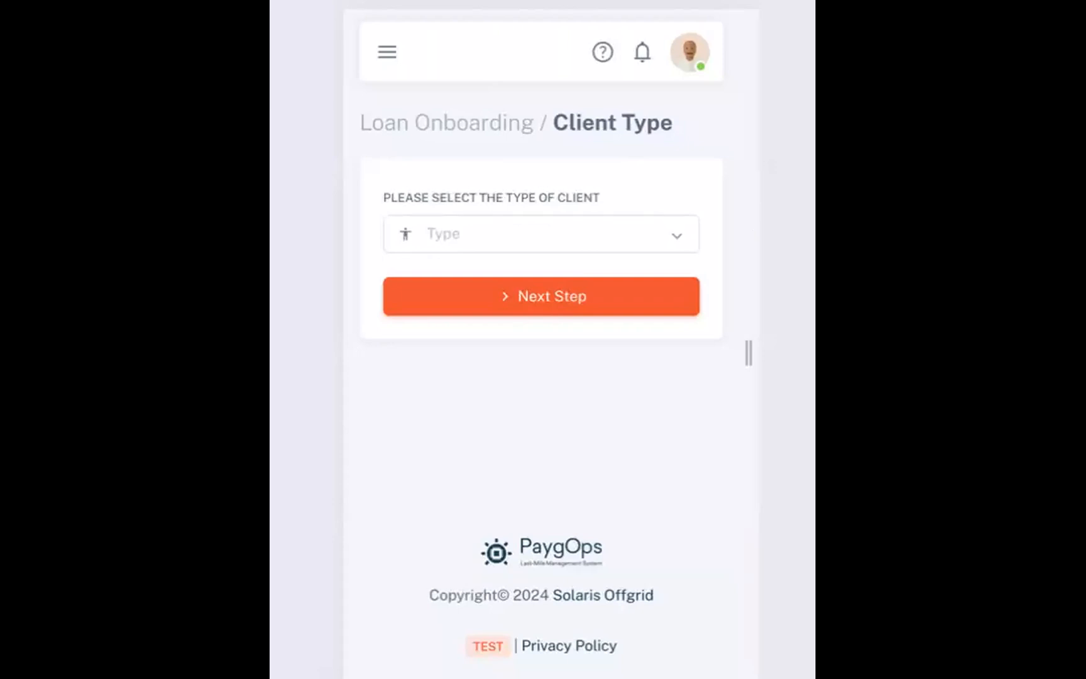
Select New Loan Client as the client type in the running Loan Onboarding process and continue to Basic Info
click(671, 231)
click(623, 226)
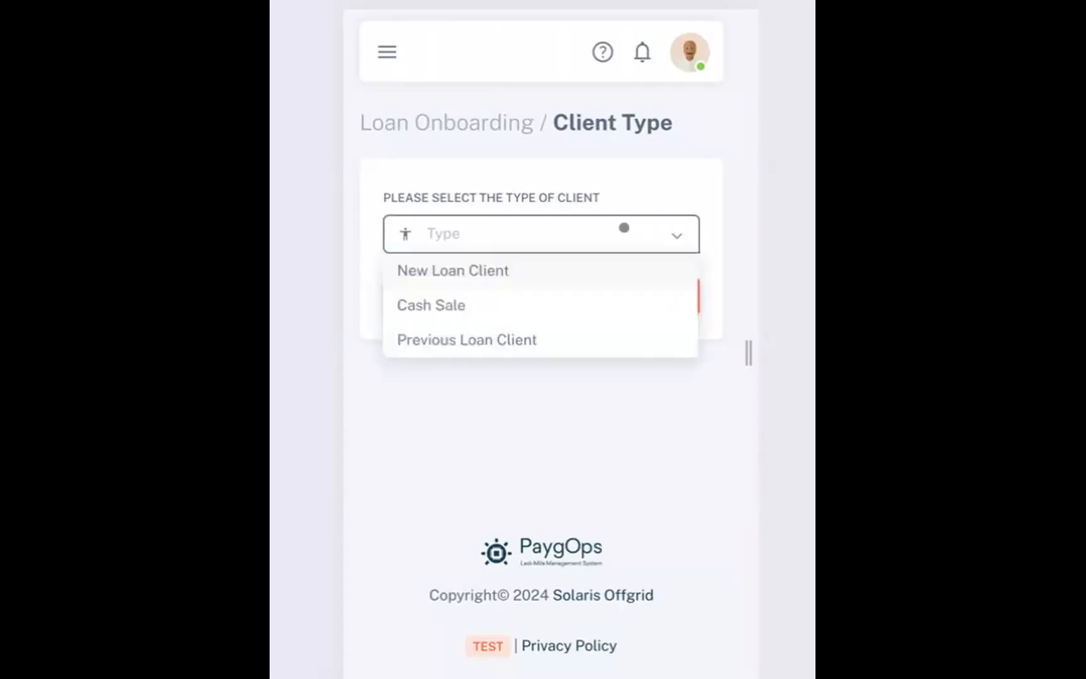
click(547, 264)
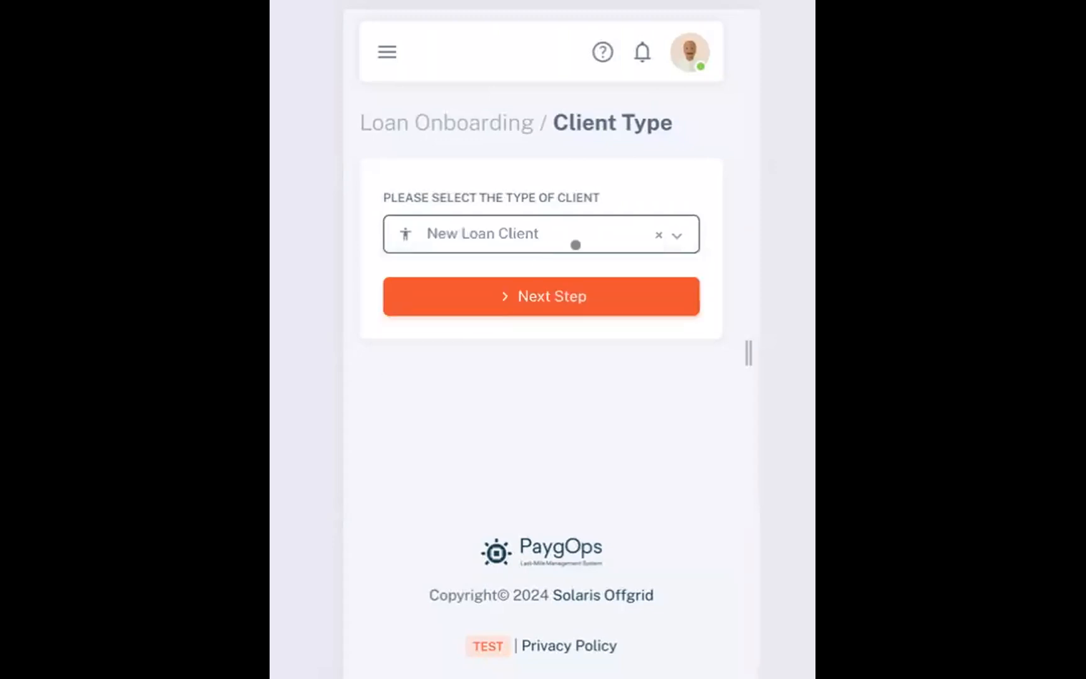
click(576, 291)
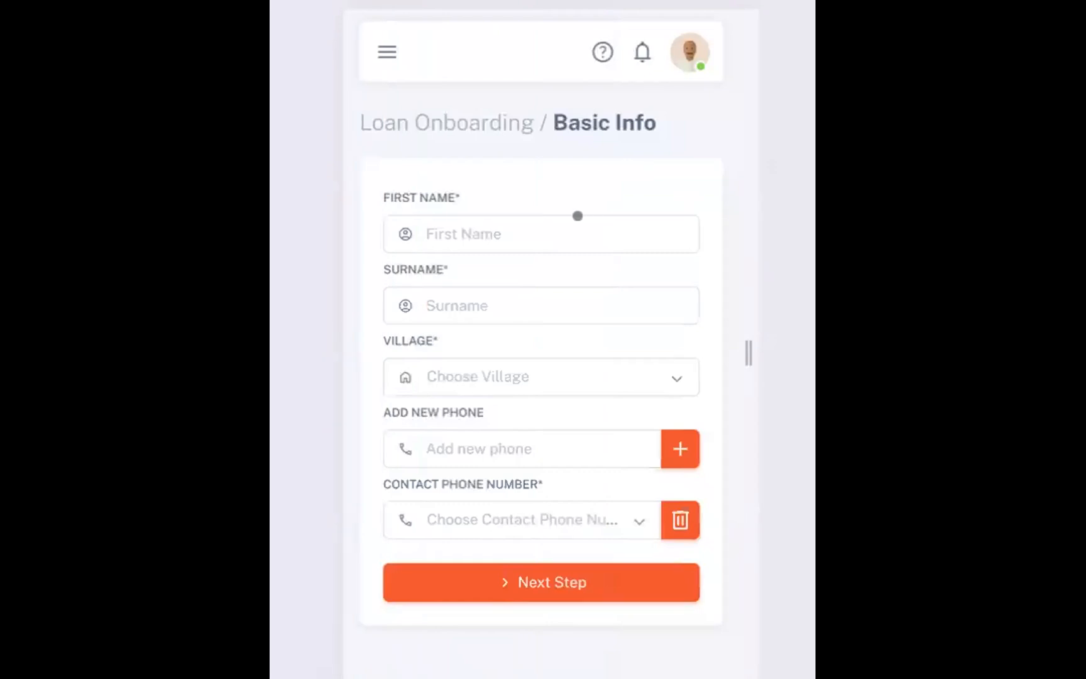
Enter the client's first name and surname in the Basic Info step and choose Default Village
click(577, 216)
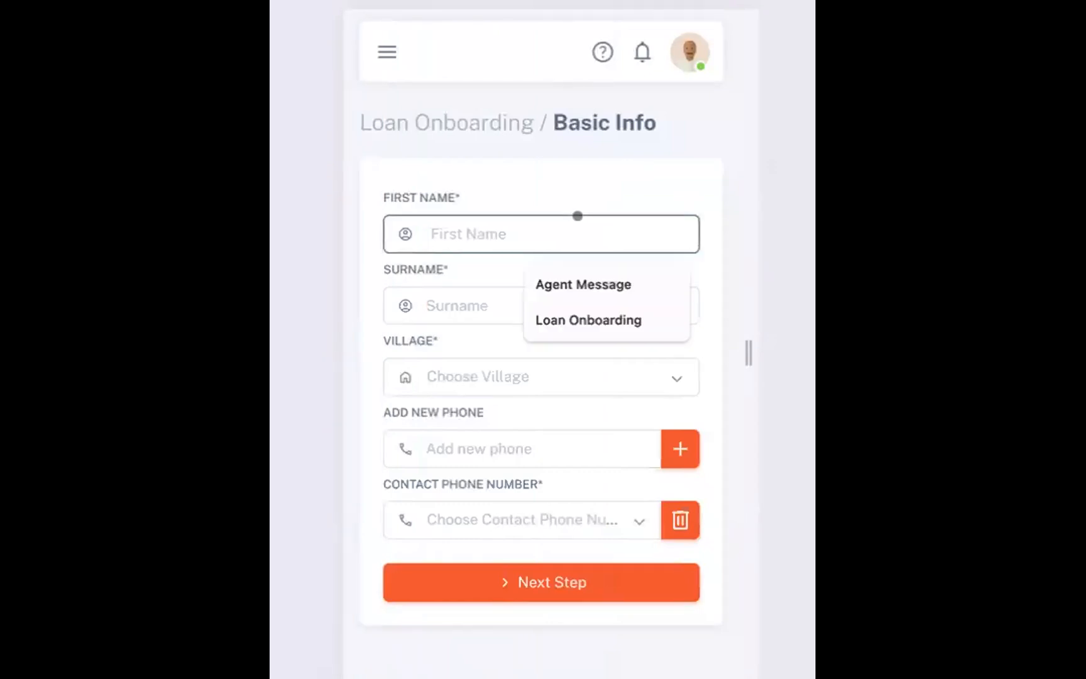
click(532, 296)
click(501, 358)
click(500, 415)
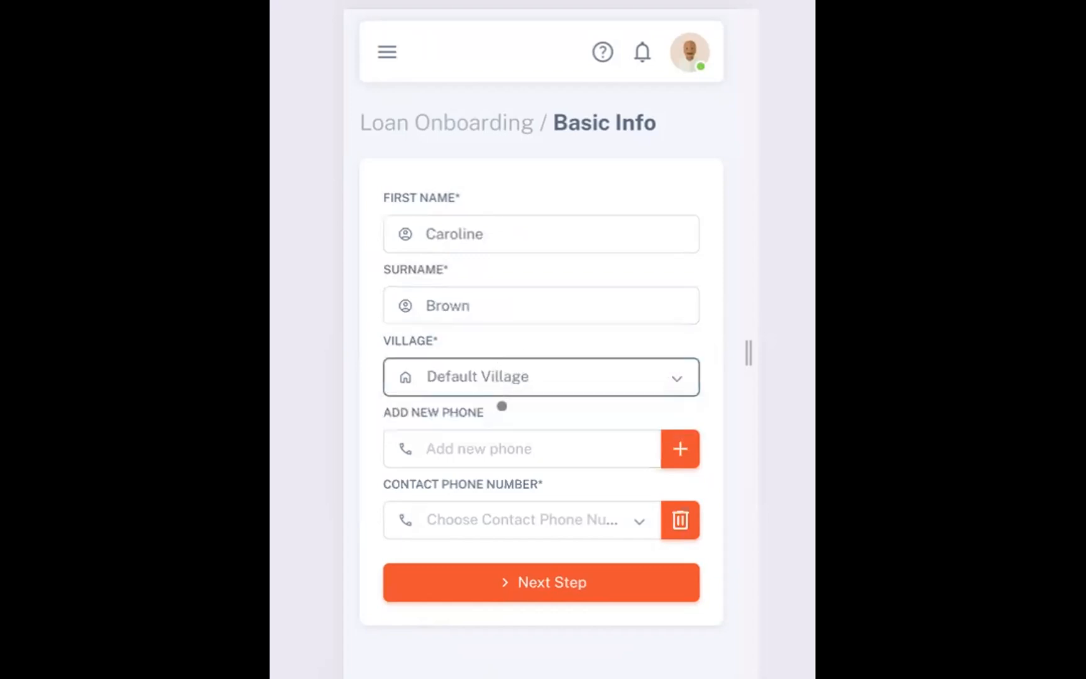
Enter the client's phone number in the Basic Info step and add it
scroll(501, 406, down, 1)
click(469, 376)
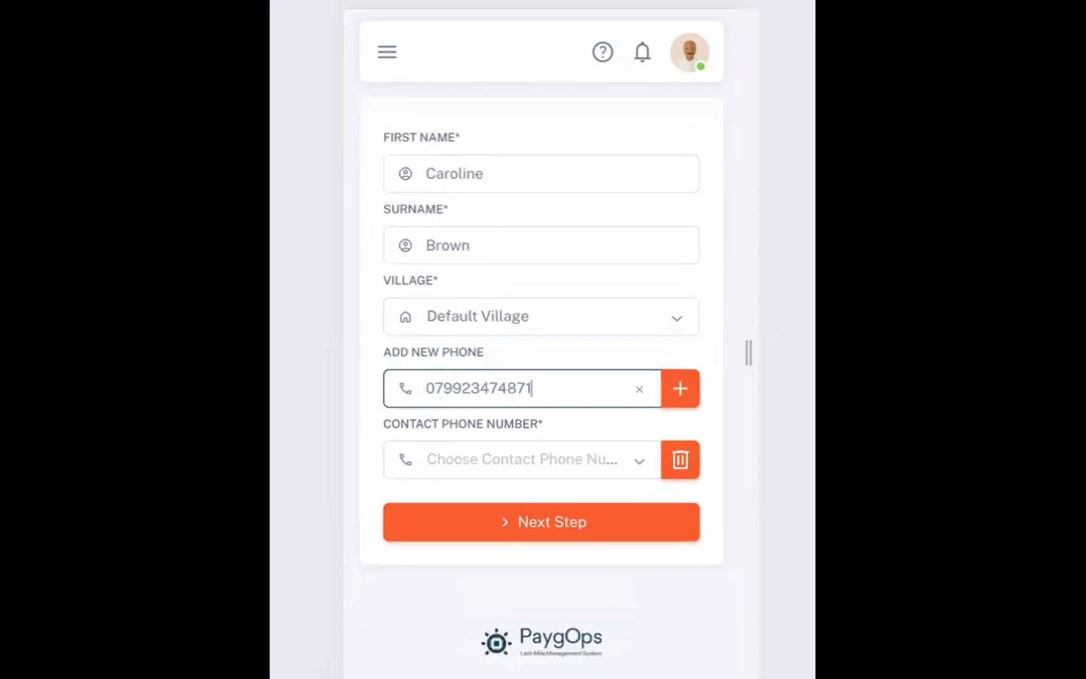
click(676, 375)
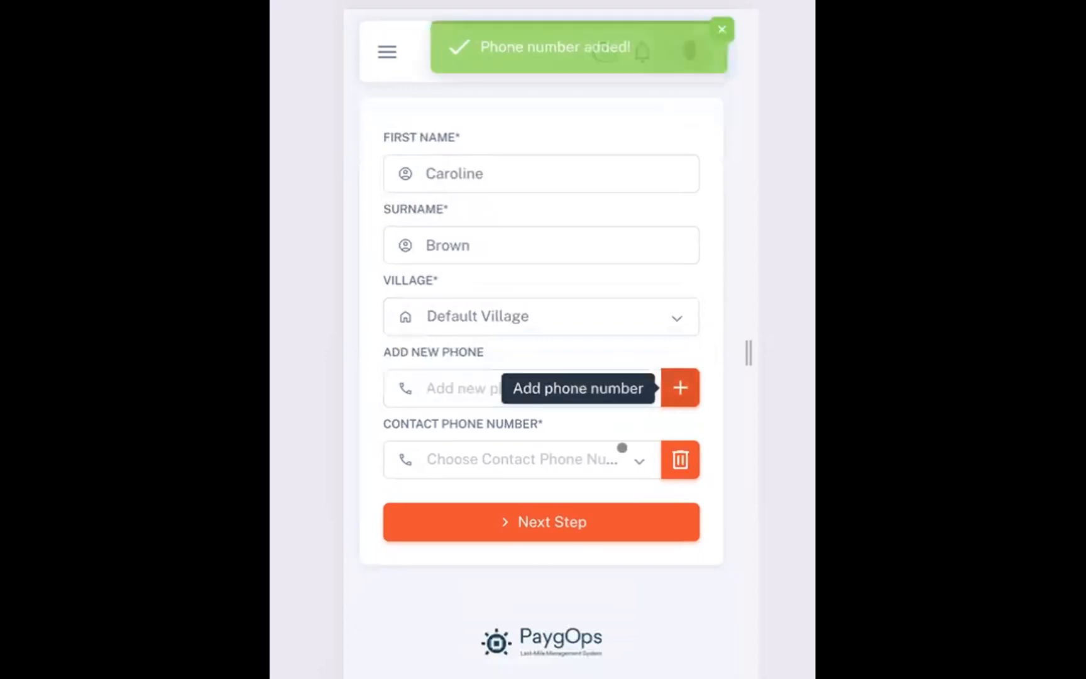
Choose the added number as the contact phone number and continue to the Sale step
click(582, 462)
click(562, 484)
scroll(561, 386, down, 1)
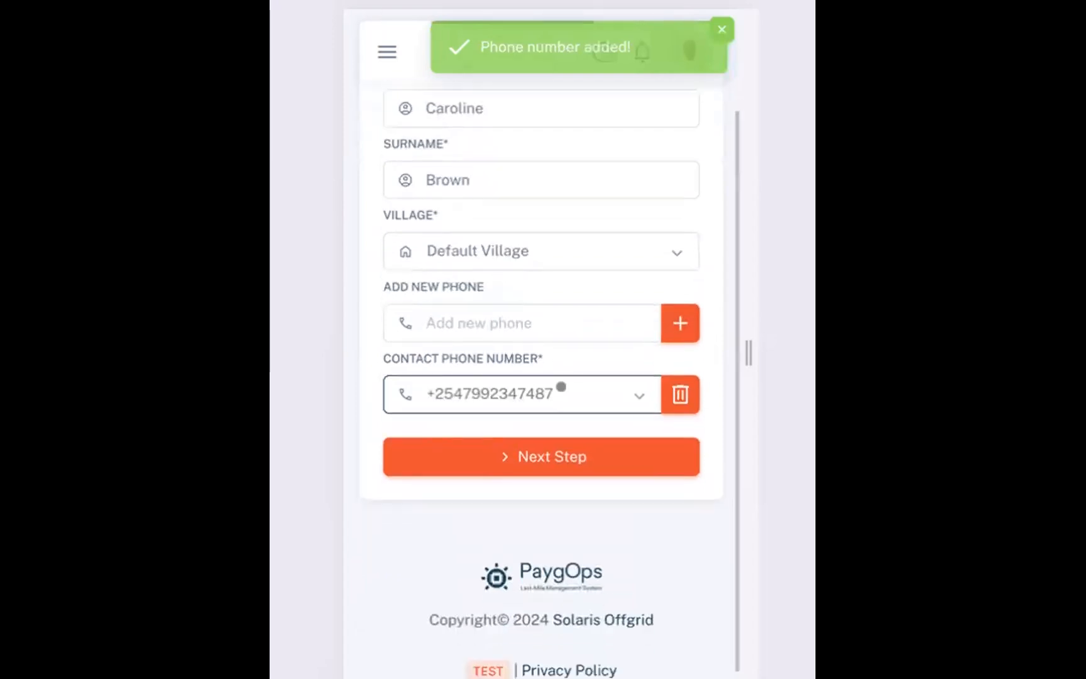
scroll(561, 387, up, 2)
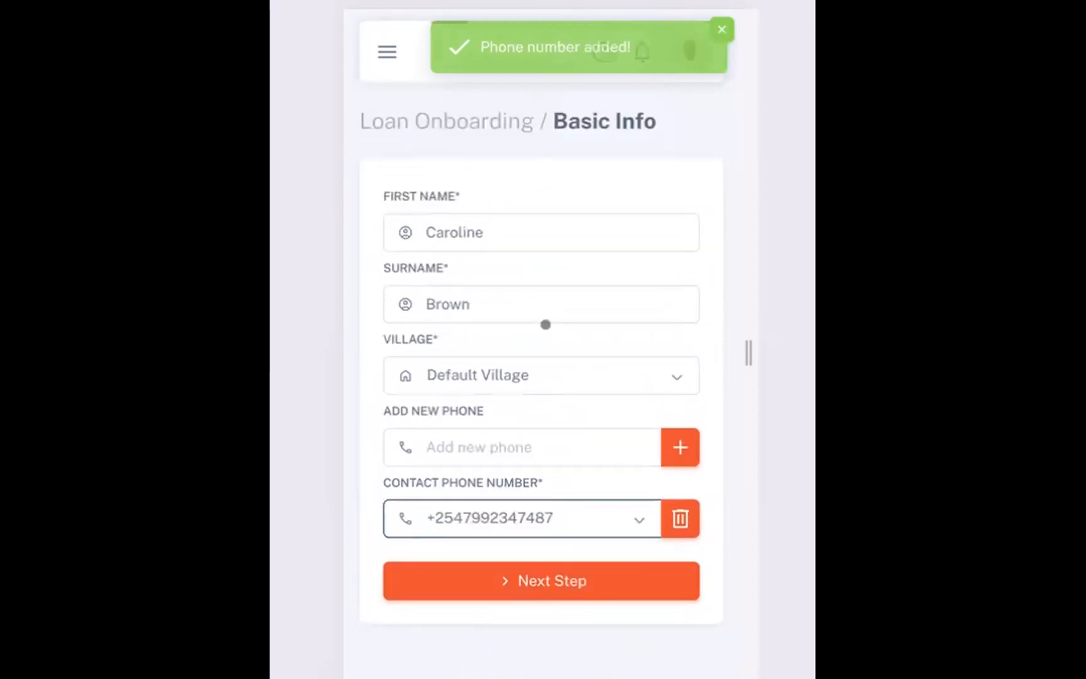
click(548, 578)
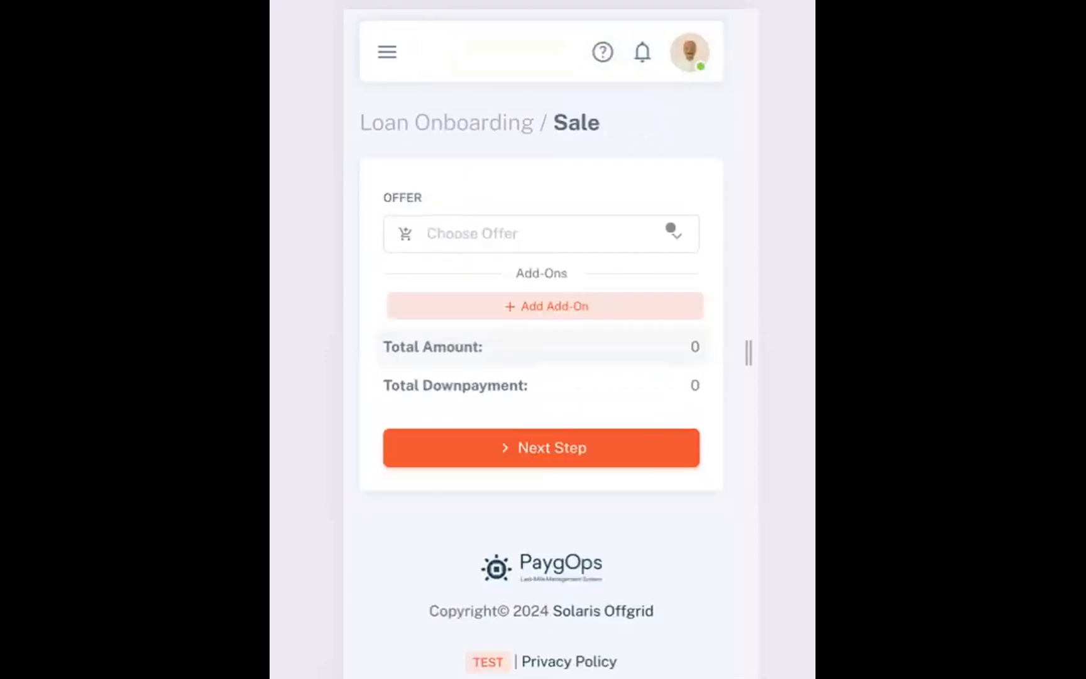
Choose the Loan offer in the Sale step and continue to the GPS step
click(670, 229)
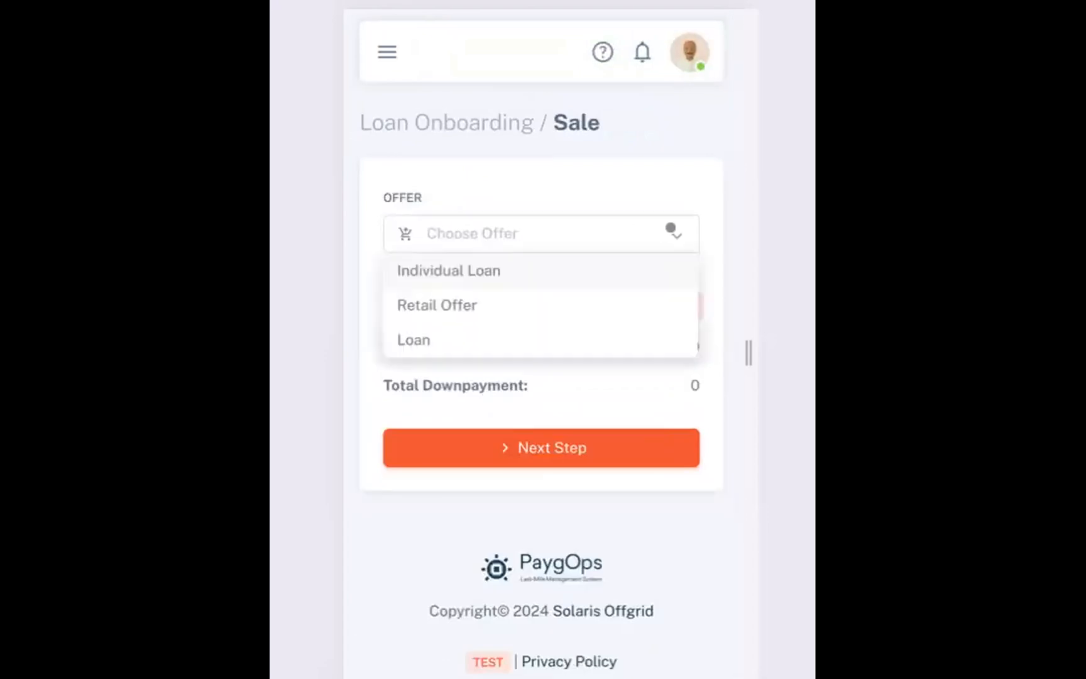
click(549, 328)
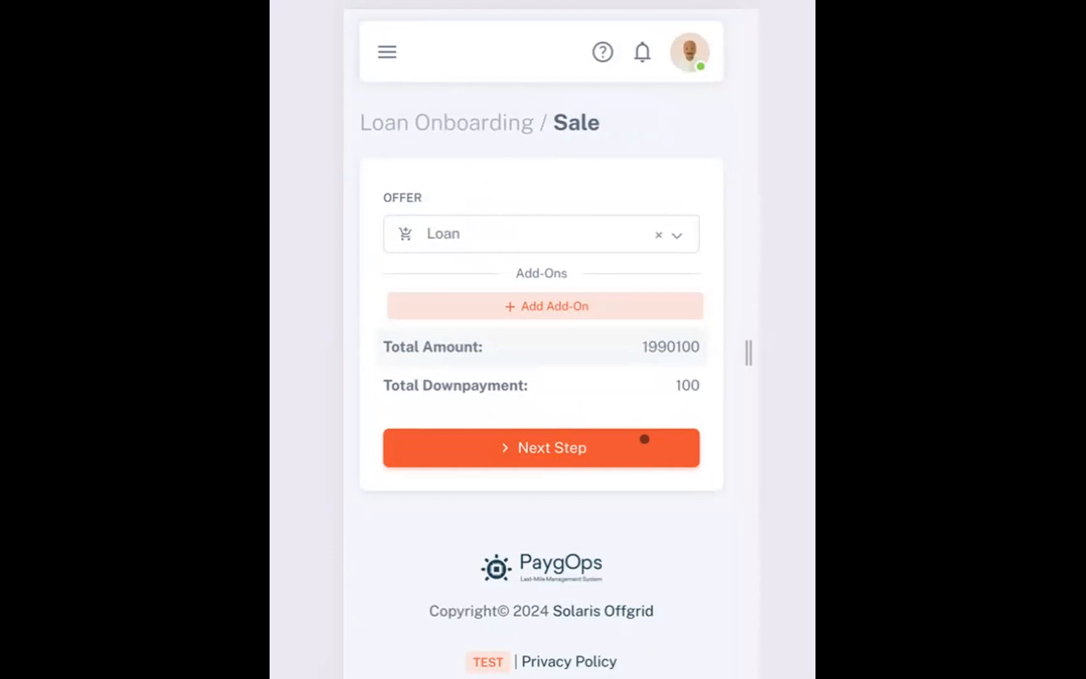
click(644, 439)
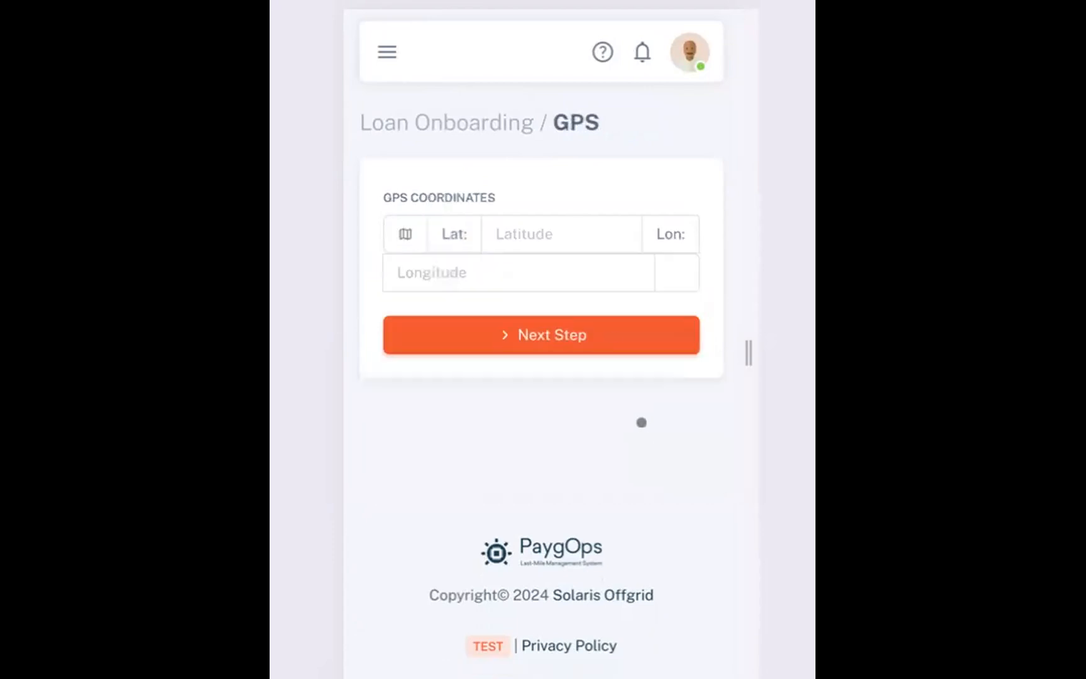
Set the GPS coordinates to latitude 0.4 and longitude 0.5 and continue to the Payment step
click(549, 216)
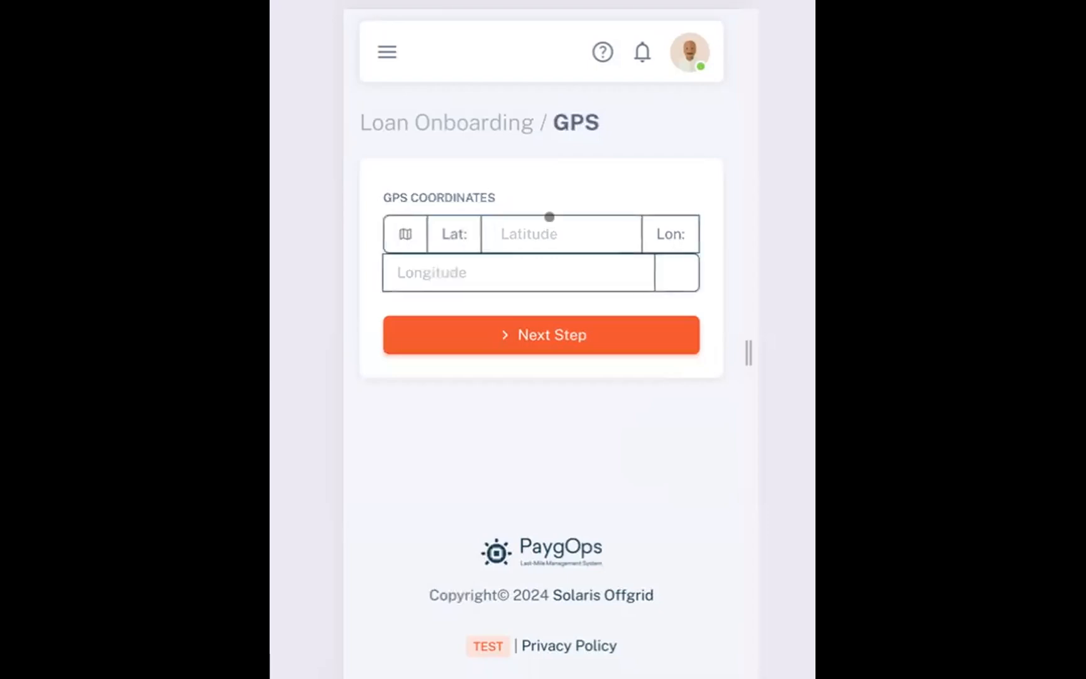
text(0.4)
click(498, 264)
text(0.5)
click(575, 151)
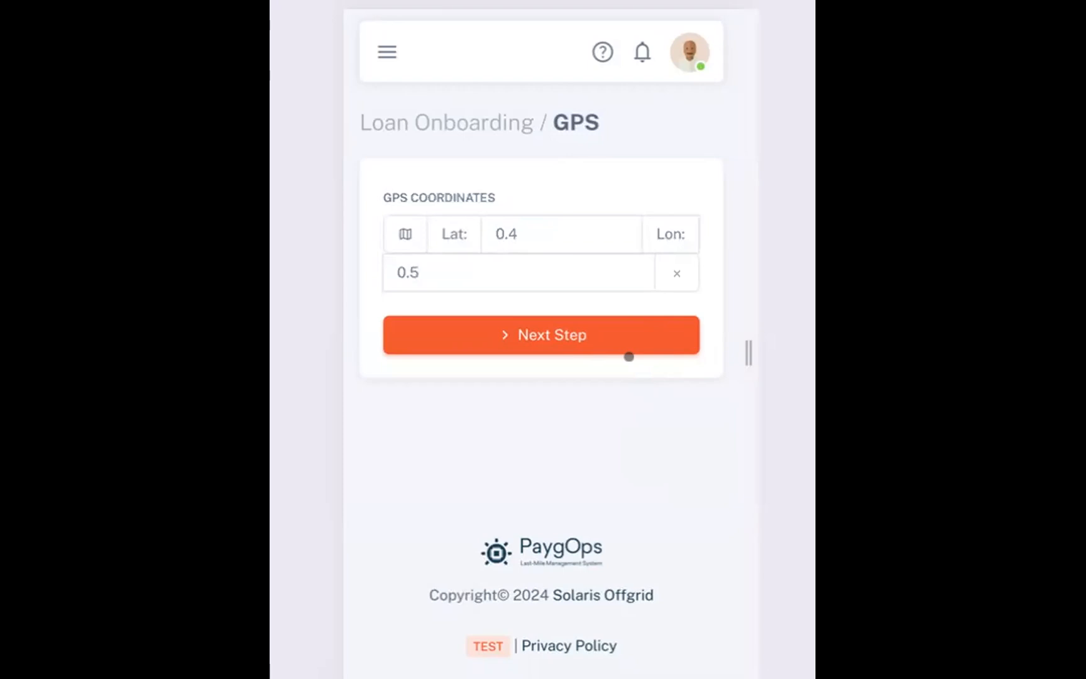
click(594, 320)
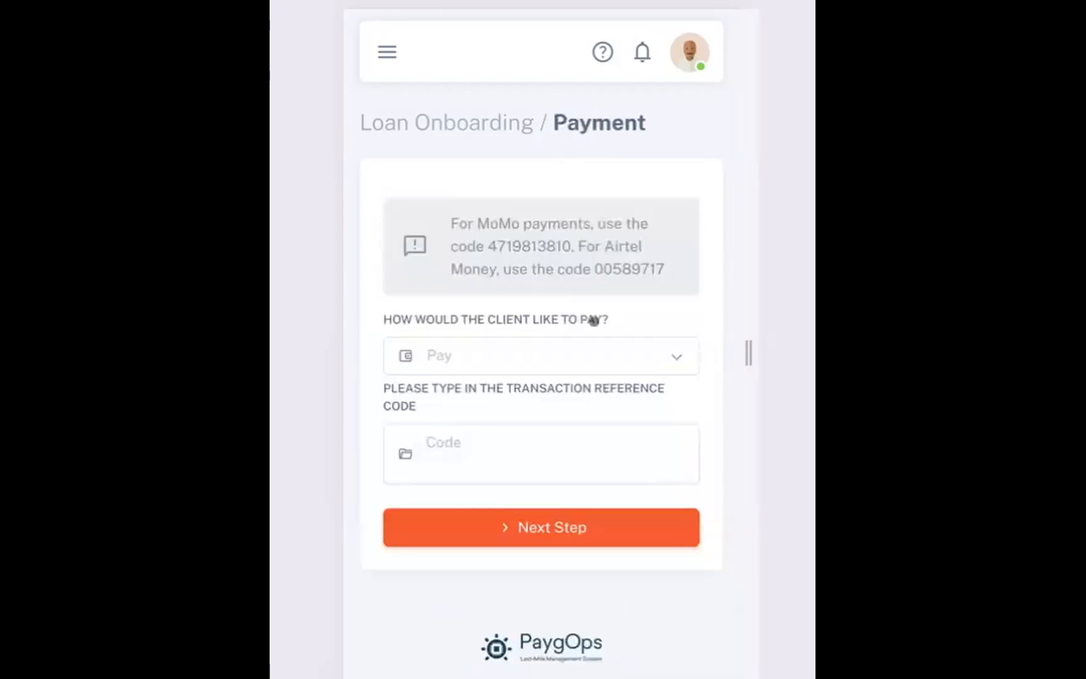
Choose Mobile Money as the way the client would like to pay
scroll(594, 321, down, 1)
scroll(594, 320, up, 1)
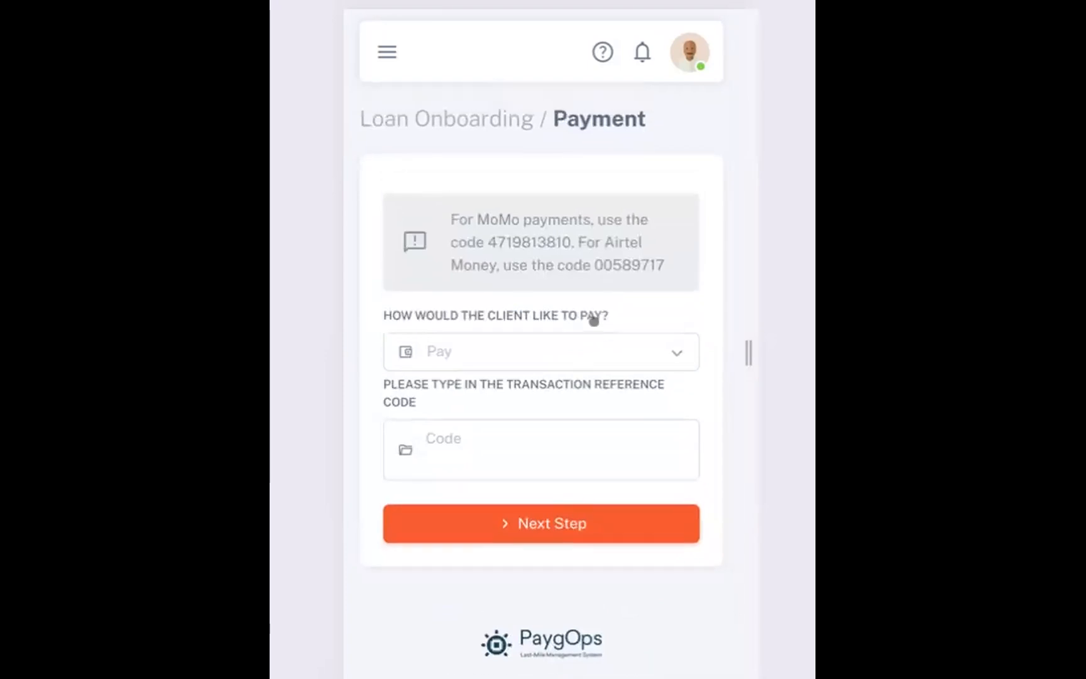
scroll(686, 356, down, 1)
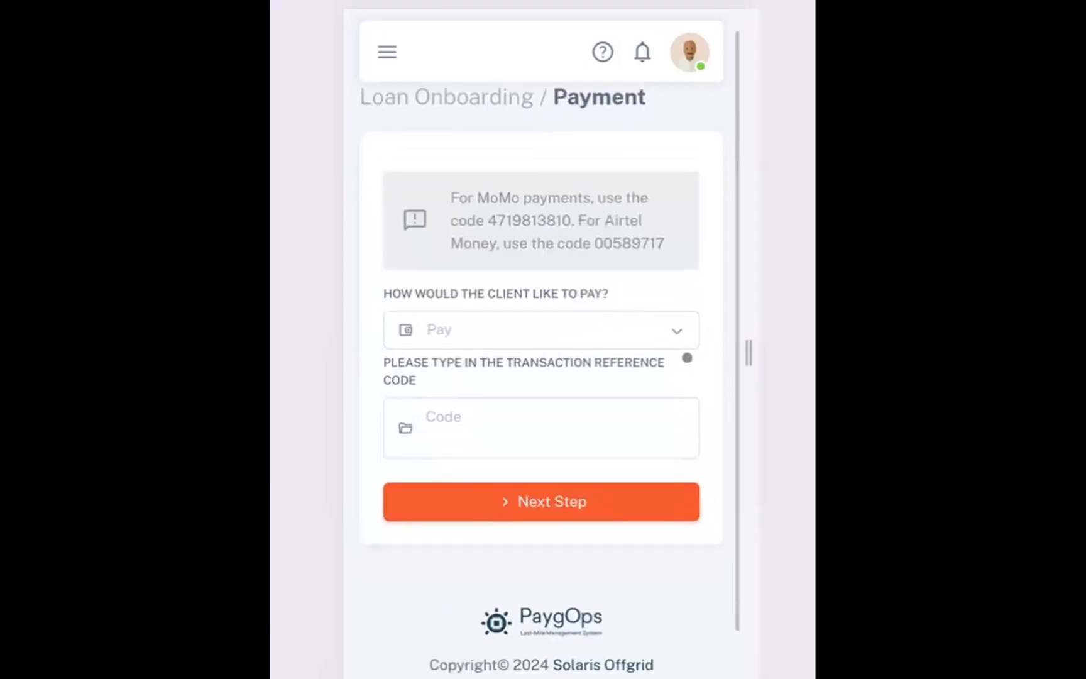
click(671, 321)
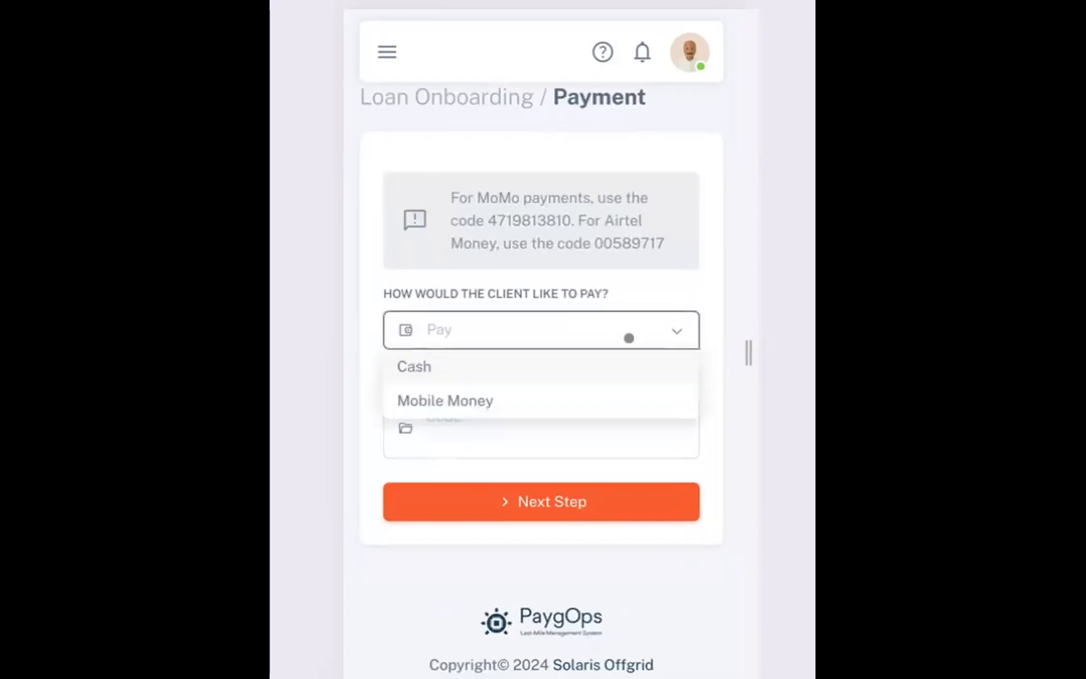
click(544, 402)
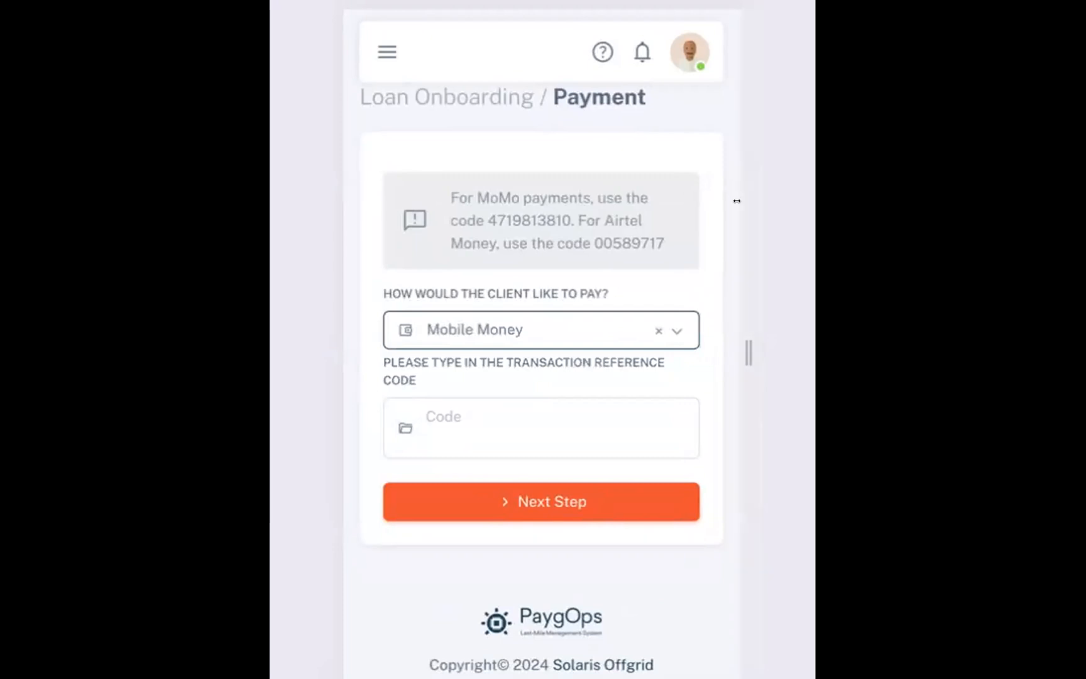
Enter the transaction reference code in the Payment step and continue to the Sign step
click(532, 406)
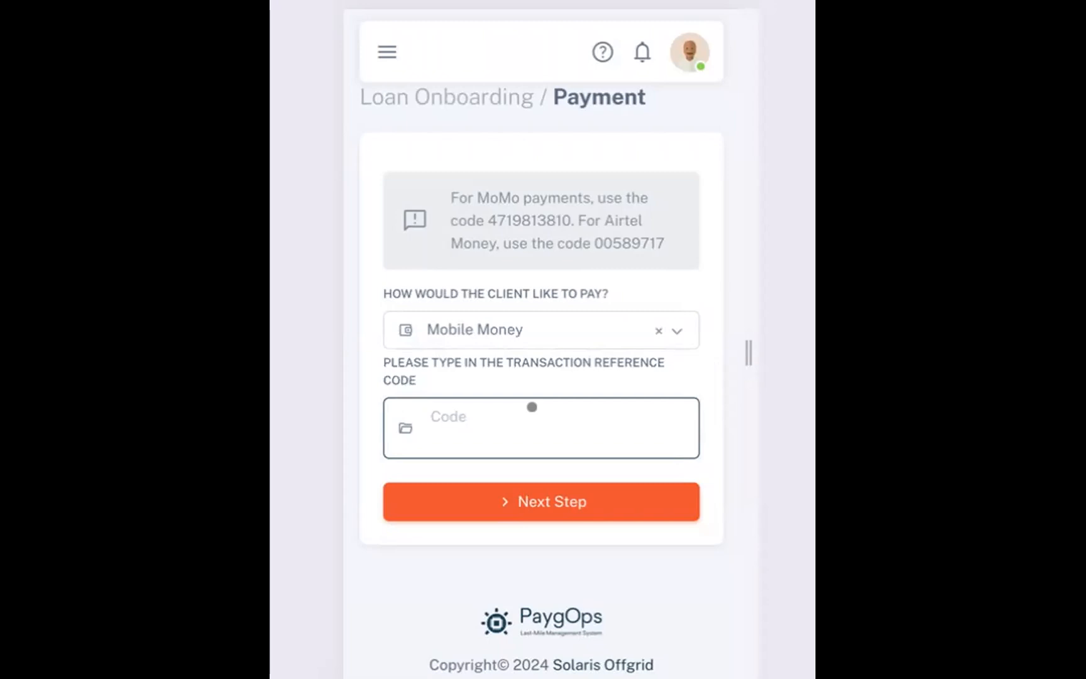
click(532, 406)
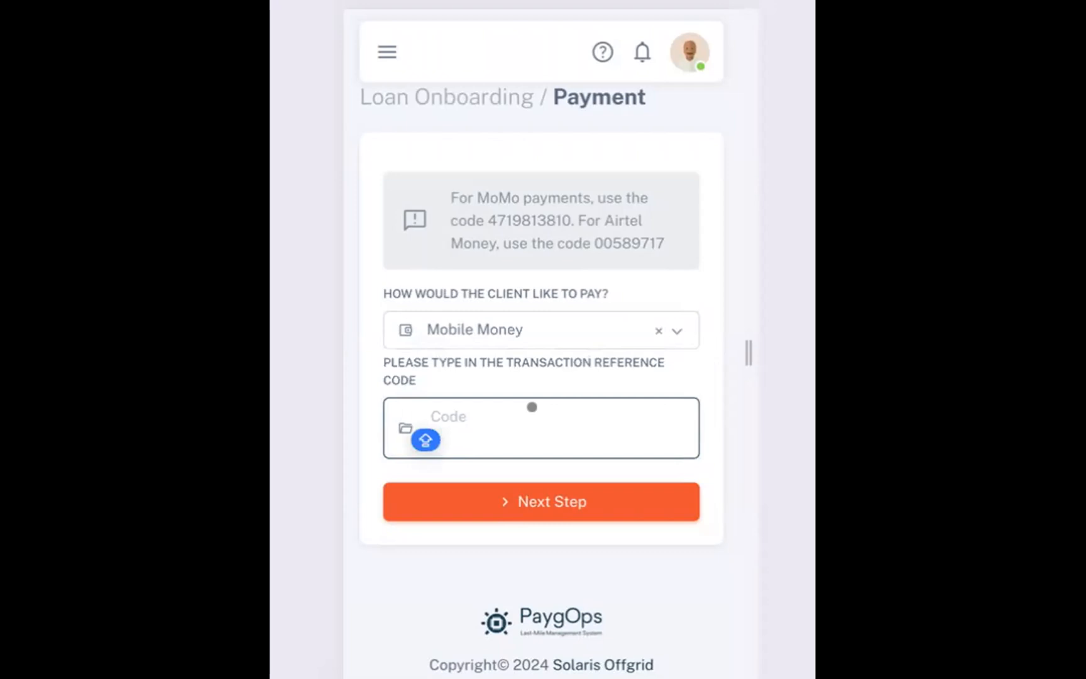
text(A1234)
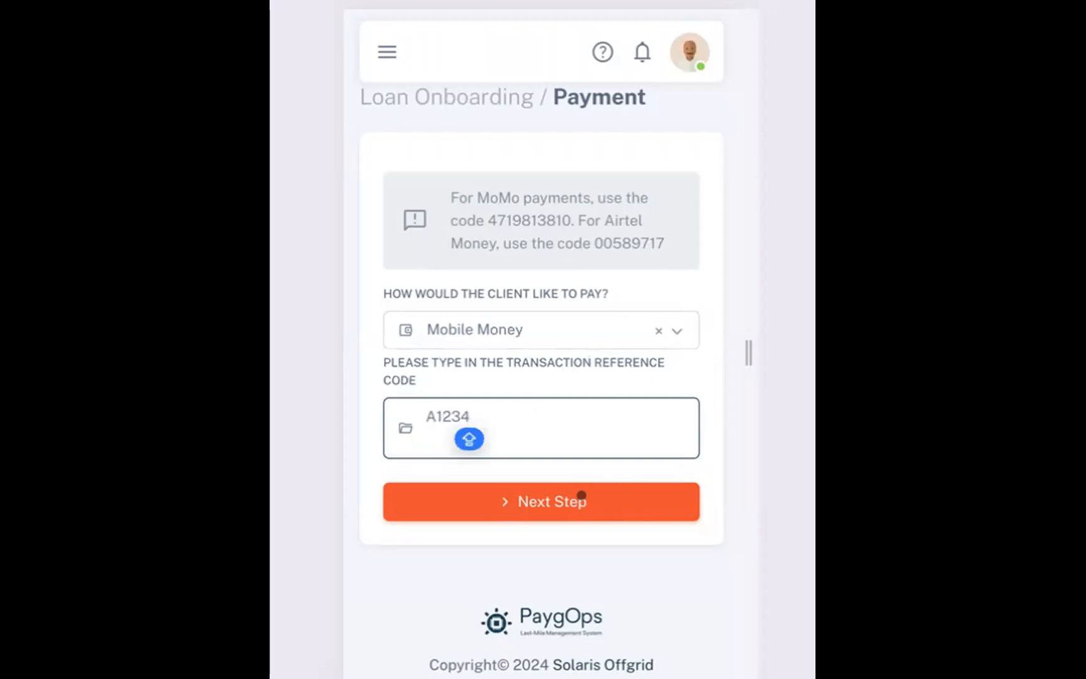
click(624, 496)
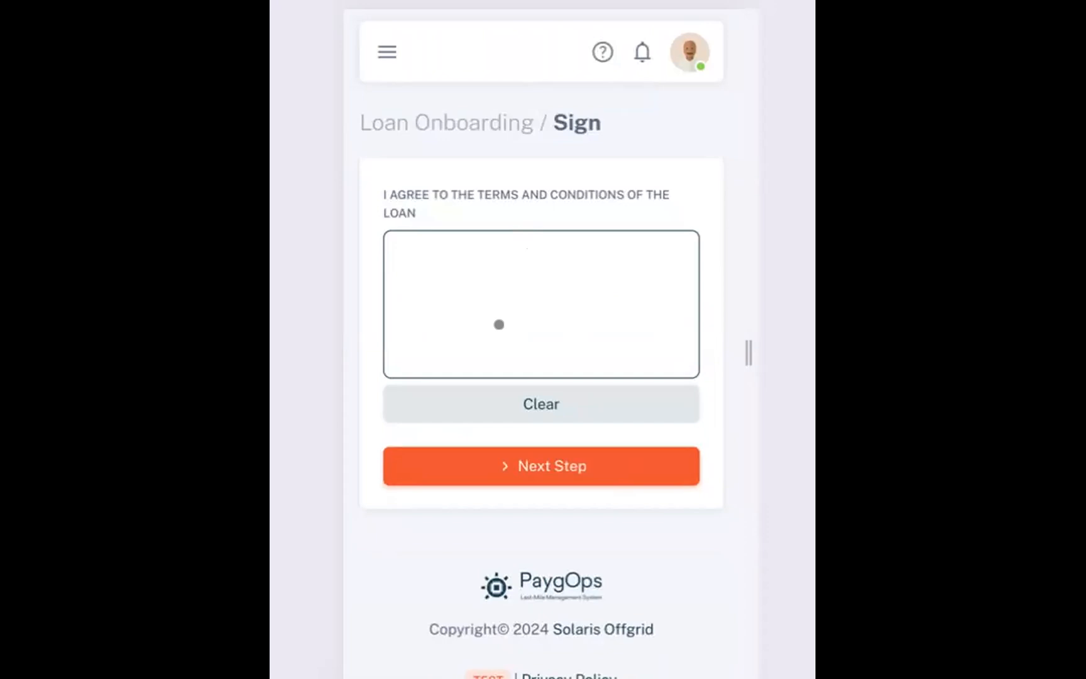
click(443, 317)
mouse_move(444, 309)
mouse_down()
mouse_move(514, 342)
mouse_move(487, 295)
mouse_move(586, 275)
mouse_up()
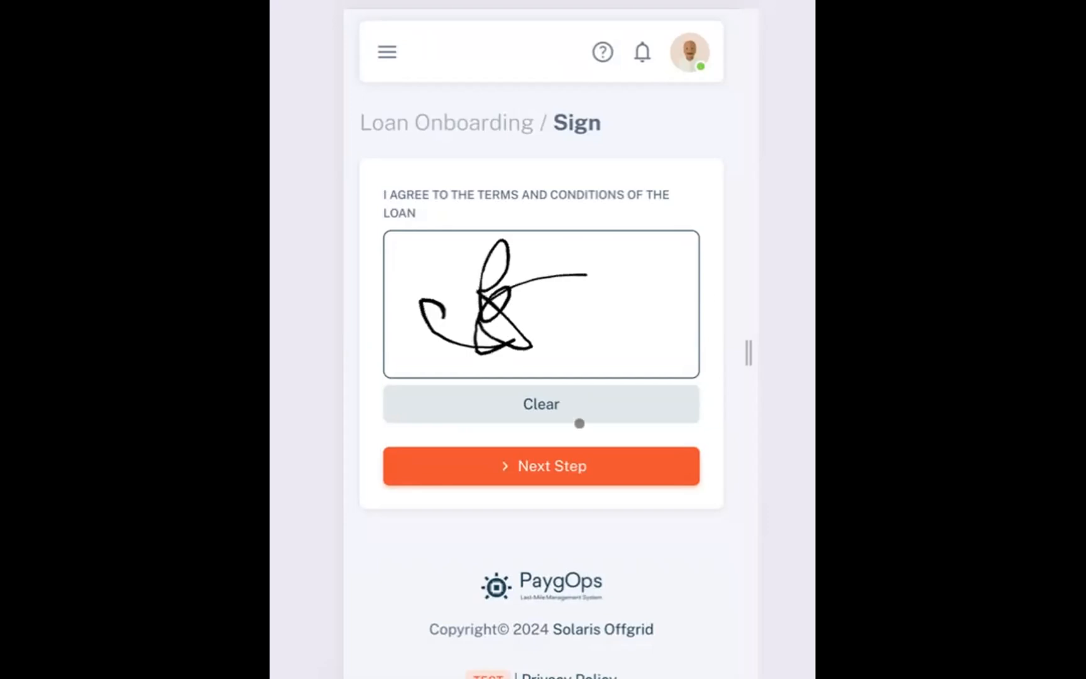
click(594, 401)
Draw the client's signature agreeing to the loan's terms and conditions and continue to the Success step
mouse_move(418, 289)
mouse_down()
mouse_move(431, 371)
mouse_move(487, 358)
mouse_up()
mouse_move(469, 308)
mouse_down()
mouse_move(544, 293)
mouse_move(591, 322)
mouse_up()
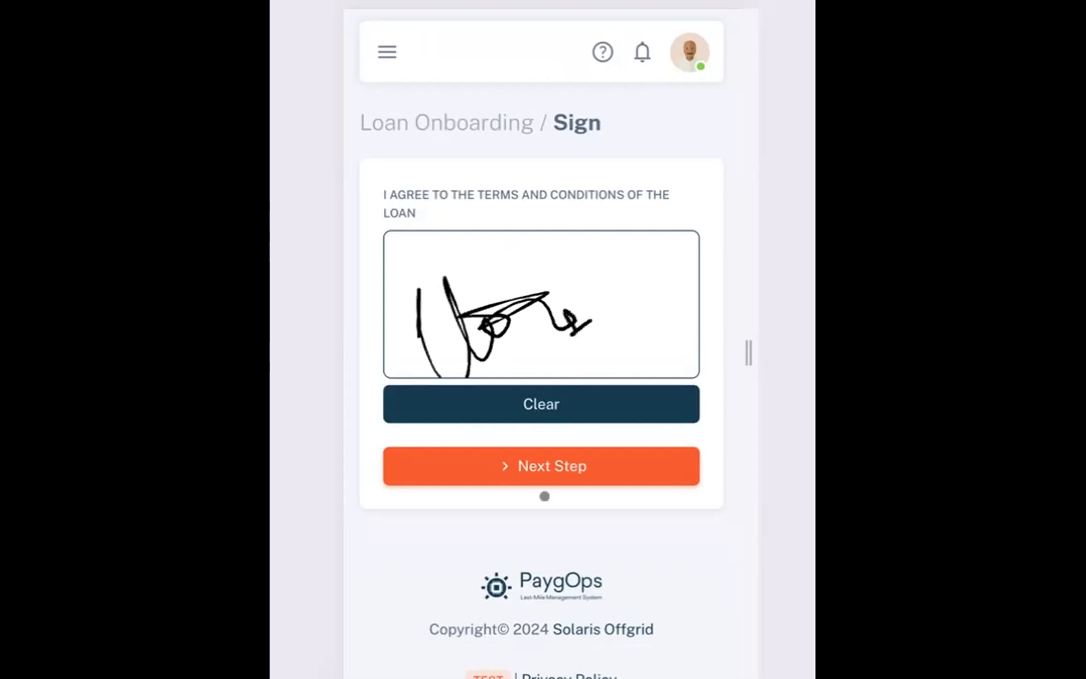
click(594, 453)
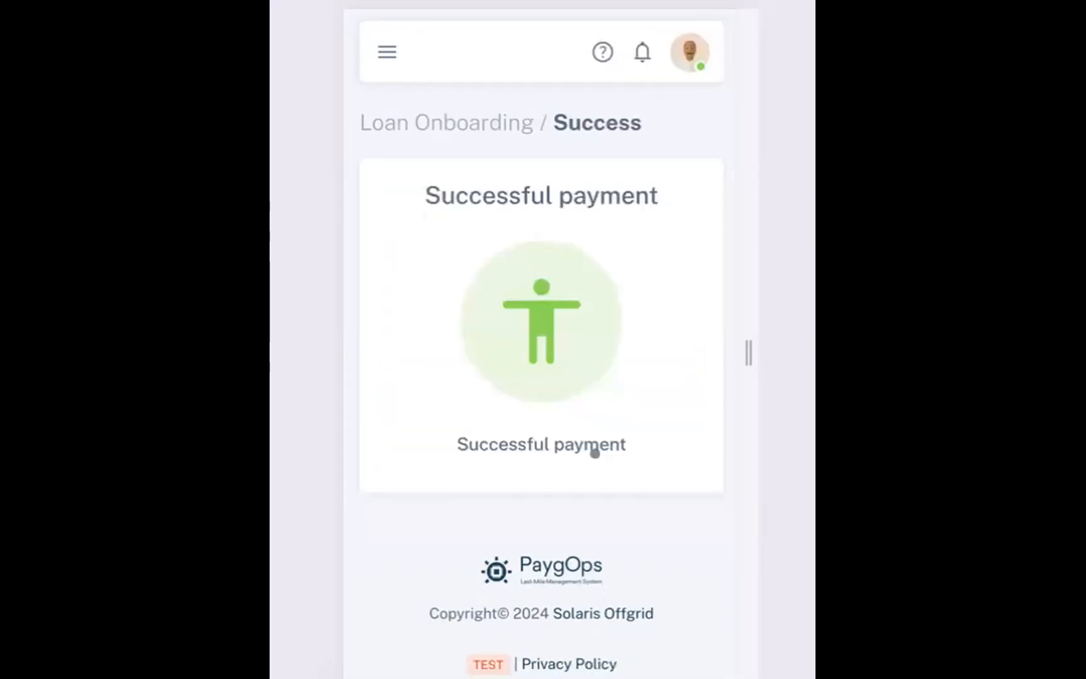